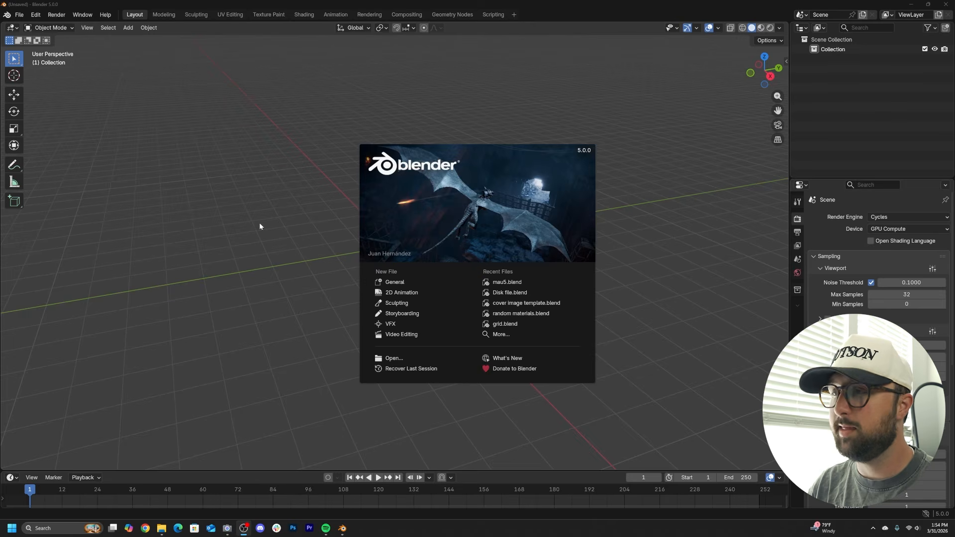
# - Add a mesh circle at the world origin with a radius of about 5.12 m
pyautogui.click(260, 226)
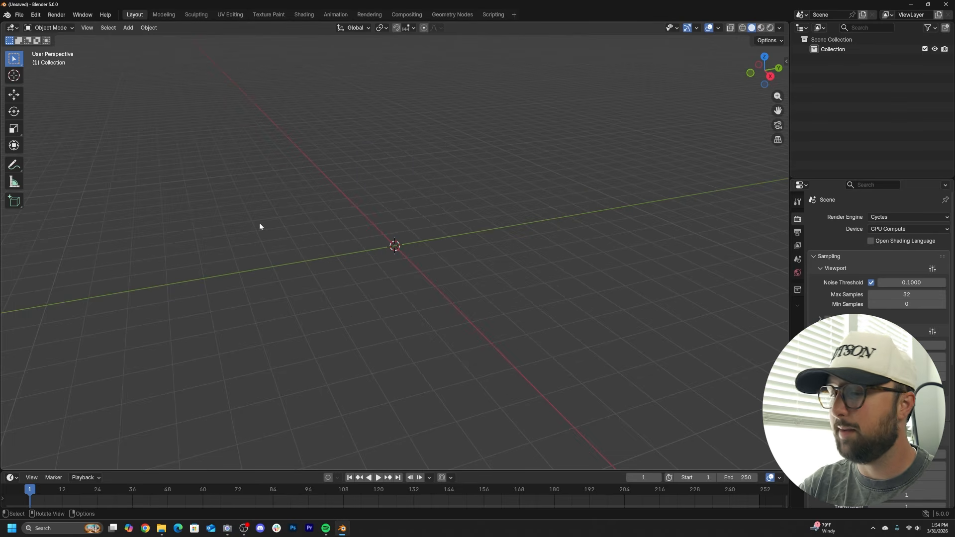
pyautogui.hotkey('shift', 'a')
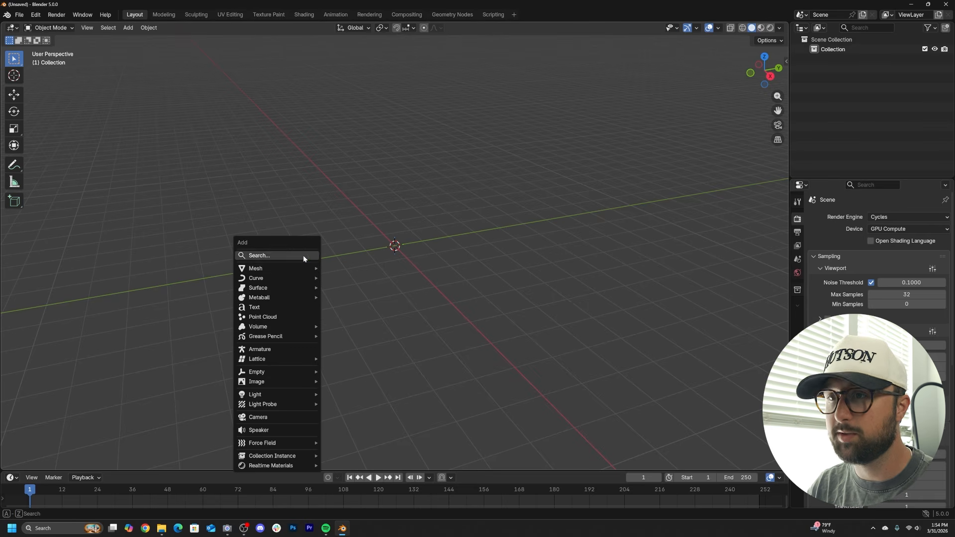
pyautogui.moveTo(289, 267)
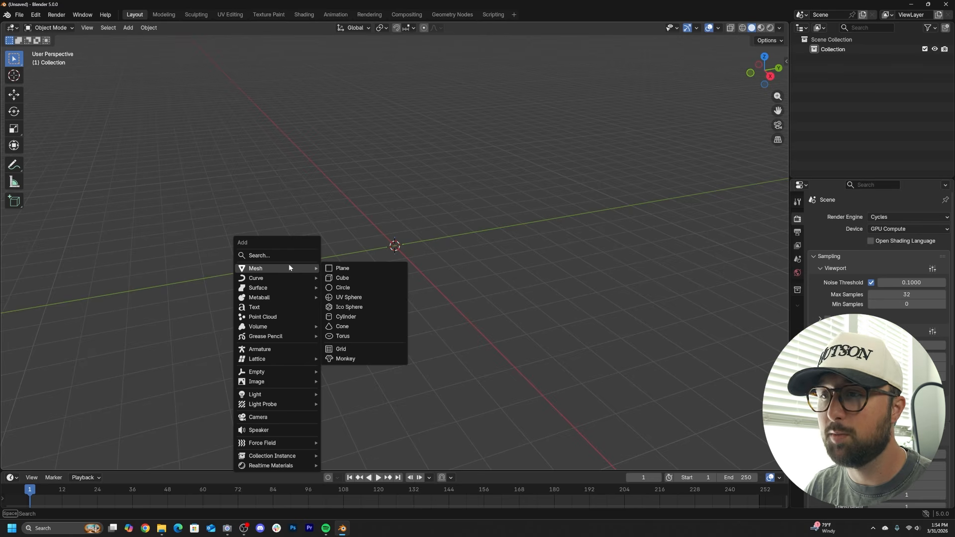
pyautogui.click(355, 287)
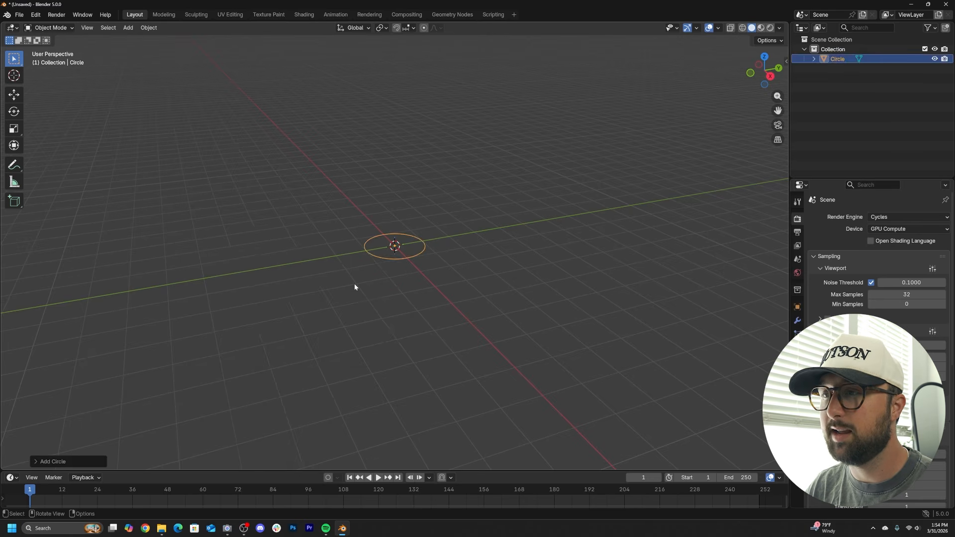
pyautogui.click(65, 461)
pyautogui.moveTo(100, 368); pyautogui.dragTo(164, 368)
# - Set the circle's vertices to 120 and its fill type to N-Gon
pyautogui.doubleClick(124, 357)
pyautogui.write('120')
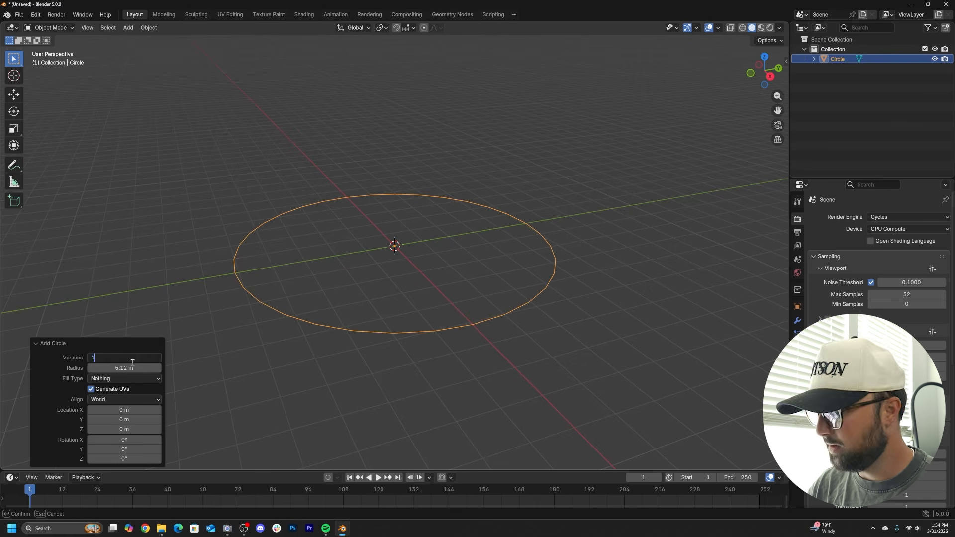
pyautogui.press('Return')
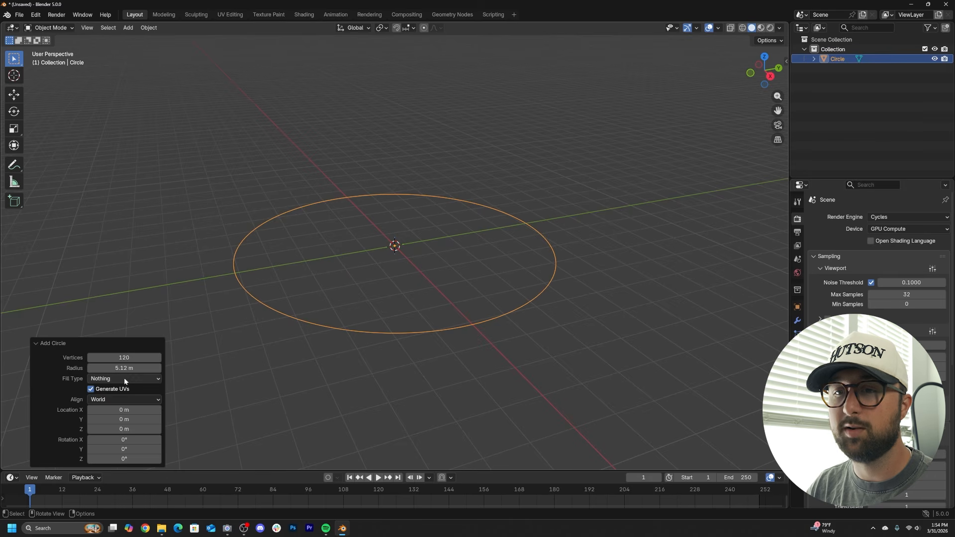
pyautogui.click(123, 379)
pyautogui.click(115, 399)
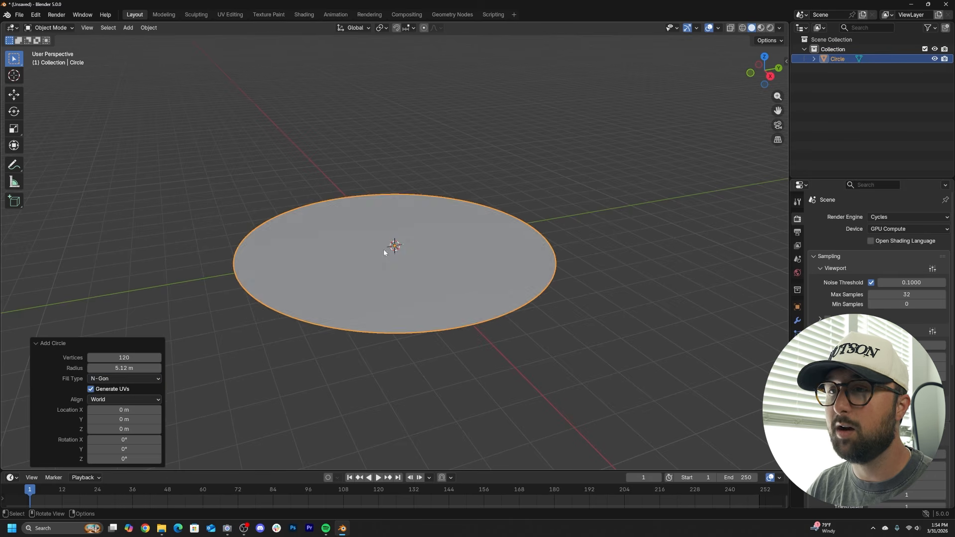
# - Inset the circle's face by about 4.546 m in wireframe Edit Mode, leaving a small central circle
pyautogui.moveTo(384, 253); pyautogui.dragTo(392, 293, button='middle')
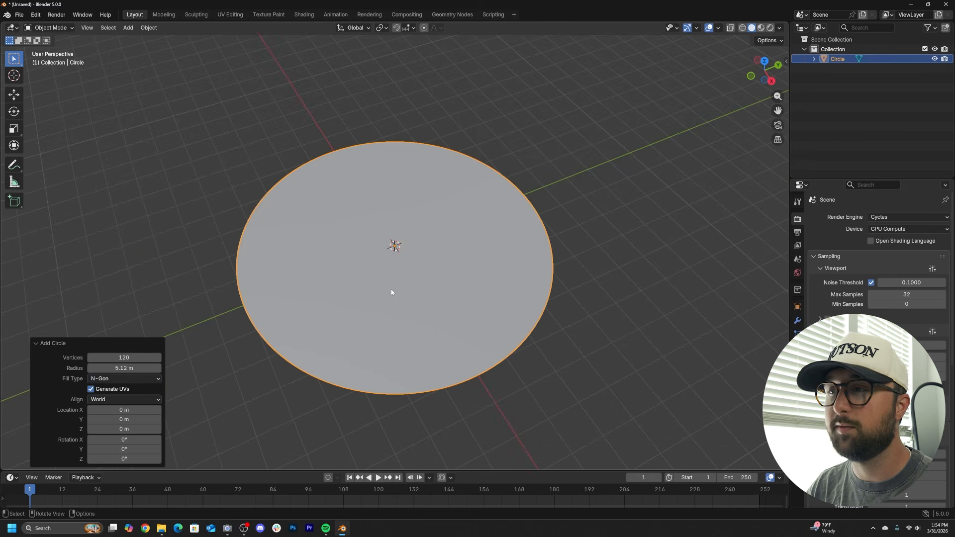
pyautogui.click(741, 29)
pyautogui.press('Tab')
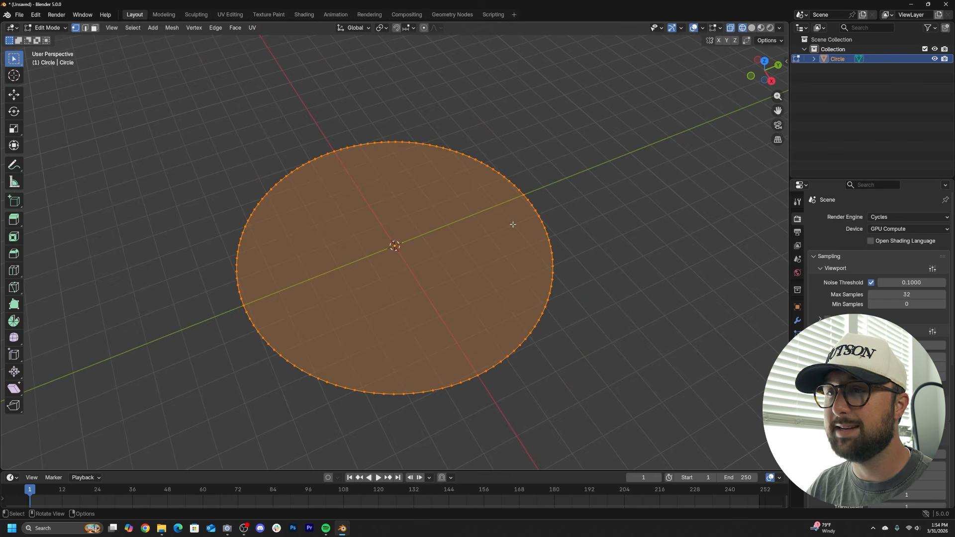
pyautogui.press('i')
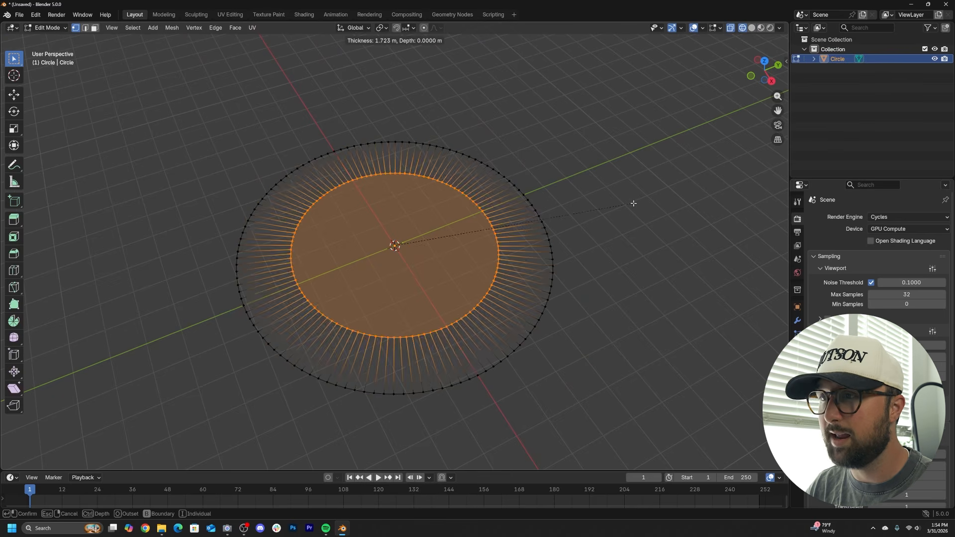
pyautogui.click(599, 221)
pyautogui.scroll(5, 435, 289)
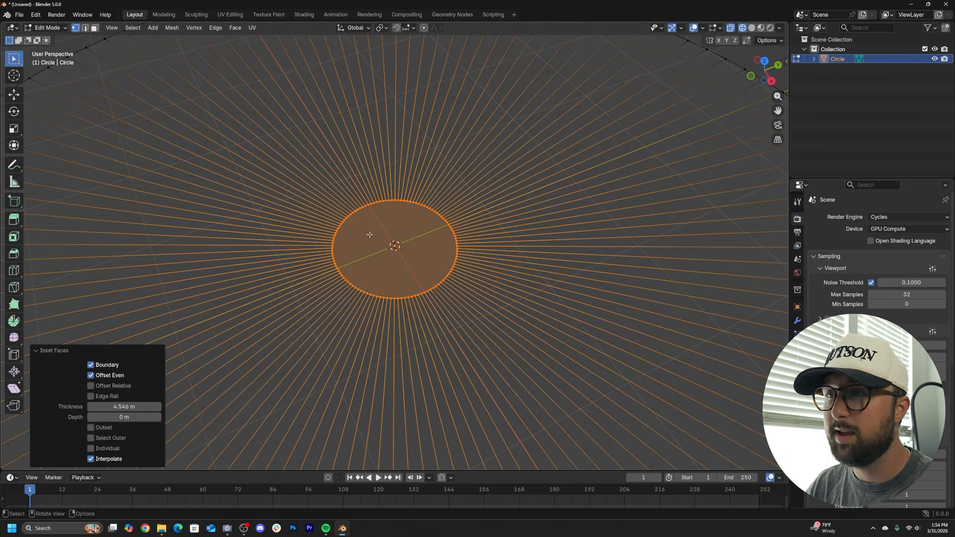
pyautogui.scroll(-5, 370, 235)
# - Add 24 concentric loop cuts to the ring between the central circle and the outer edge
pyautogui.press('a')
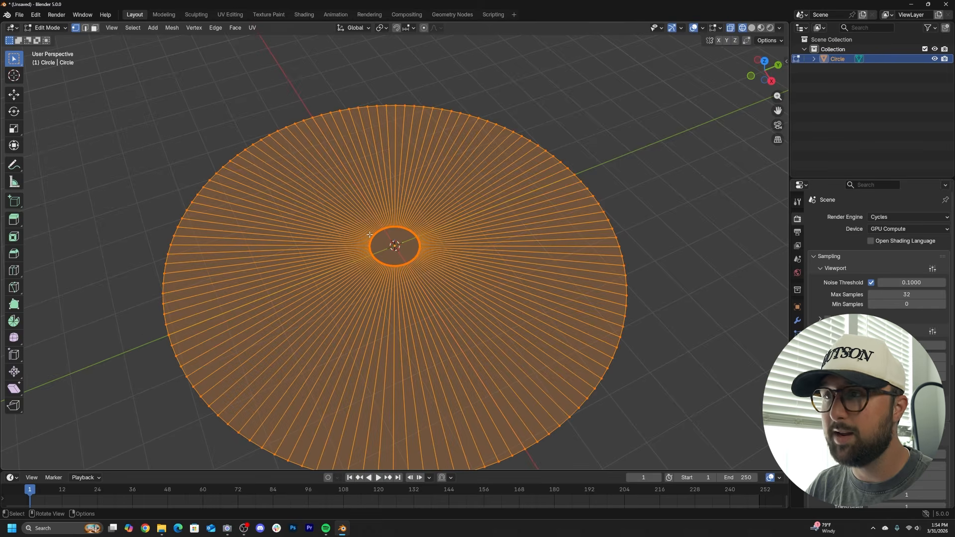
pyautogui.click(13, 270)
pyautogui.click(329, 184)
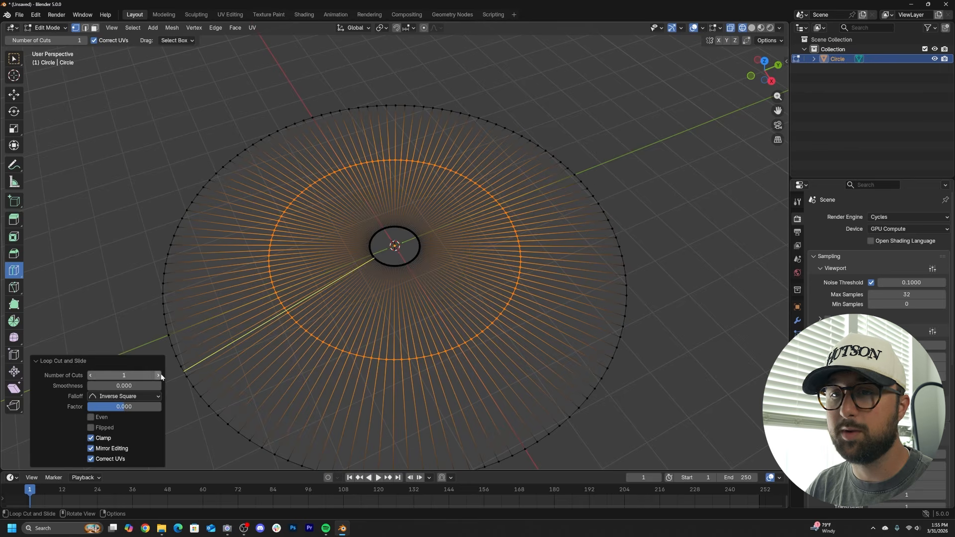
pyautogui.moveTo(126, 377); pyautogui.dragTo(166, 377)
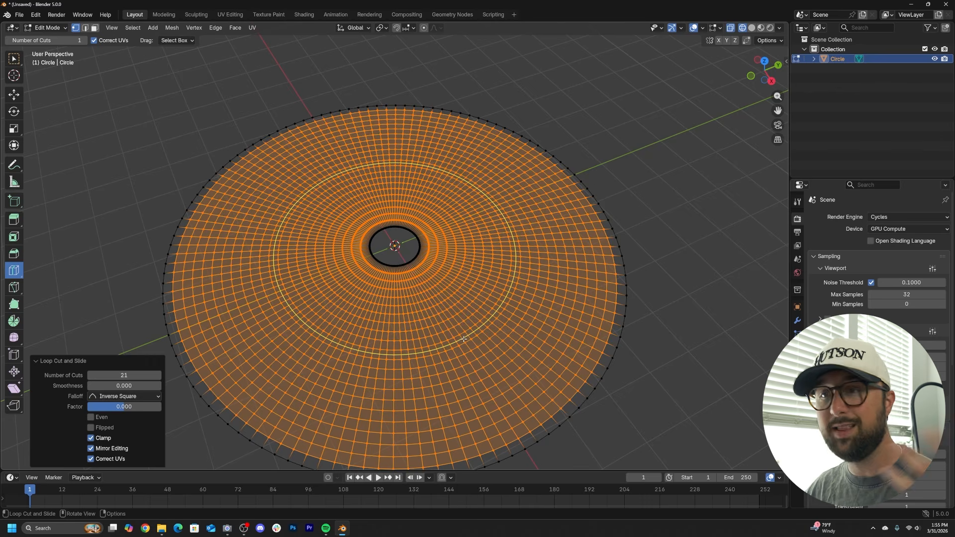
pyautogui.click(125, 376)
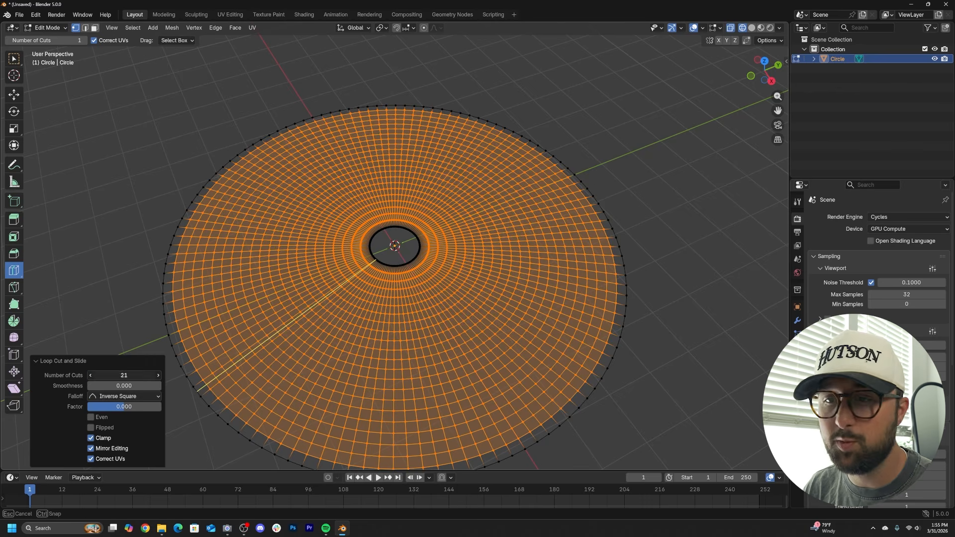
pyautogui.write('24')
pyautogui.press('Return')
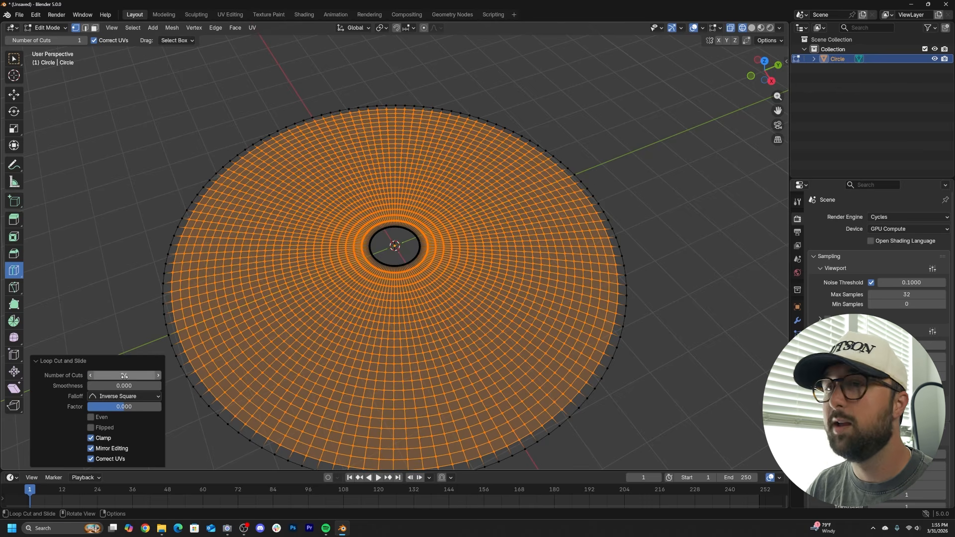
pyautogui.click(65, 361)
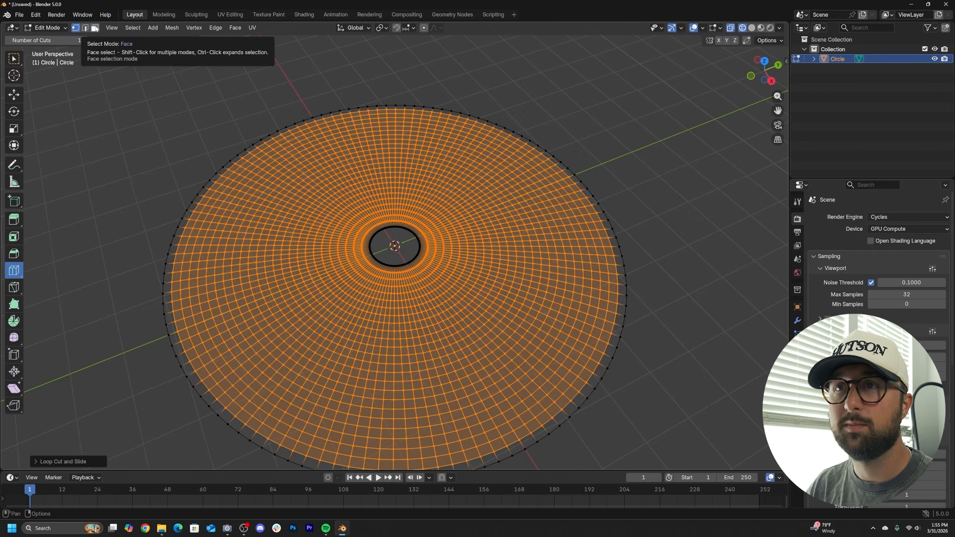
# - Select the central circular face in face mode and extrude it downward to form a shallow recess
pyautogui.click(95, 29)
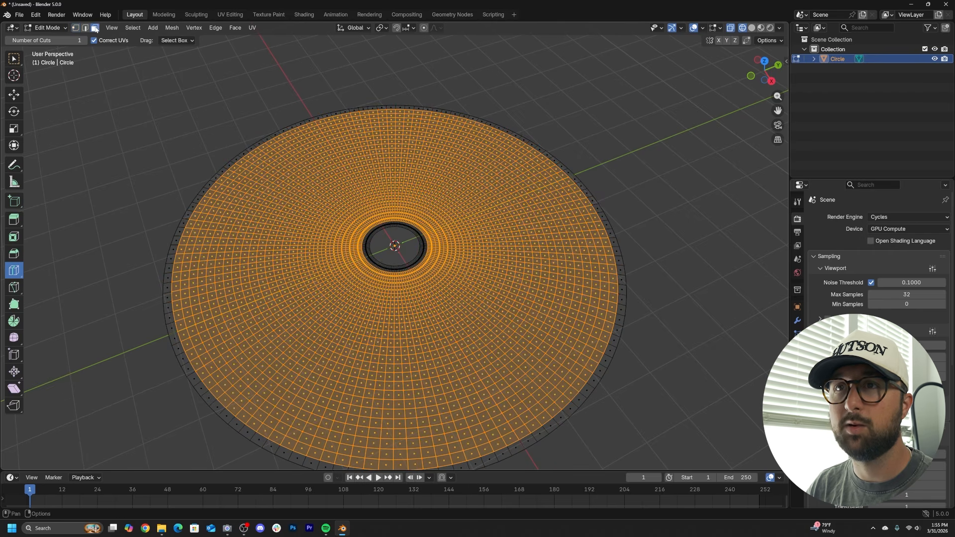
pyautogui.click(15, 98)
pyautogui.scroll(5, 380, 293)
pyautogui.click(371, 271)
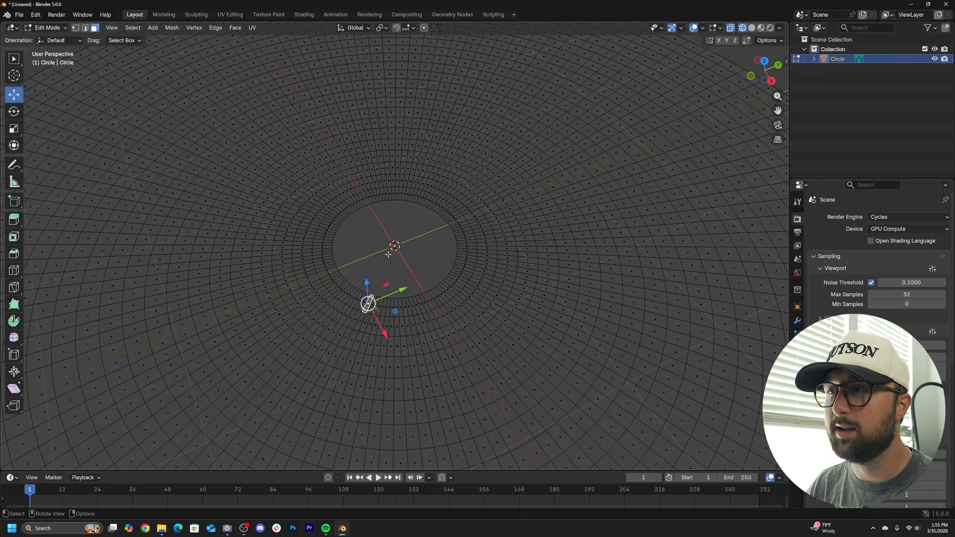
pyautogui.click(371, 250)
pyautogui.scroll(4, 370, 250)
pyautogui.moveTo(387, 263); pyautogui.dragTo(391, 228, button='middle')
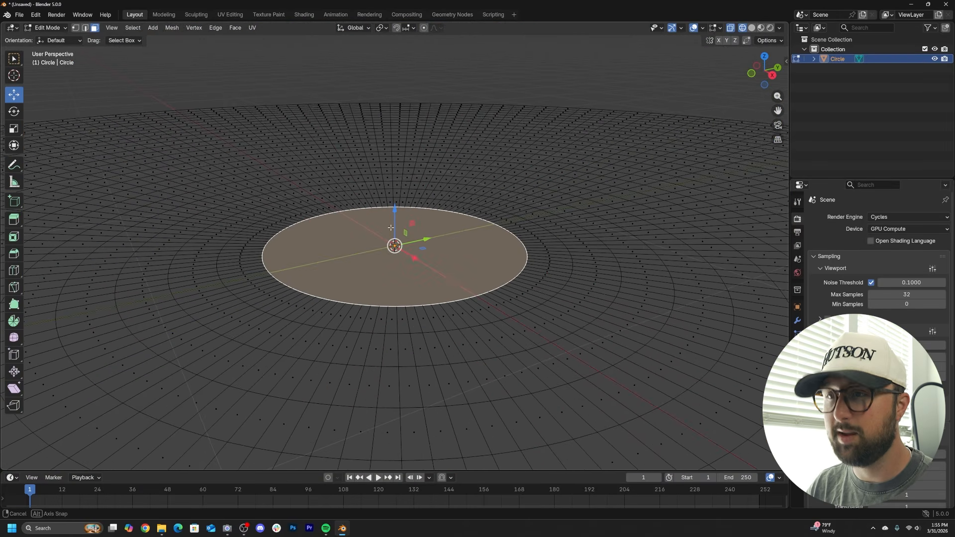
pyautogui.press('e')
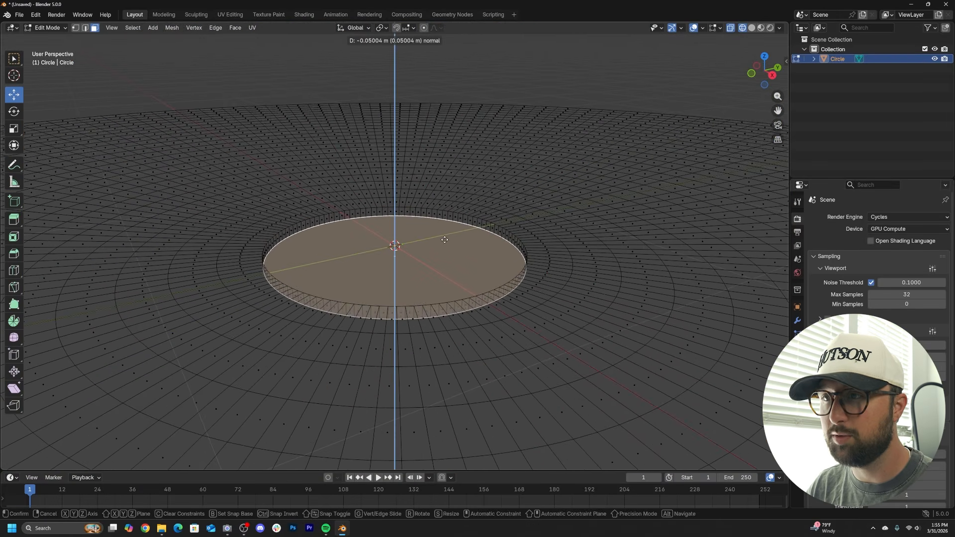
pyautogui.click(445, 247)
# - Return the disc to Object Mode and display it with solid shading
pyautogui.press('Tab')
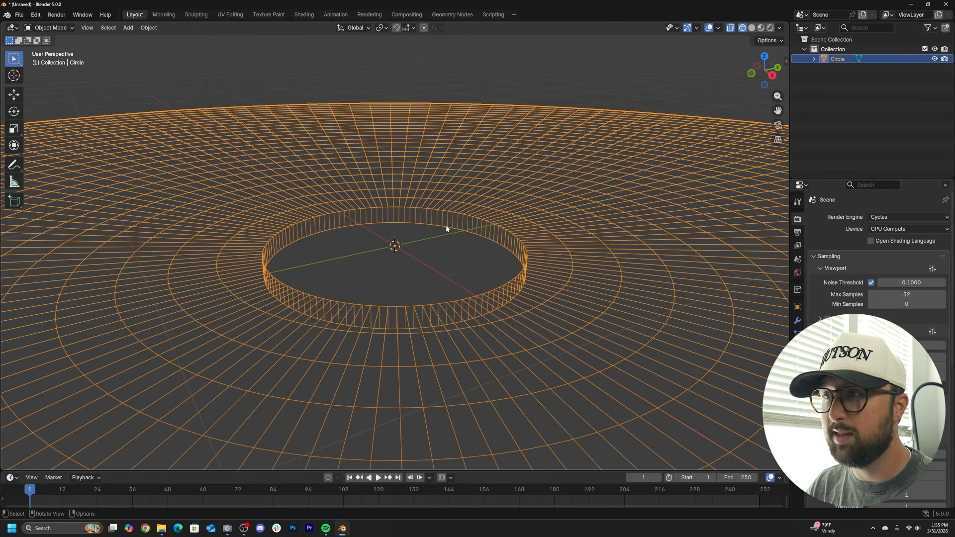
pyautogui.click(752, 29)
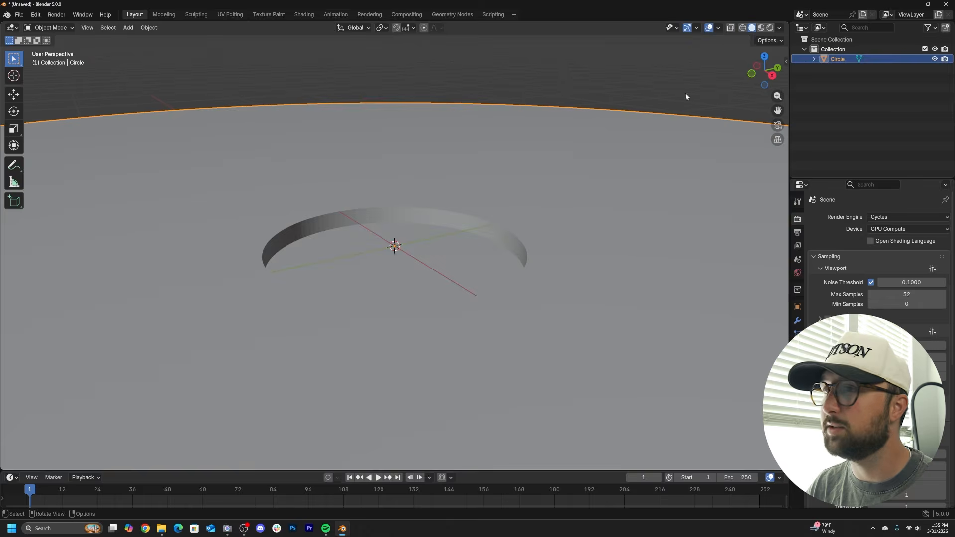
pyautogui.moveTo(565, 180); pyautogui.dragTo(541, 268, button='middle')
pyautogui.scroll(-3, 548, 311)
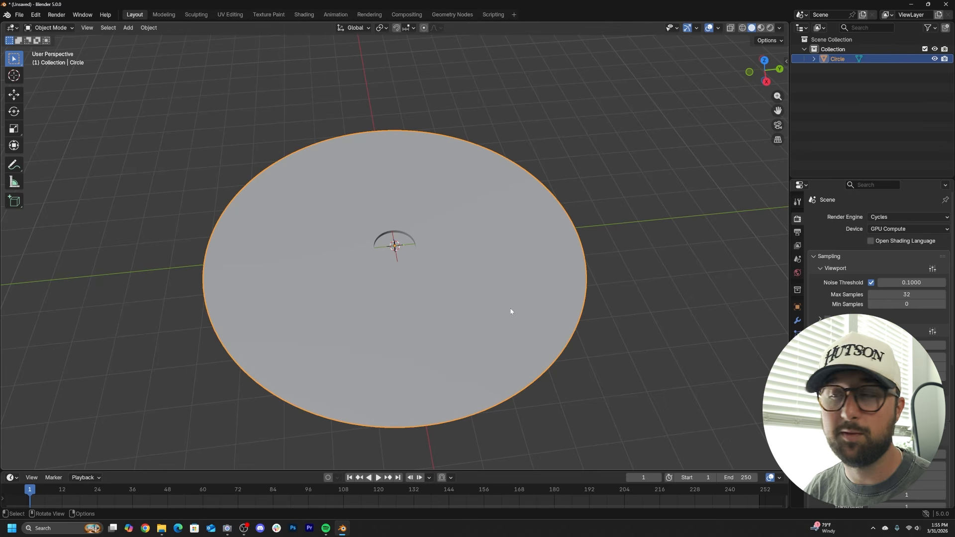
pyautogui.scroll(4, 511, 311)
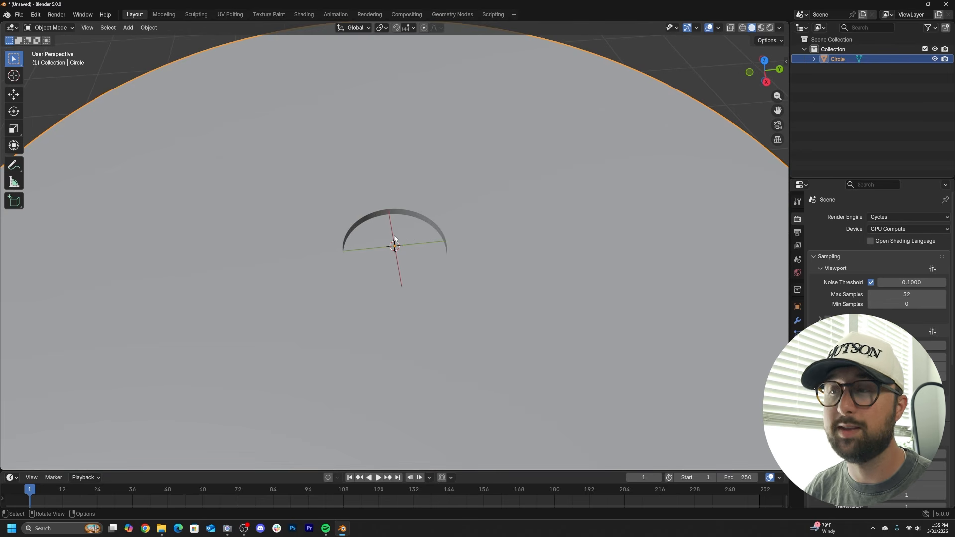
pyautogui.scroll(-4, 394, 239)
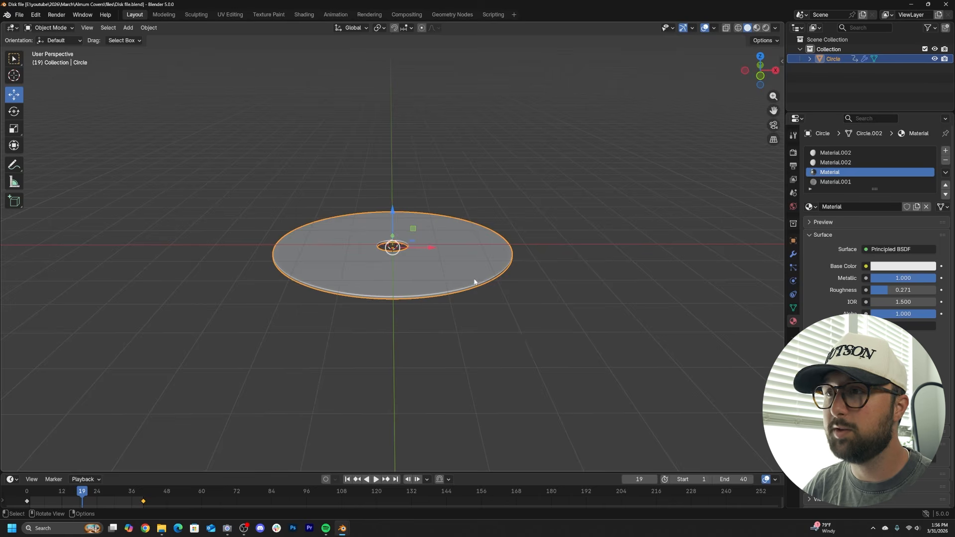
# - Examine the finished disc in Disk file.blend with material preview shading, then return it to solid shading
pyautogui.moveTo(475, 341); pyautogui.dragTo(475, 259, button='middle')
pyautogui.hotkey('alt', 'a')
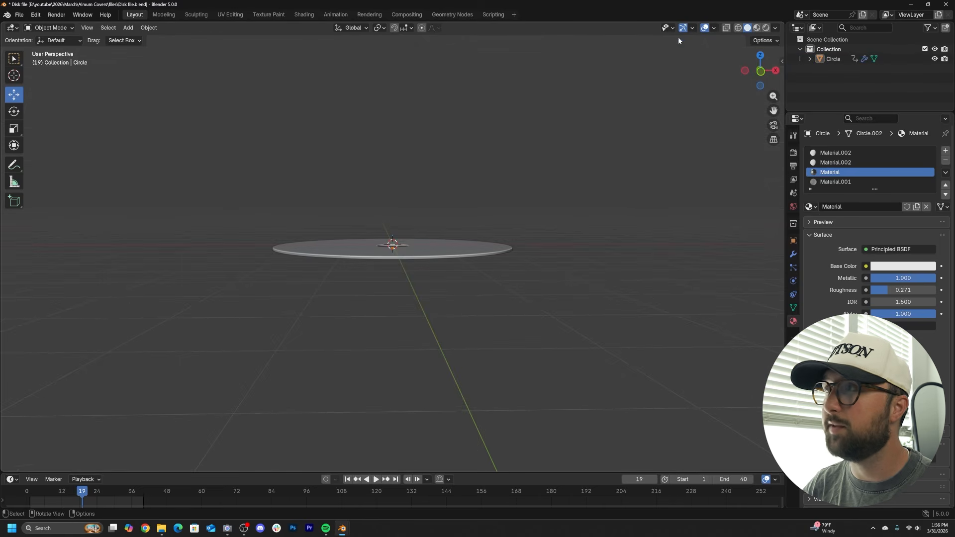
pyautogui.click(757, 28)
pyautogui.moveTo(565, 150); pyautogui.dragTo(532, 270, button='middle')
pyautogui.scroll(4, 532, 270)
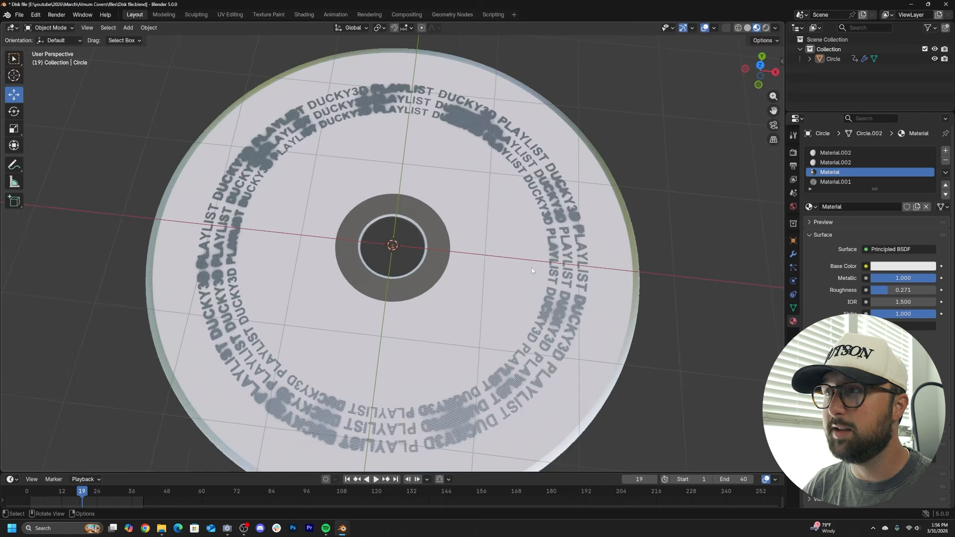
pyautogui.scroll(-2, 532, 271)
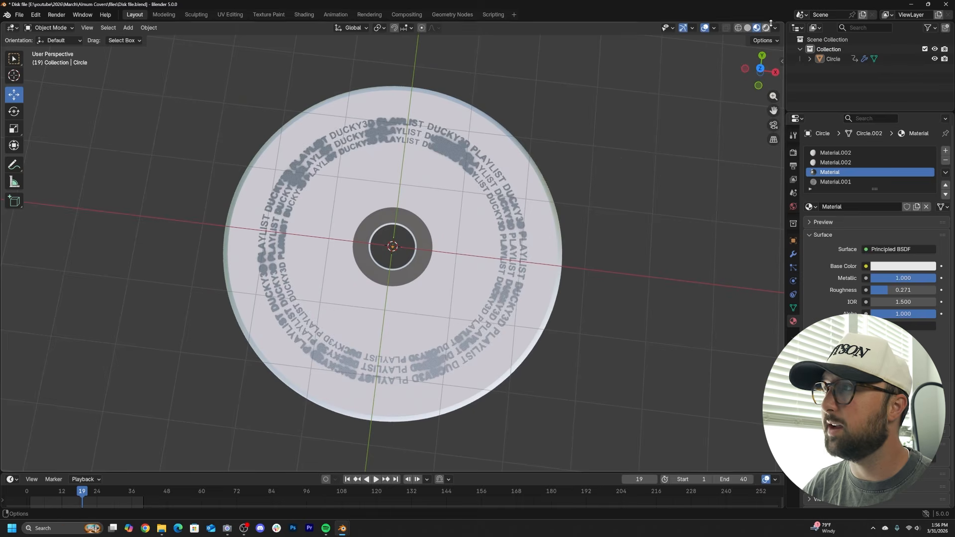
pyautogui.click(747, 28)
# - Copy the finished disc from Disk file.blend into the new scene and scale it down to match the central recess
pyautogui.click(523, 222)
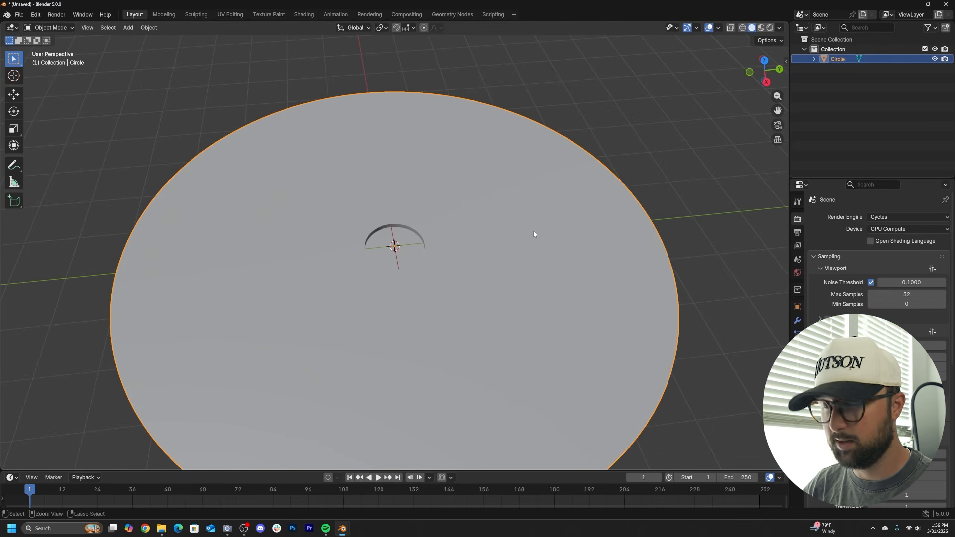
pyautogui.hotkey('ctrl', 'v')
pyautogui.press('s')
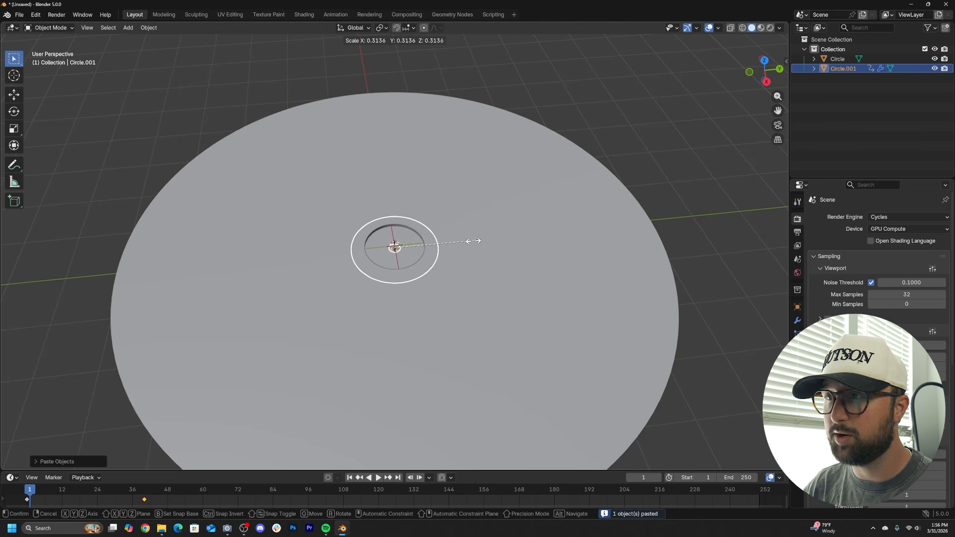
pyautogui.click(450, 242)
pyautogui.scroll(5, 453, 279)
pyautogui.moveTo(454, 283); pyautogui.dragTo(450, 239, button='middle')
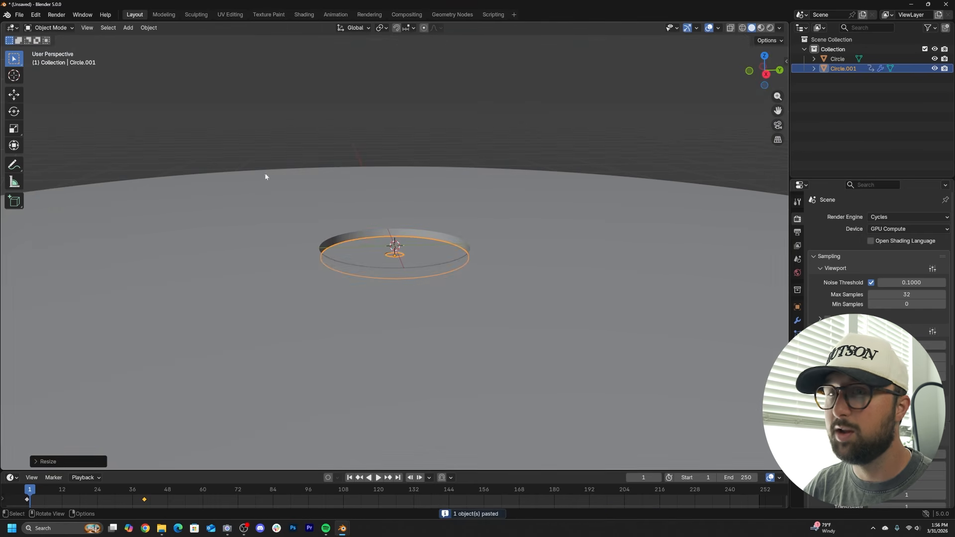
pyautogui.scroll(4, 501, 240)
pyautogui.press('`')
pyautogui.click(515, 181)
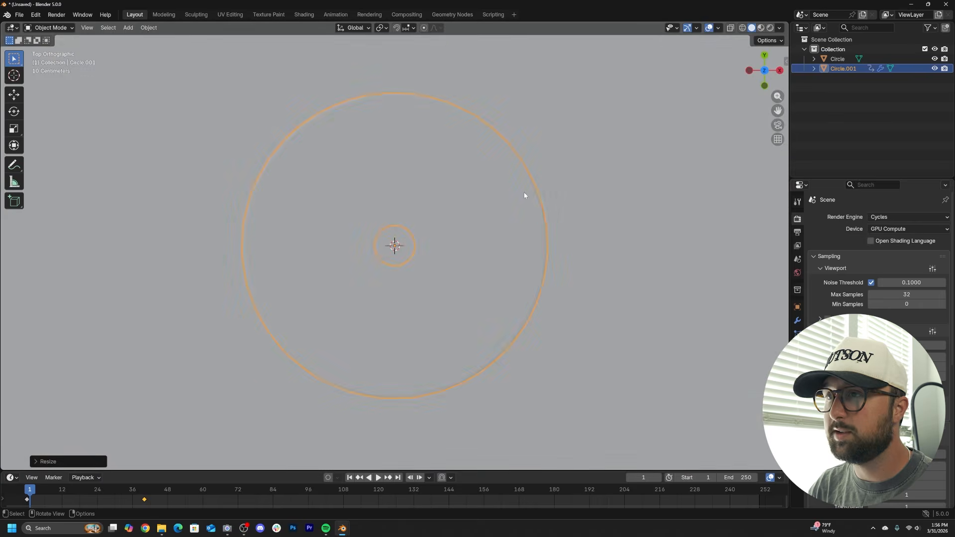
pyautogui.hotkey('shift', 'z')
pyautogui.click(752, 28)
# - Move the pasted disc up along the Z axis so it sits inside the recess
pyautogui.moveTo(596, 239); pyautogui.dragTo(587, 146, button='middle')
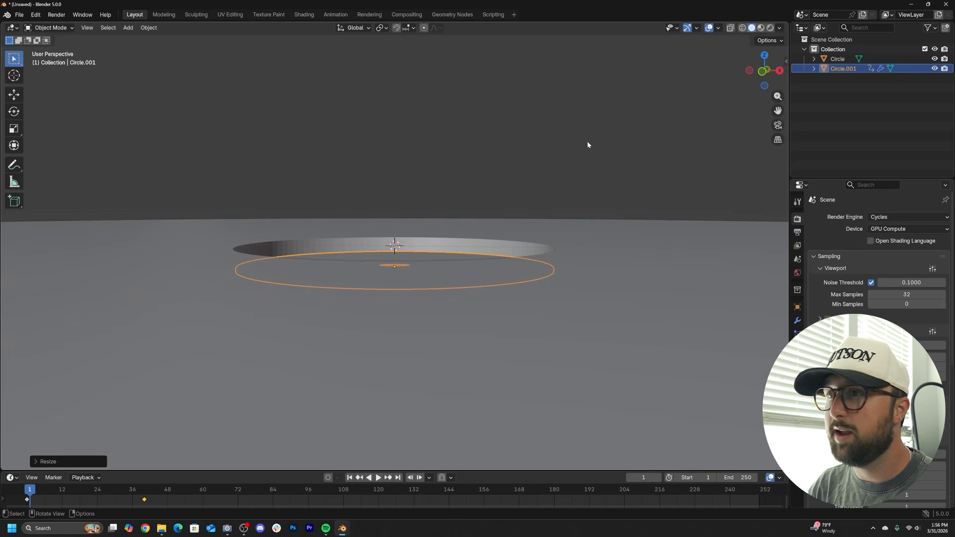
pyautogui.click(14, 94)
pyautogui.moveTo(394, 231); pyautogui.dragTo(396, 212)
pyautogui.moveTo(515, 220); pyautogui.dragTo(497, 272, button='middle')
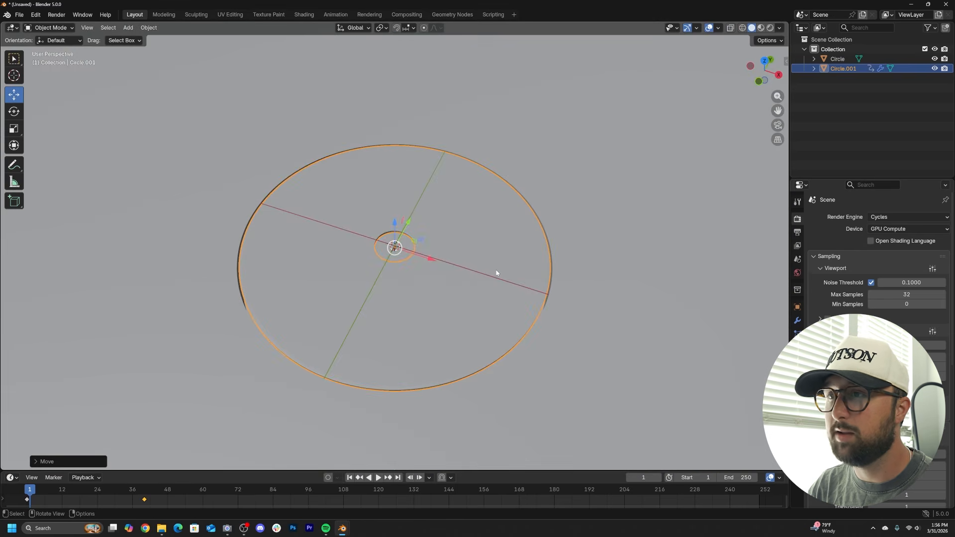
# - Examine the small disc inside the recess with material preview shading
pyautogui.click(761, 27)
pyautogui.scroll(3, 537, 253)
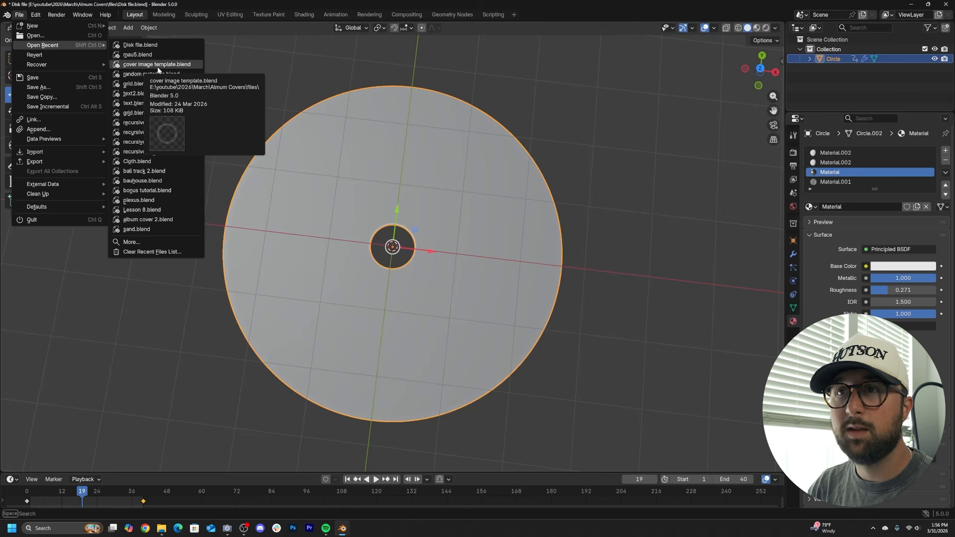
# - Open the recent file cover image template.blend and inspect its circular text artwork in rendered shading
pyautogui.click(157, 64)
pyautogui.click(487, 278)
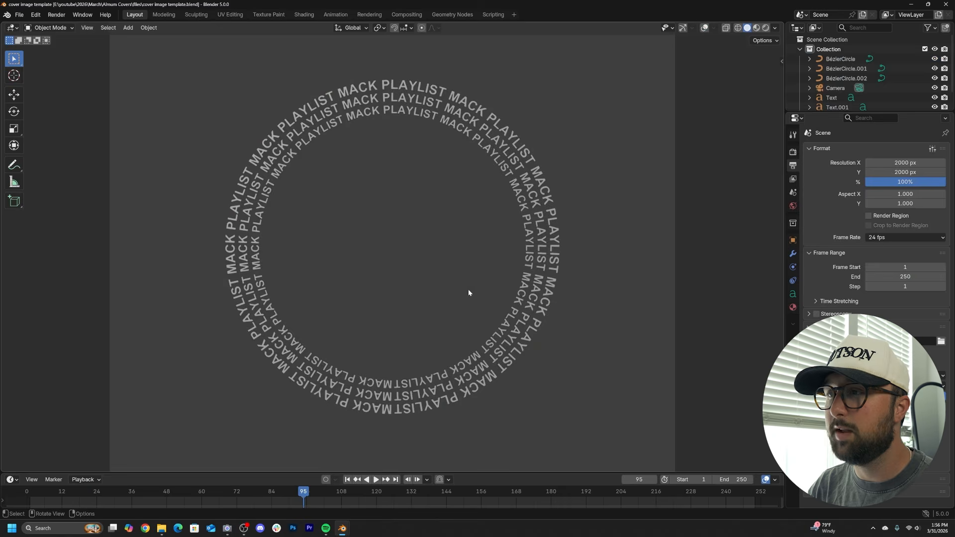
pyautogui.click(767, 28)
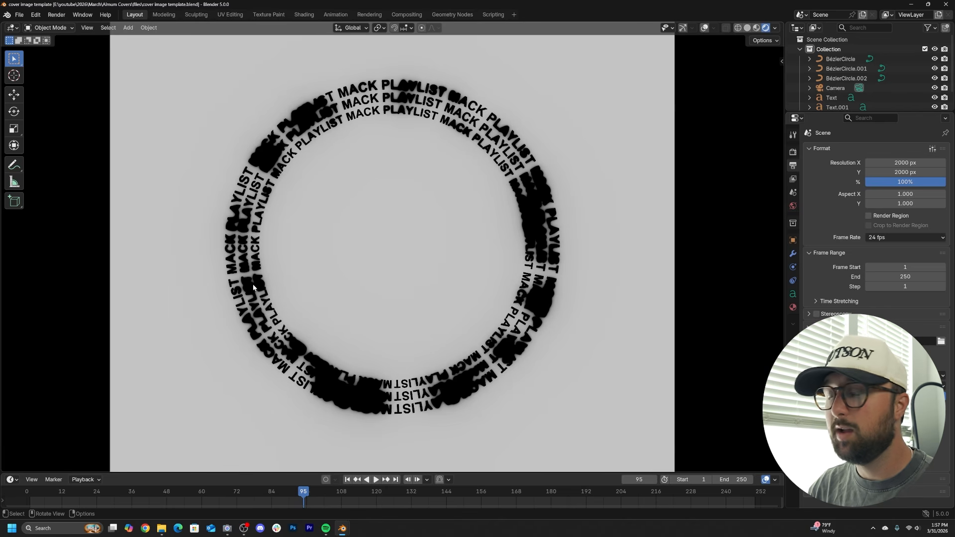
pyautogui.scroll(-2, 282, 249)
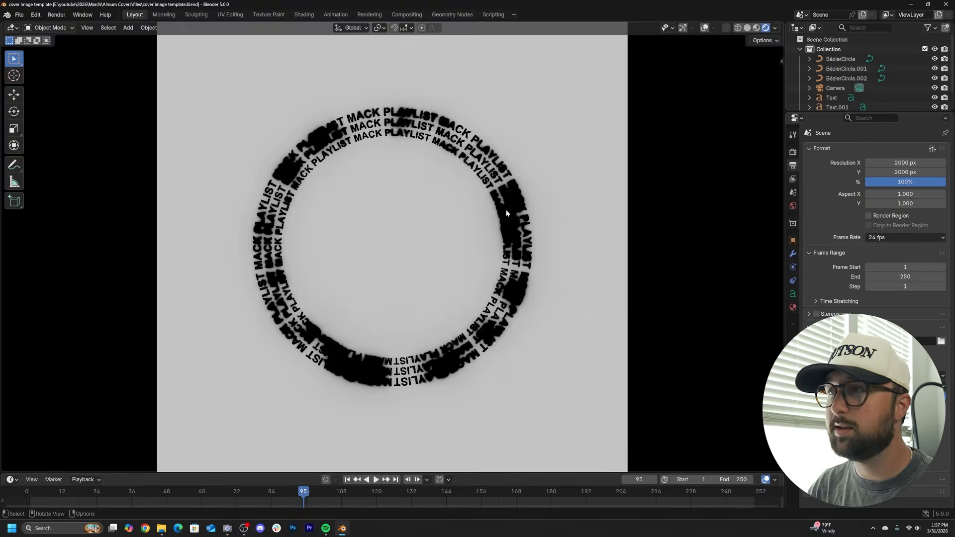
pyautogui.scroll(2, 282, 249)
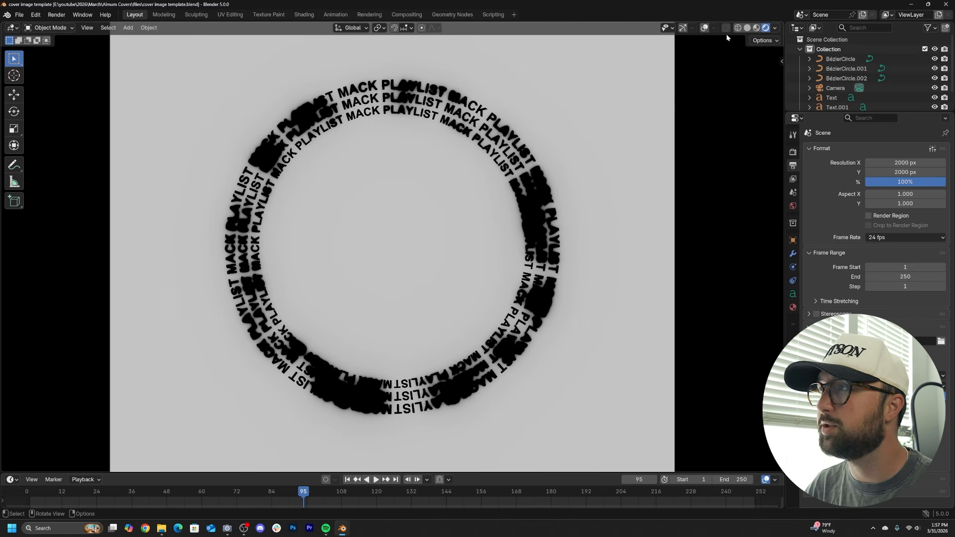
# - Return to solid shading with overlays shown and delete the two inner text rings together with their Bézier circles
pyautogui.click(748, 28)
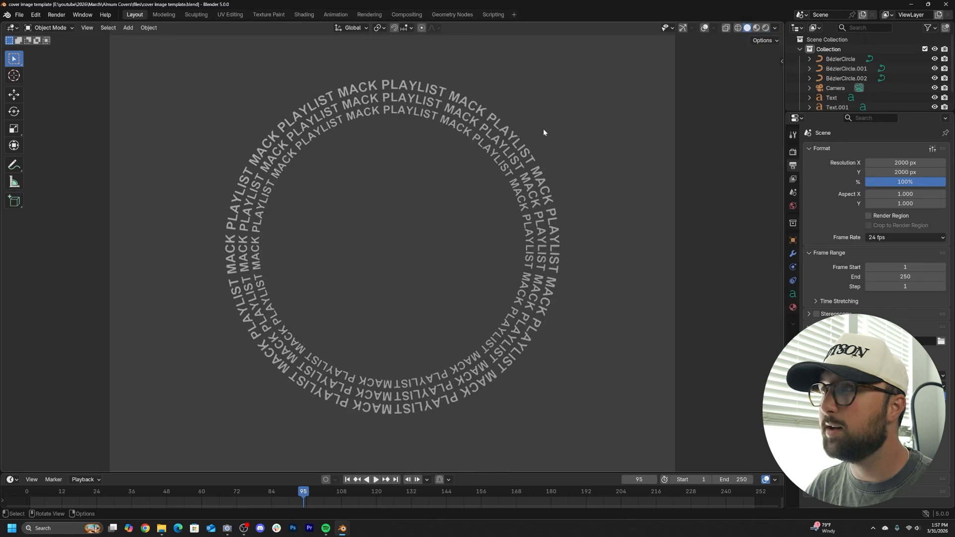
pyautogui.click(705, 28)
pyautogui.moveTo(459, 168); pyautogui.dragTo(504, 146)
pyautogui.press('Delete')
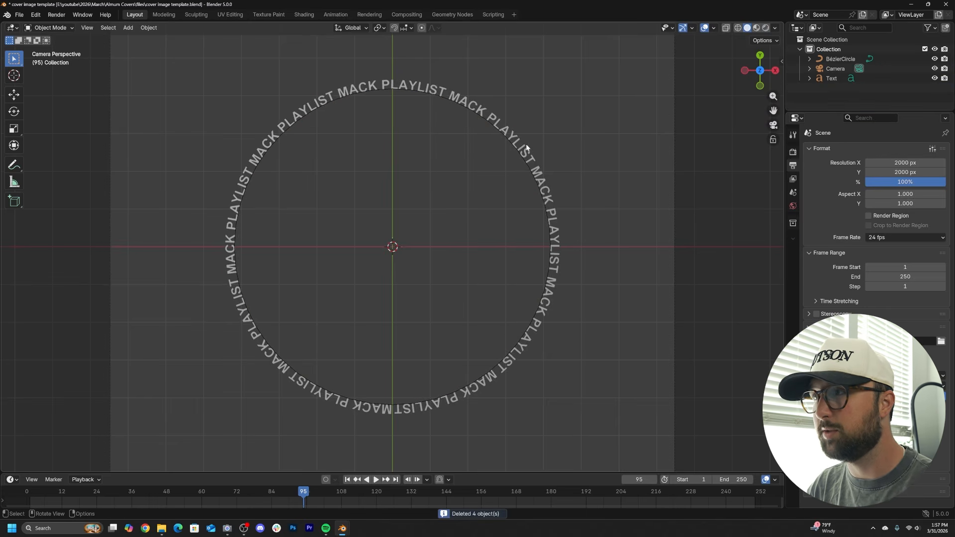
# - Replace all the text of the remaining ring with "DUCKY 3D PLAYLIST"
pyautogui.click(526, 149)
pyautogui.press('Tab')
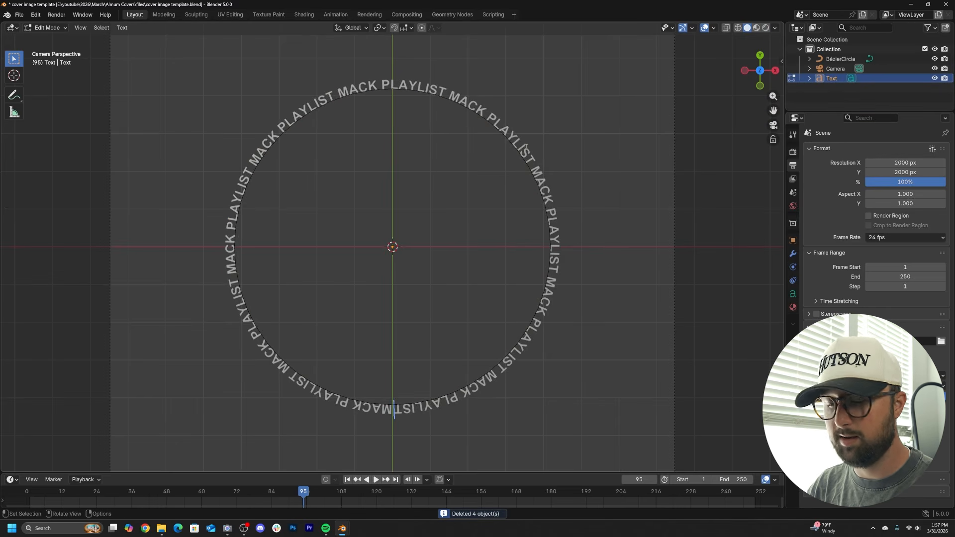
pyautogui.write('a')
pyautogui.hotkey('ctrl', 'a')
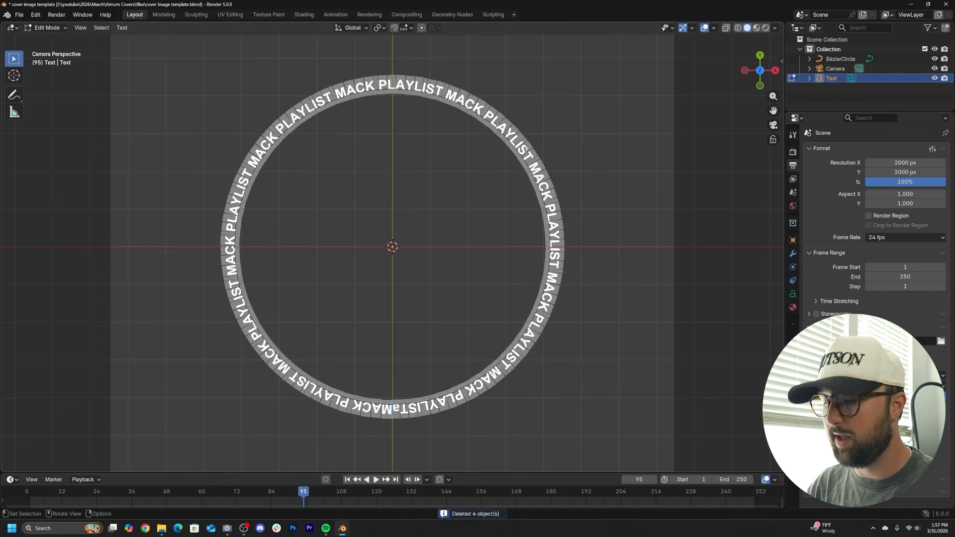
pyautogui.press('BackSpace')
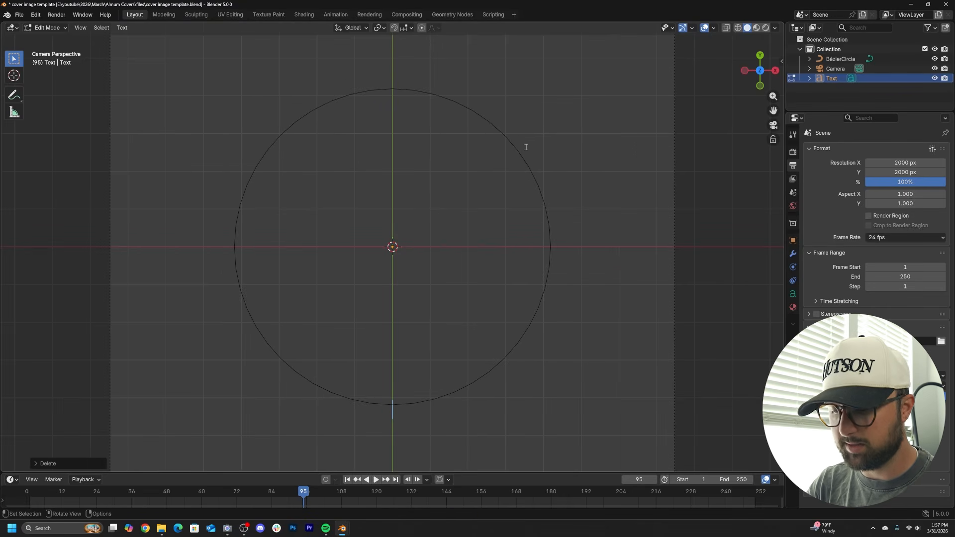
pyautogui.write('DUCKY 3D PLAYLIST')
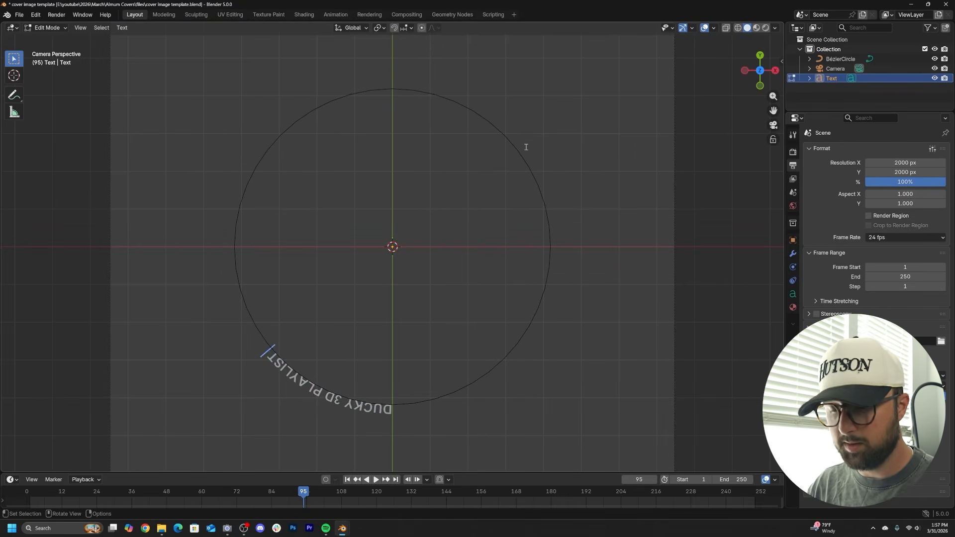
# - Repeat "DUCKY 3D PLAYLIST" around the whole circle and scale the text object up by about 1.02 to close the gap
pyautogui.hotkey('ctrl', 'a')
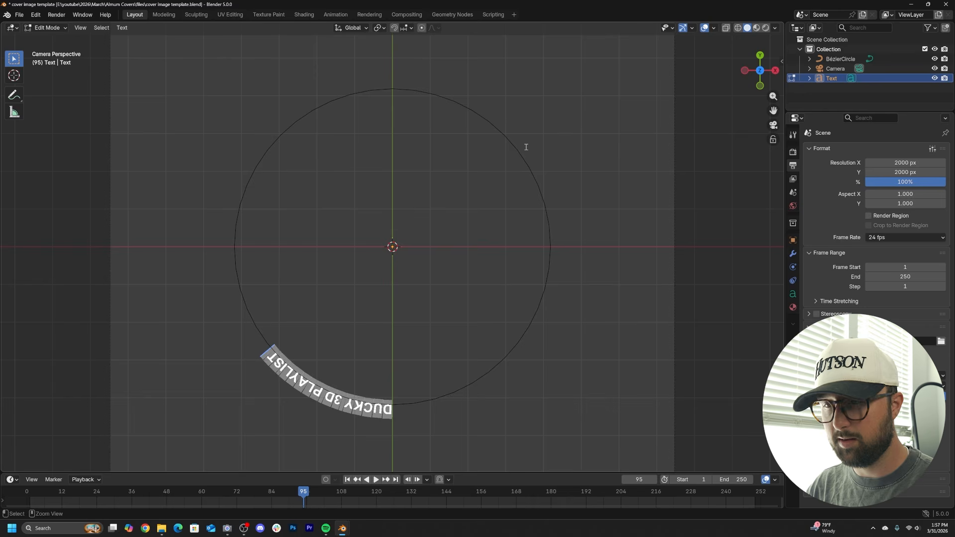
pyautogui.hotkey('ctrl', 'c')
pyautogui.hotkey('ctrl', 'v')
pyautogui.hotkey('ctrl', 'v')
pyautogui.hotkey('ctrl', 'v')
pyautogui.hotkey('ctrl', 'v')
pyautogui.hotkey('ctrl', 'v')
pyautogui.hotkey('ctrl', 'v')
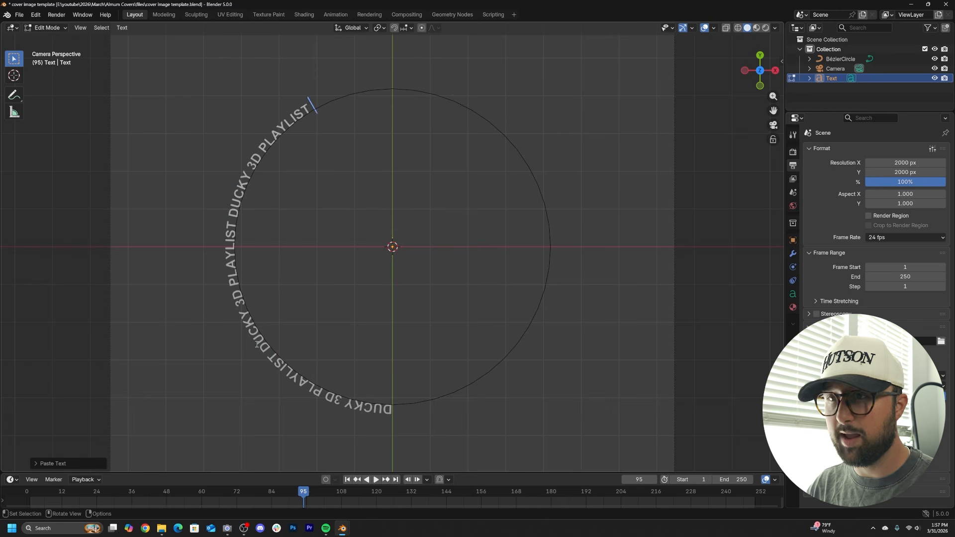
pyautogui.press('Tab')
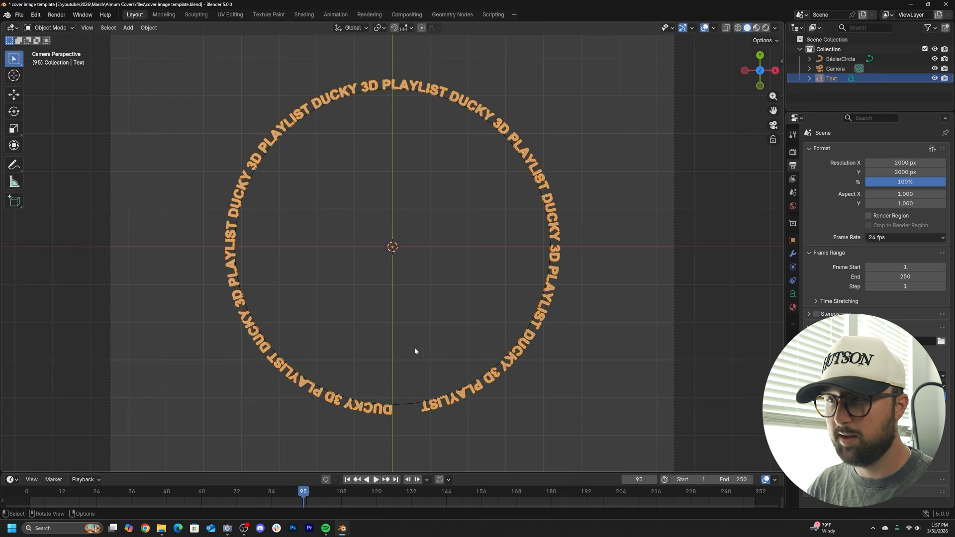
pyautogui.press('s')
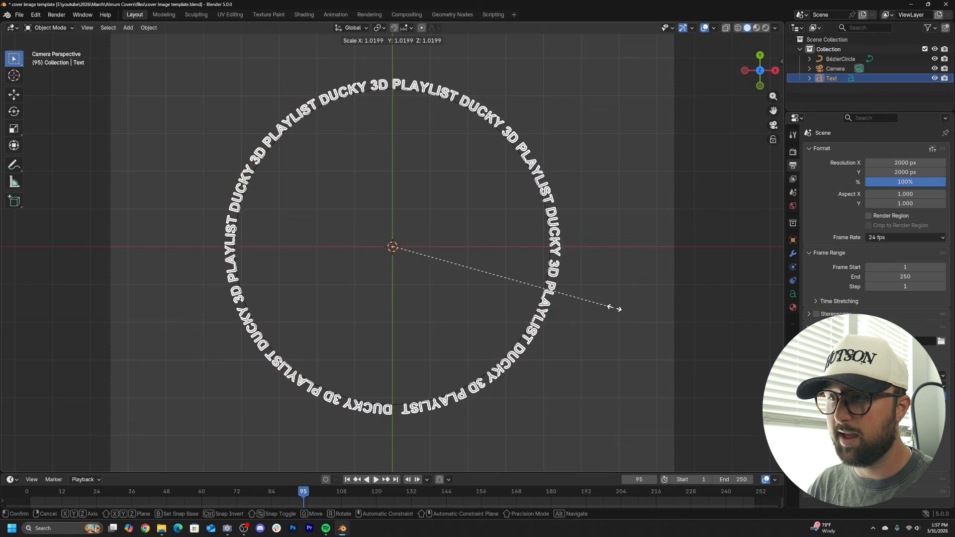
pyautogui.click(620, 302)
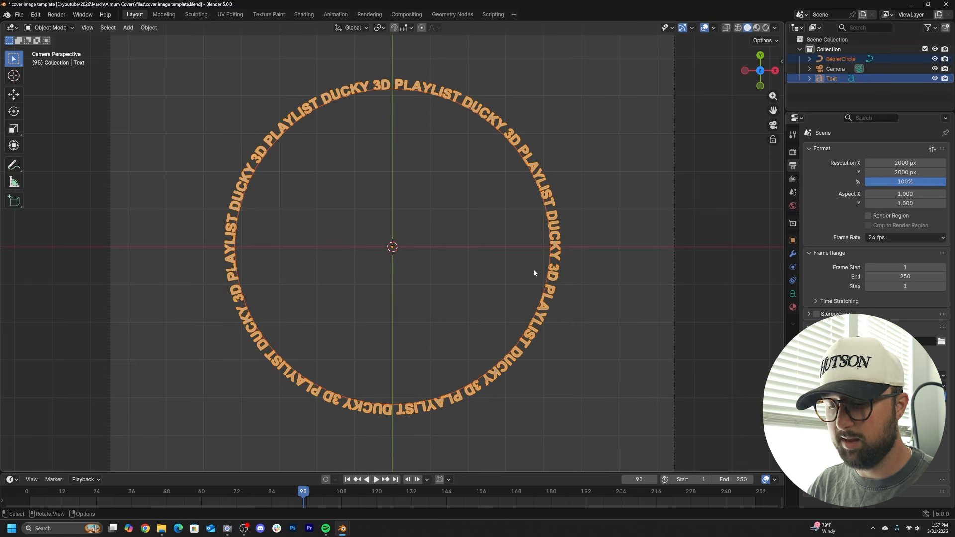
# - Duplicate the text ring with its Bézier circle in place and scale the copy to about 0.91 to form a second ring
pyautogui.hotkey('shift', 'd')
pyautogui.press('Escape')
pyautogui.press('s')
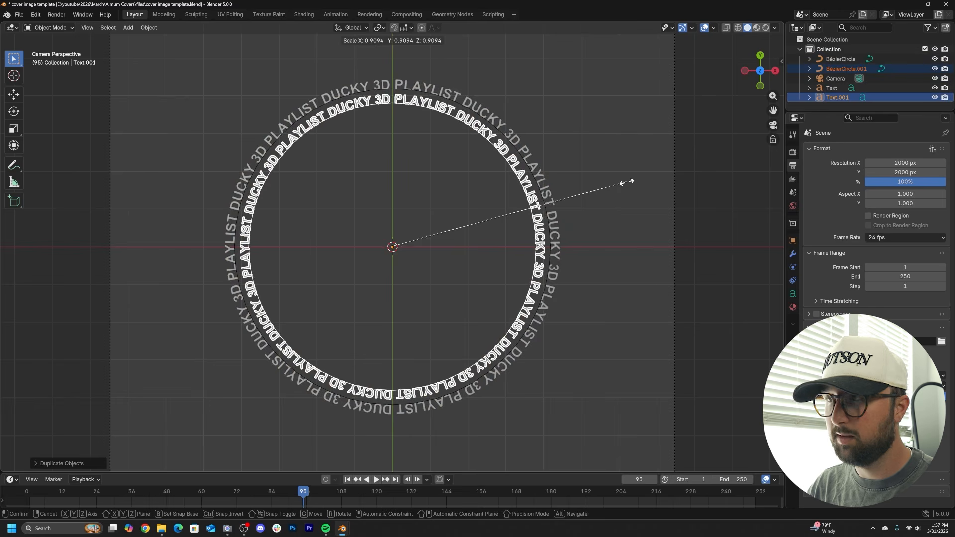
pyautogui.click(628, 182)
# - Duplicate the second text ring with its circle and scale the copy down into a third, innermost ring
pyautogui.hotkey('shift', 'd')
pyautogui.press('Escape')
pyautogui.press('s')
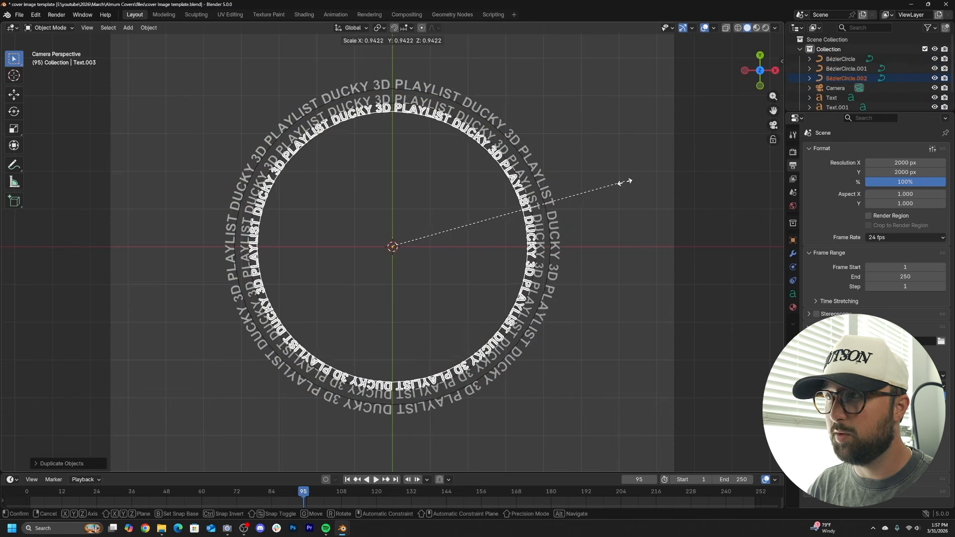
pyautogui.click(616, 188)
# - Display the three text rings in rendered shading with overlays hidden, and open the render commands
pyautogui.click(766, 28)
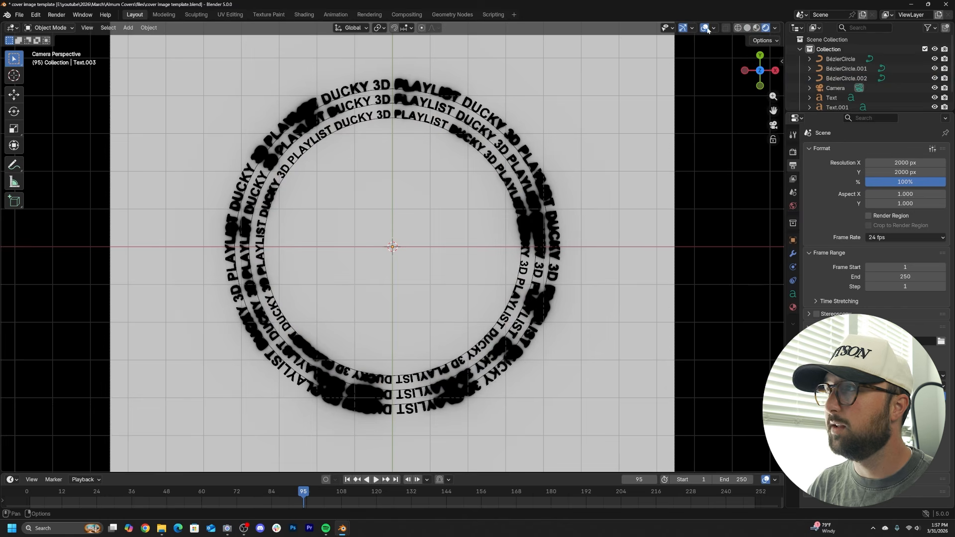
pyautogui.hotkey('shift', 'alt', 'z')
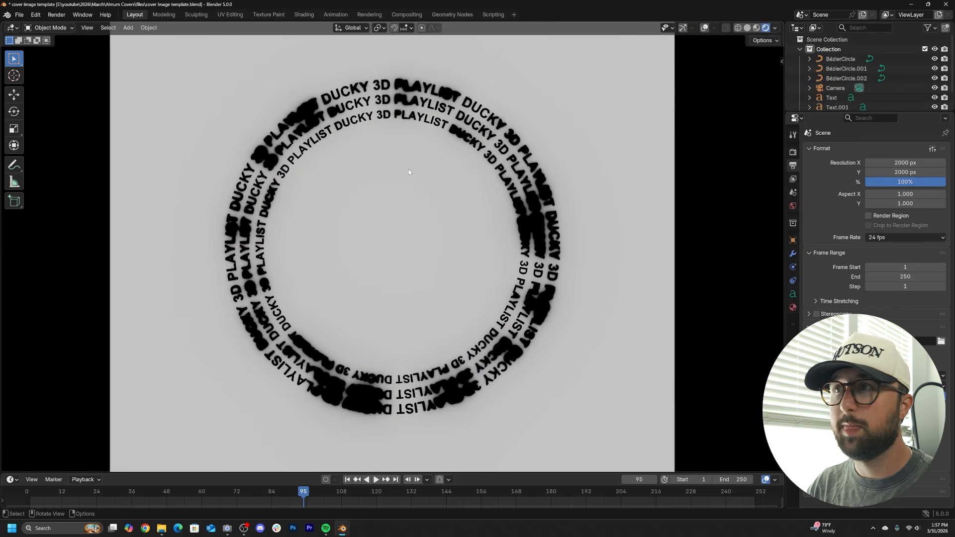
pyautogui.click(57, 15)
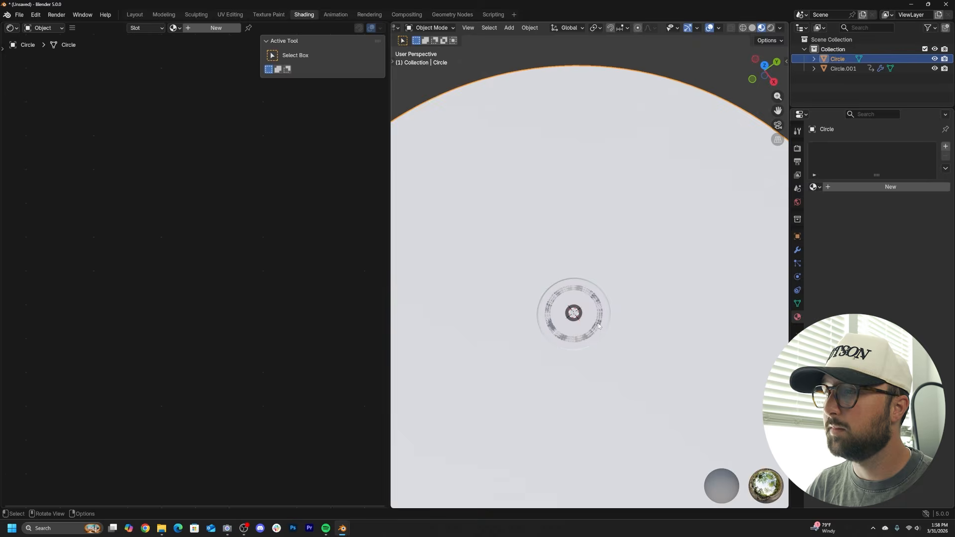
# - Examine the small disc's Material.002 slots and node setup, including the wdfcwd.png image texture, and how it appears on the disc
pyautogui.click(841, 149)
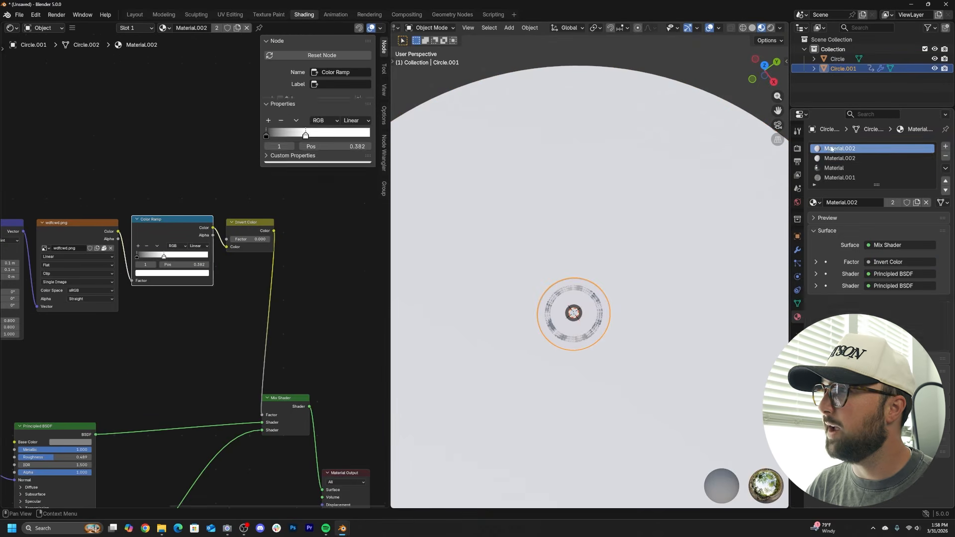
pyautogui.click(842, 159)
pyautogui.click(841, 151)
pyautogui.click(841, 159)
pyautogui.click(841, 151)
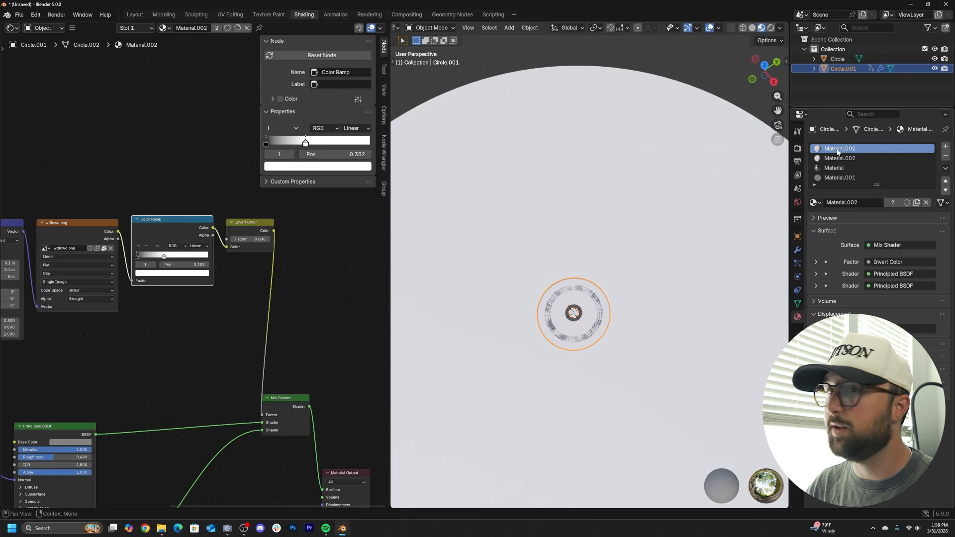
pyautogui.moveTo(73, 285); pyautogui.dragTo(193, 293, button='middle')
pyautogui.scroll(-3, 193, 294)
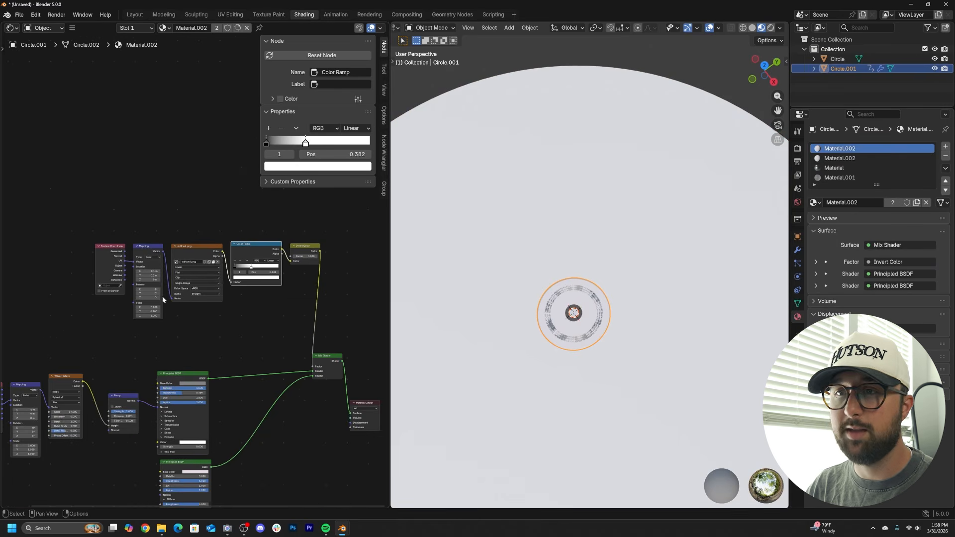
pyautogui.scroll(2, 214, 291)
pyautogui.scroll(2, 224, 257)
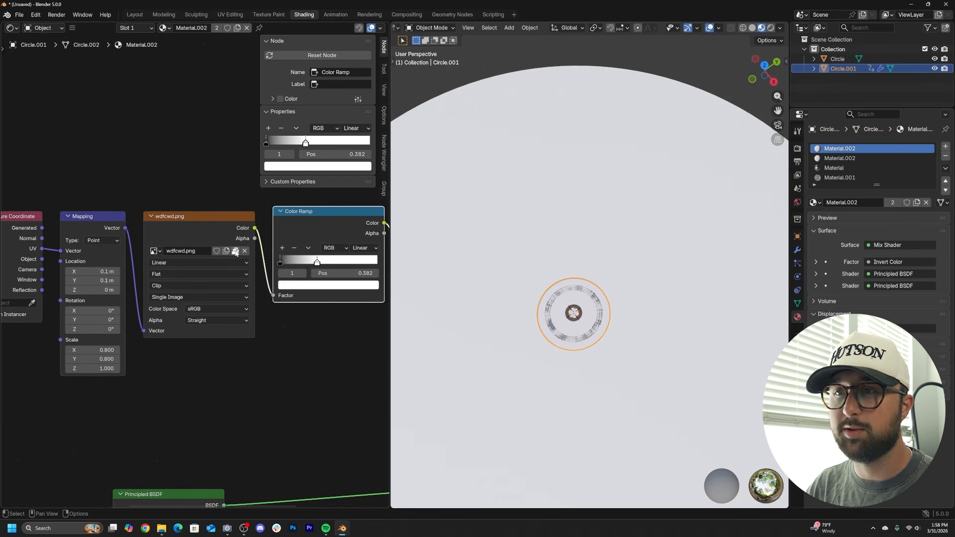
pyautogui.scroll(5, 612, 365)
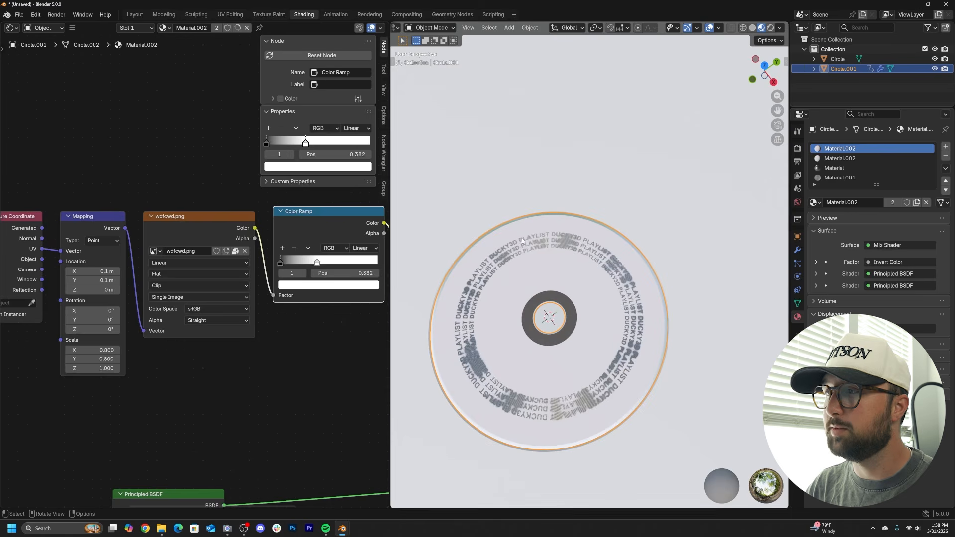
# - Select the large disc and create a new Geometry Nodes setup for it
pyautogui.click(135, 15)
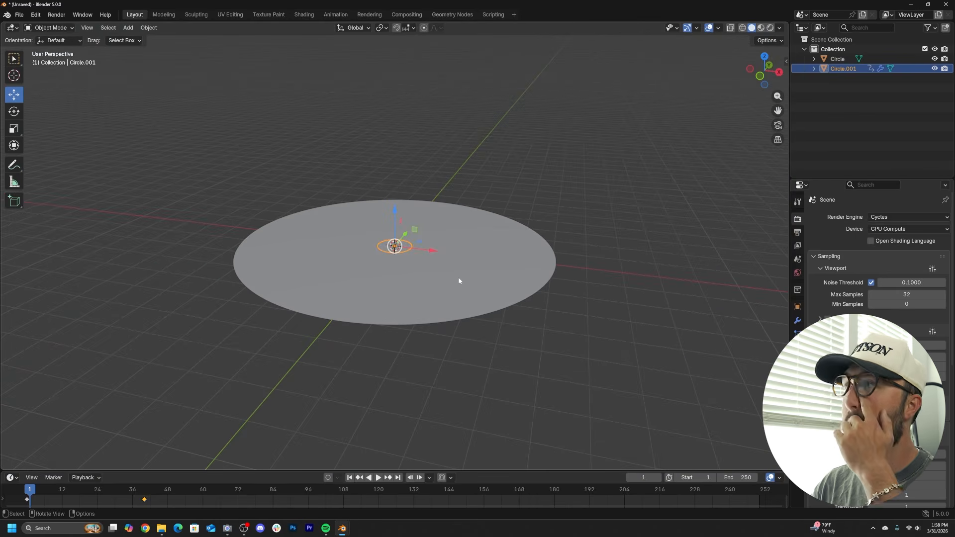
pyautogui.click(458, 277)
pyautogui.click(450, 16)
pyautogui.scroll(5, 643, 229)
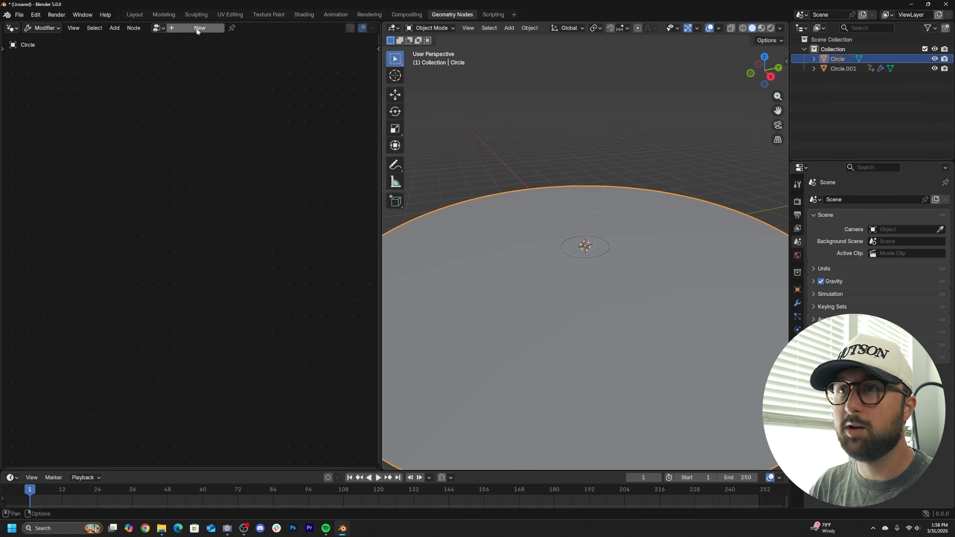
pyautogui.click(198, 27)
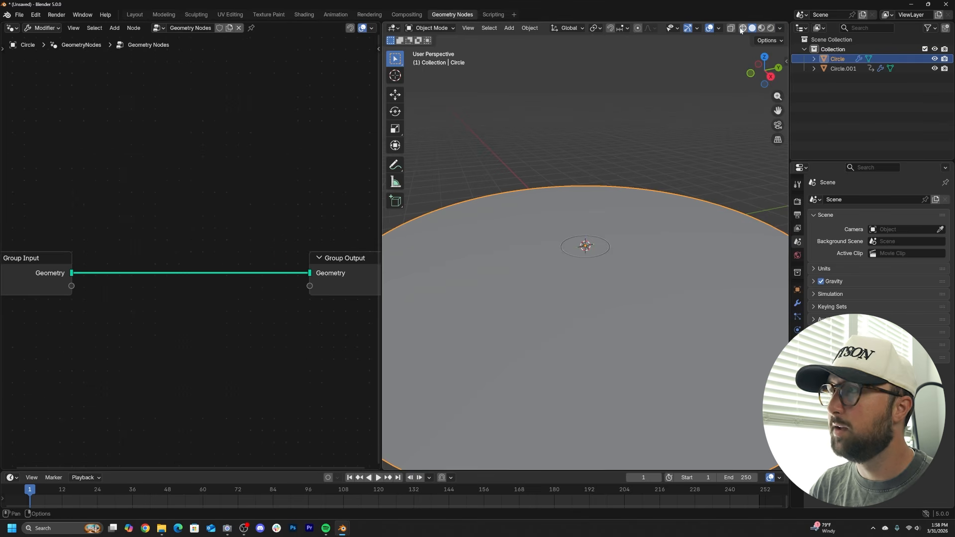
# - Add a Subdivide Mesh node between the Group Input and Group Output
pyautogui.hotkey('shift', 'a')
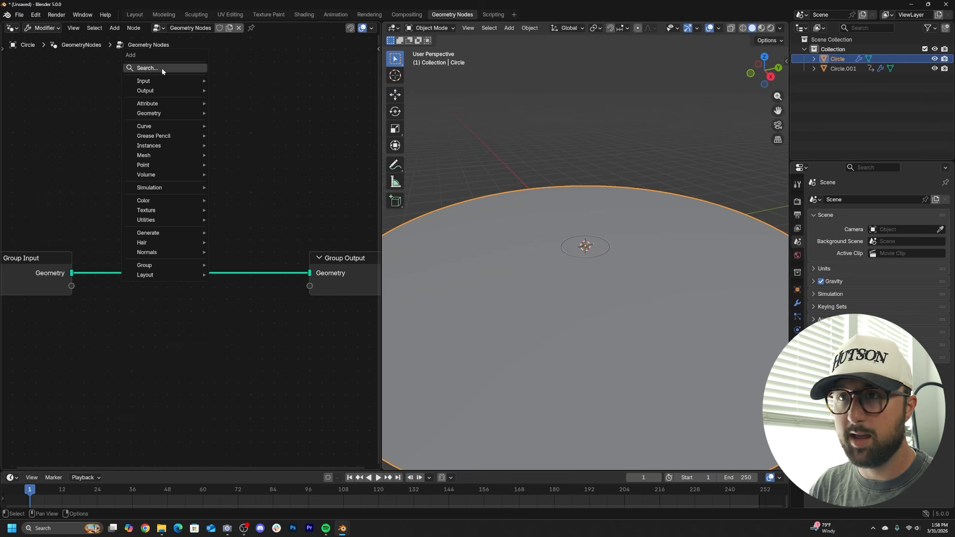
pyautogui.click(162, 67)
pyautogui.write('SUB')
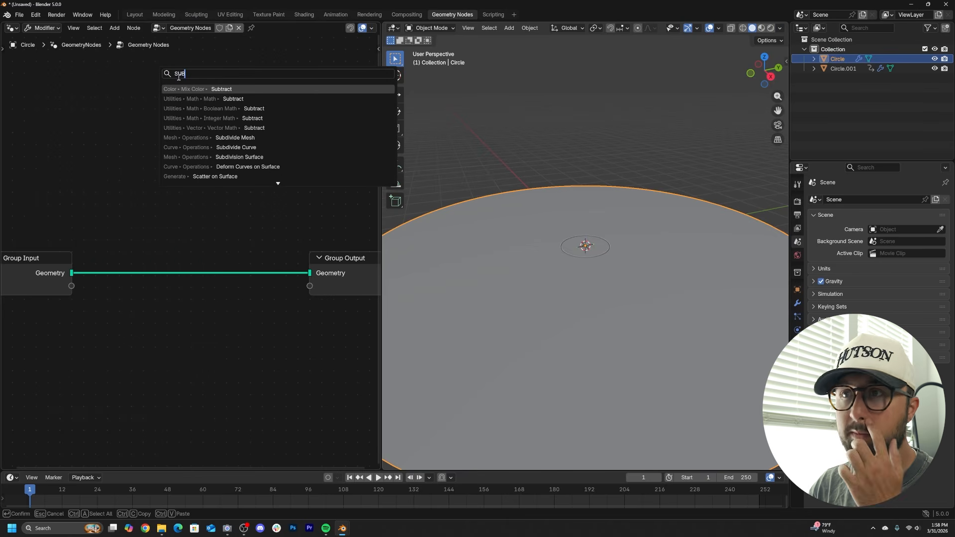
pyautogui.click(239, 138)
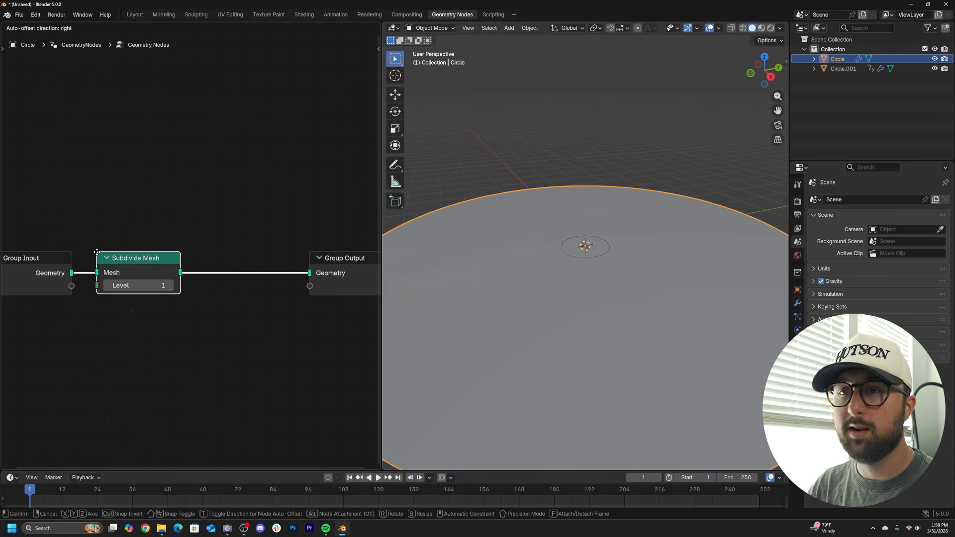
pyautogui.click(96, 252)
# - Set the Subdivide Mesh level to 2 while viewing the large disc in wireframe, and return to solid shading
pyautogui.click(743, 29)
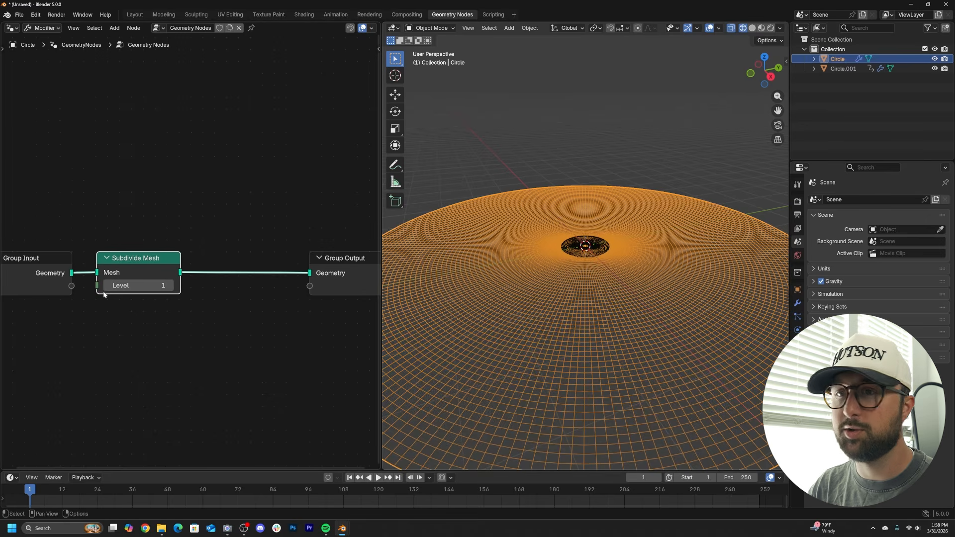
pyautogui.click(107, 286)
pyautogui.click(167, 288)
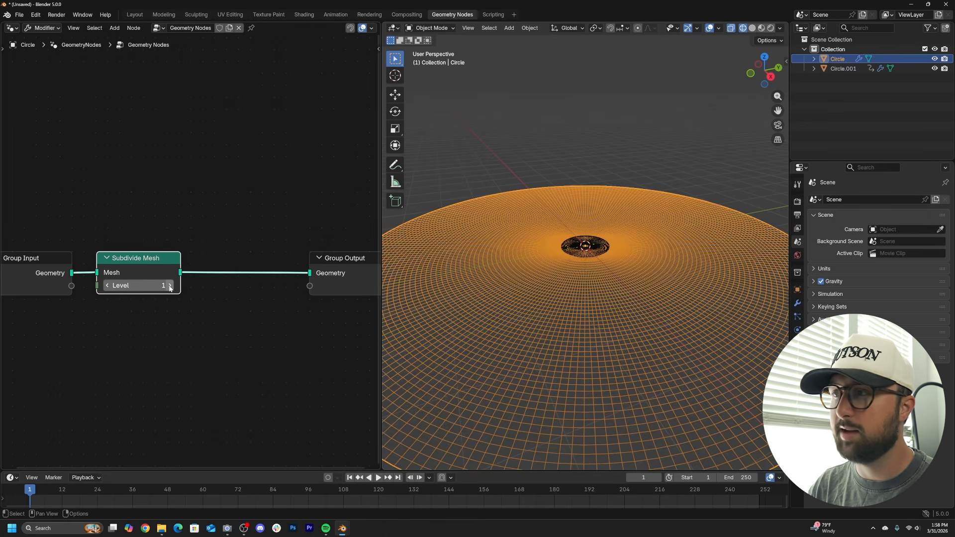
pyautogui.click(167, 287)
pyautogui.hotkey('shift', 'z')
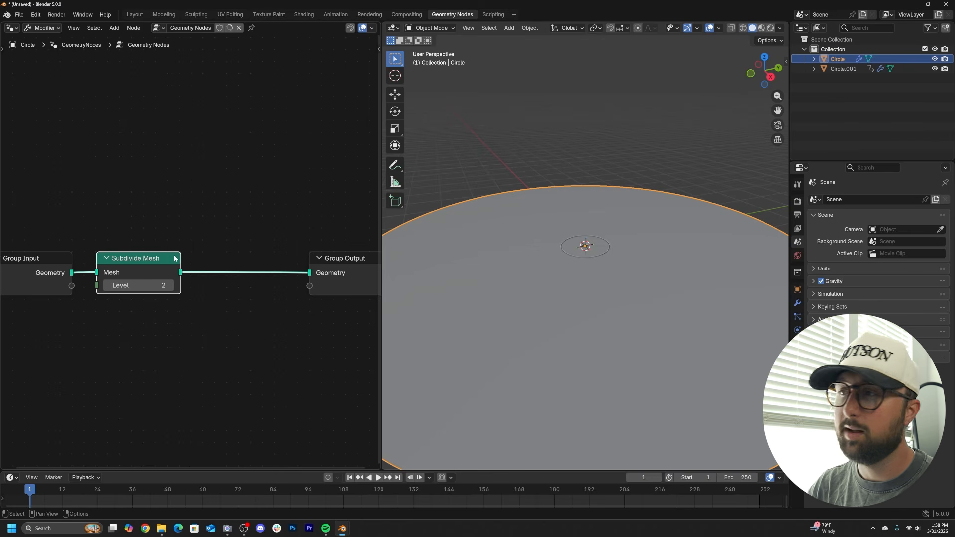
# - Add a Set Position node between Subdivide Mesh and Group Output, offset below the main node row
pyautogui.hotkey('shift', 'a')
pyautogui.write('SET POS')
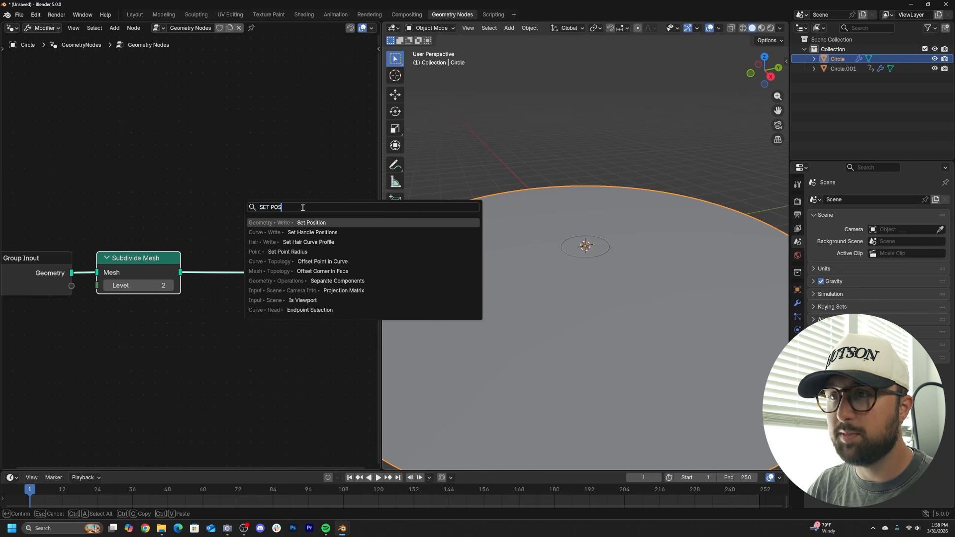
pyautogui.press('Return')
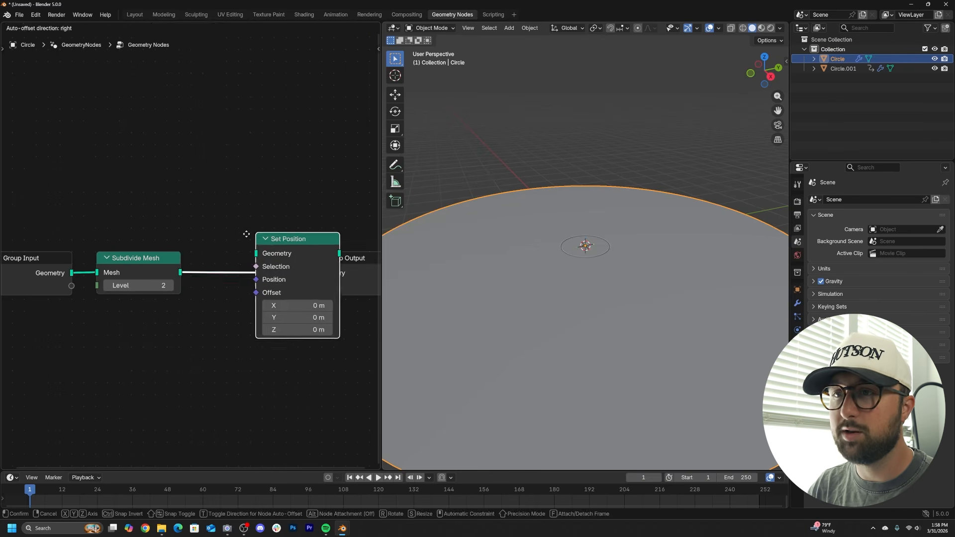
pyautogui.click(211, 243)
pyautogui.moveTo(251, 248); pyautogui.dragTo(253, 293)
pyautogui.moveTo(257, 239); pyautogui.dragTo(254, 183, button='middle')
pyautogui.scroll(-1, 255, 169)
# - Add a Voronoi Texture node below the main node chain, to the lower left of Set Position
pyautogui.hotkey('shift', 'a')
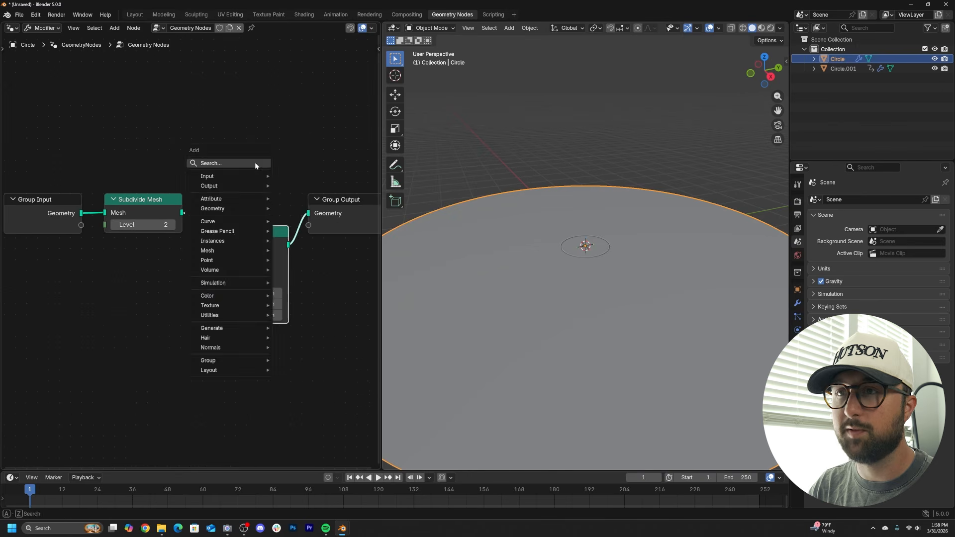
pyautogui.click(256, 163)
pyautogui.write('VOR')
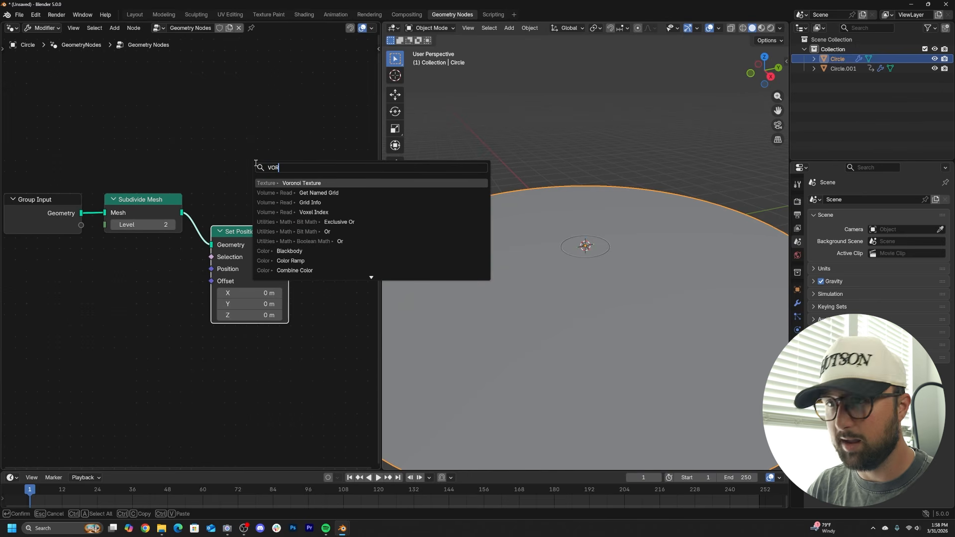
pyautogui.click(322, 180)
pyautogui.click(79, 326)
pyautogui.scroll(-4, 78, 326)
pyautogui.moveTo(127, 324); pyautogui.dragTo(78, 331)
# - Add a Vector Math node beside the Voronoi Texture and set its operation to Multiply
pyautogui.hotkey('shift', 'a')
pyautogui.click(144, 282)
pyautogui.write('VECT')
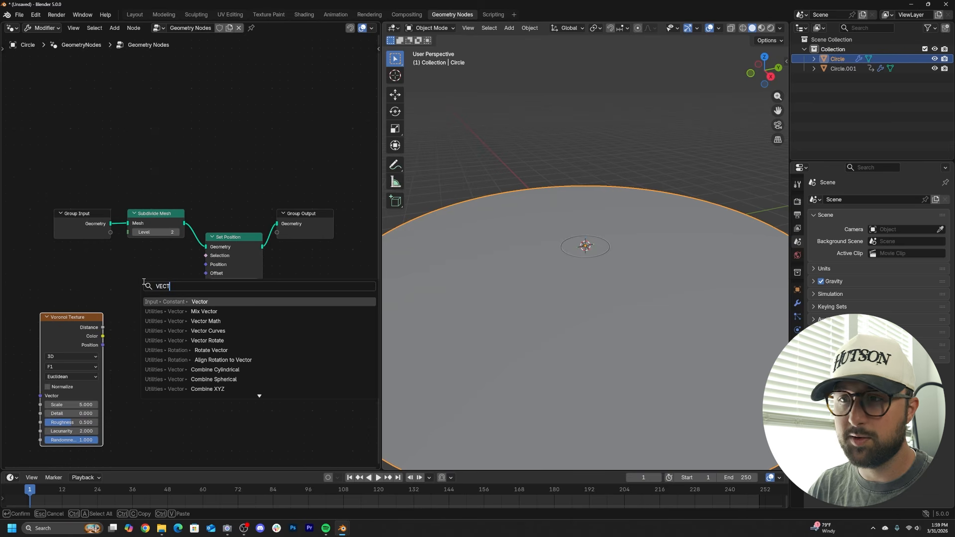
pyautogui.press('Down')
pyautogui.press('Down')
pyautogui.press('Return')
pyautogui.click(154, 340)
pyautogui.click(163, 340)
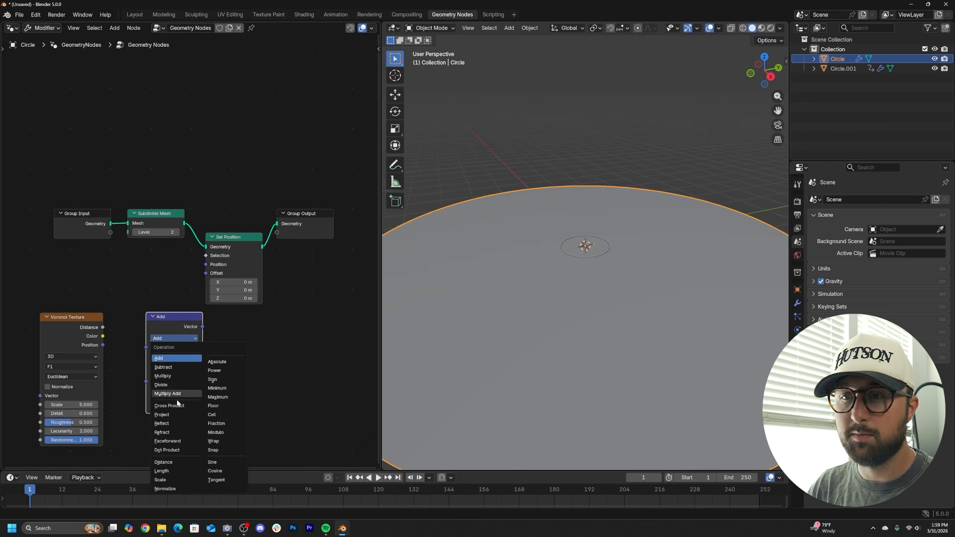
pyautogui.click(164, 376)
pyautogui.scroll(2, 197, 282)
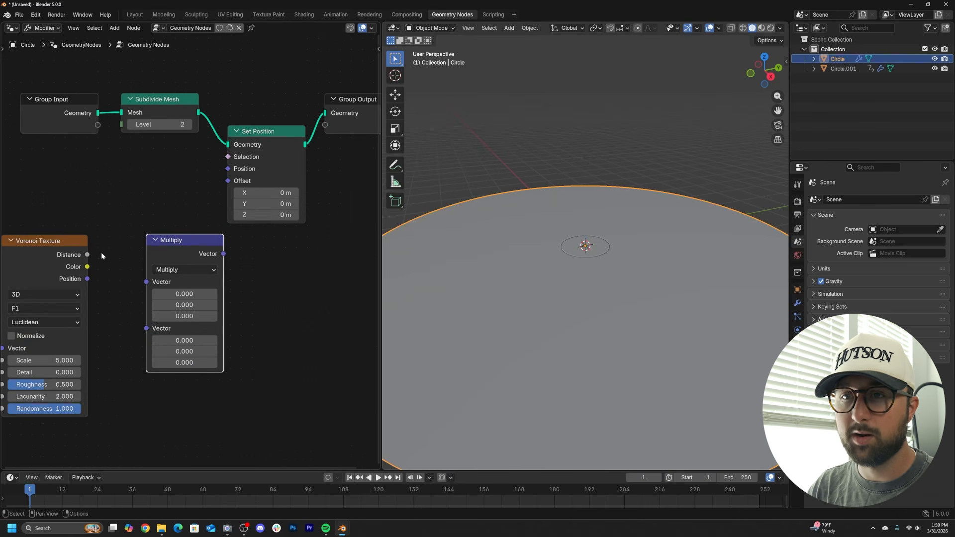
# - Link Voronoi Distance through the Multiply node into Set Position's Offset, and set the Z multiplier to 0.470
pyautogui.moveTo(90, 254); pyautogui.dragTo(146, 281)
pyautogui.moveTo(224, 254); pyautogui.dragTo(179, 244)
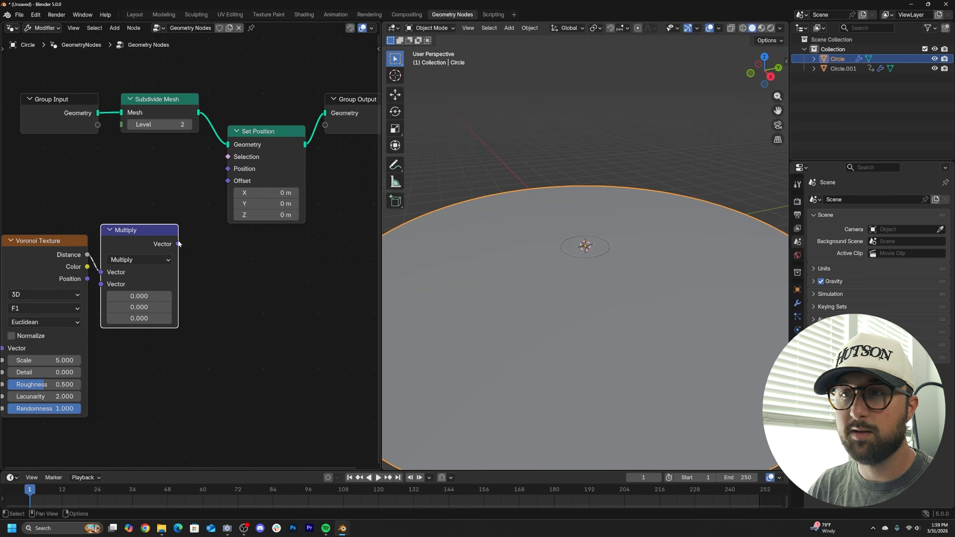
pyautogui.moveTo(218, 191); pyautogui.dragTo(222, 186)
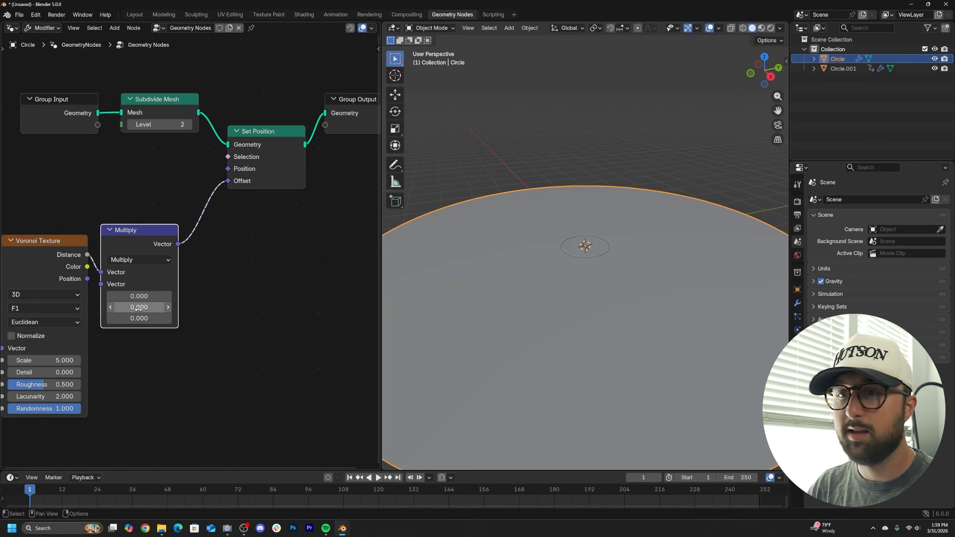
pyautogui.moveTo(138, 319); pyautogui.dragTo(189, 319)
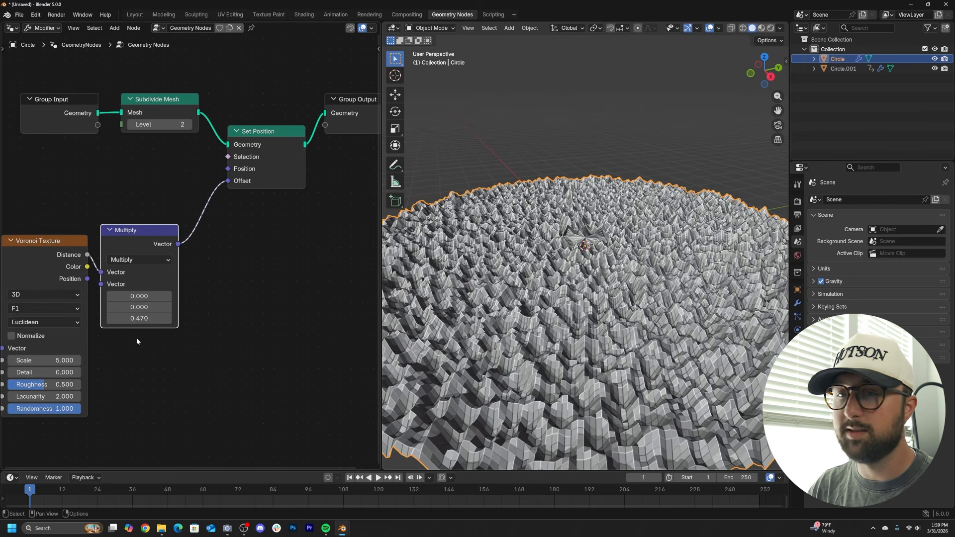
# - Configure the Voronoi Texture as Smooth F1 with Chebychev distance, scale 1.250, smoothness 0.101 and randomness 0
pyautogui.scroll(3, 209, 344)
pyautogui.click(150, 292)
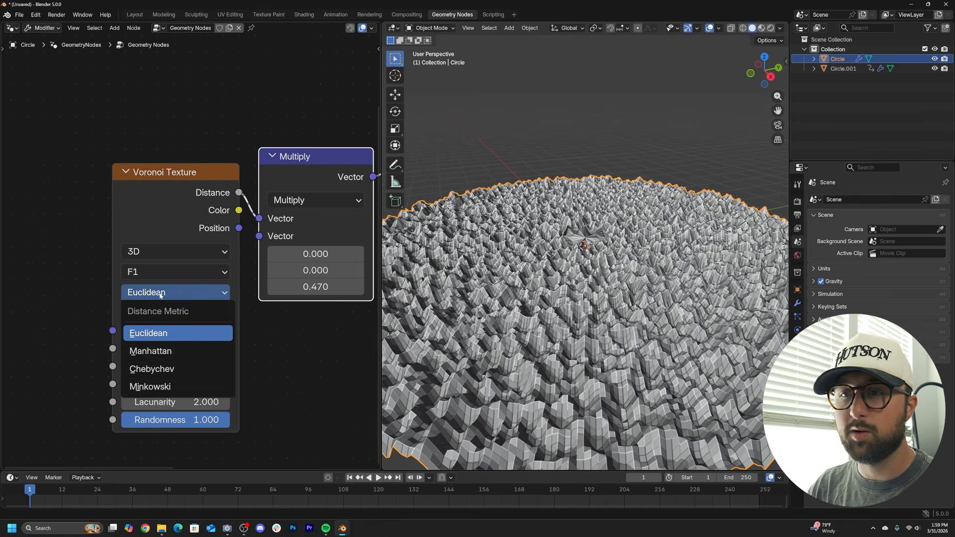
pyautogui.click(151, 371)
pyautogui.moveTo(209, 420); pyautogui.dragTo(57, 420)
pyautogui.click(151, 272)
pyautogui.click(166, 351)
pyautogui.moveTo(179, 348); pyautogui.dragTo(120, 348)
pyautogui.moveTo(597, 209); pyautogui.dragTo(600, 260, button='middle')
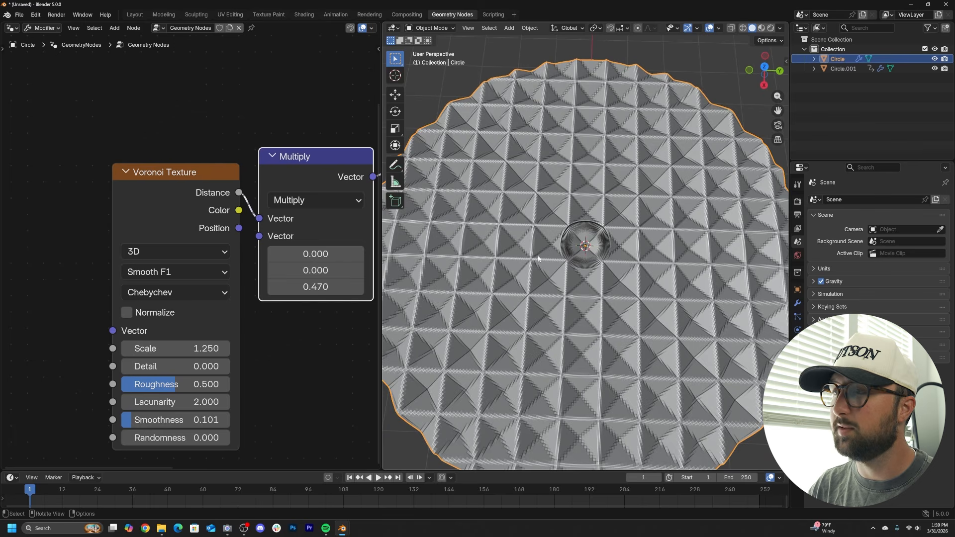
# - Add a Set Shade Smooth node between Set Position and Group Output
pyautogui.scroll(1, 538, 259)
pyautogui.moveTo(557, 288); pyautogui.dragTo(561, 271, button='middle')
pyautogui.moveTo(301, 254); pyautogui.dragTo(171, 310, button='middle')
pyautogui.moveTo(326, 288); pyautogui.dragTo(170, 369, button='middle')
pyautogui.scroll(-3, 171, 369)
pyautogui.hotkey('shift', 'a')
pyautogui.click(332, 77)
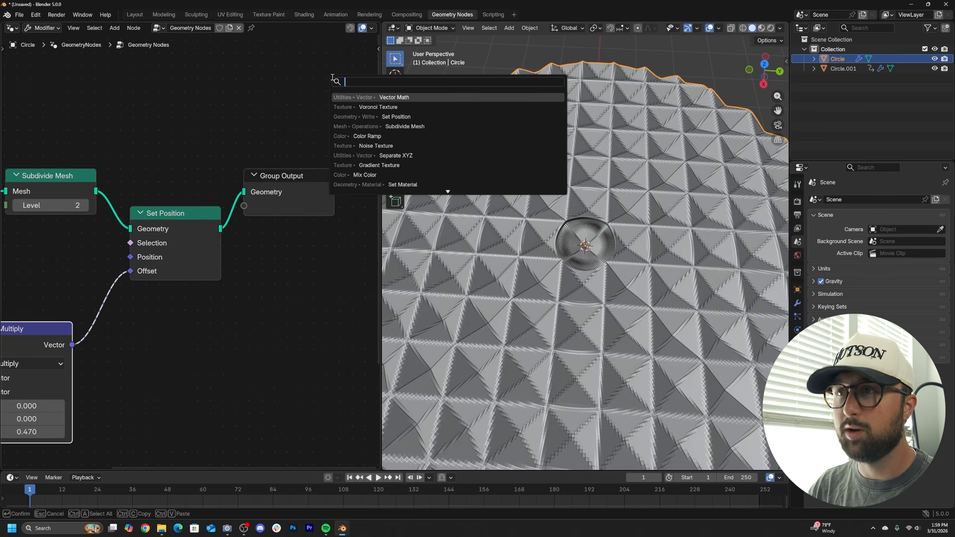
pyautogui.write('SET SH')
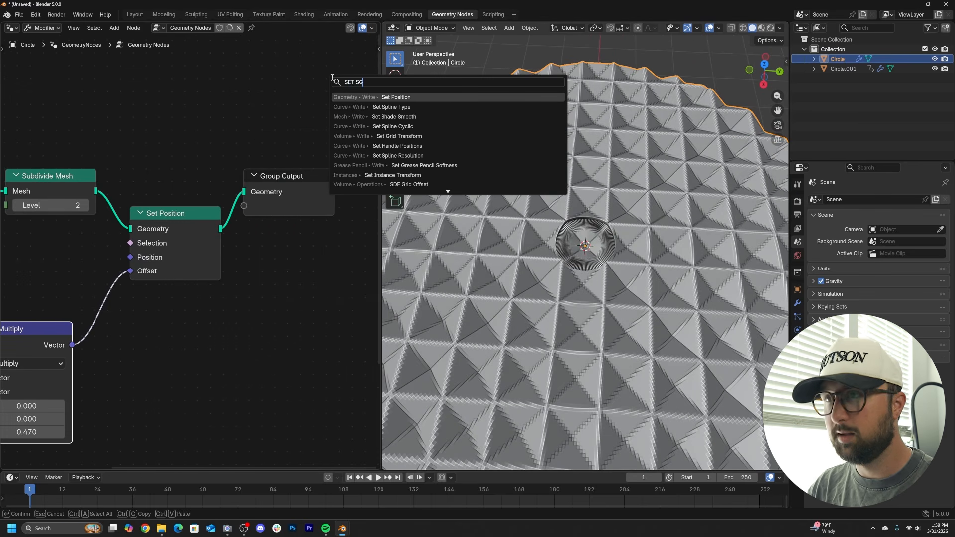
pyautogui.press('Return')
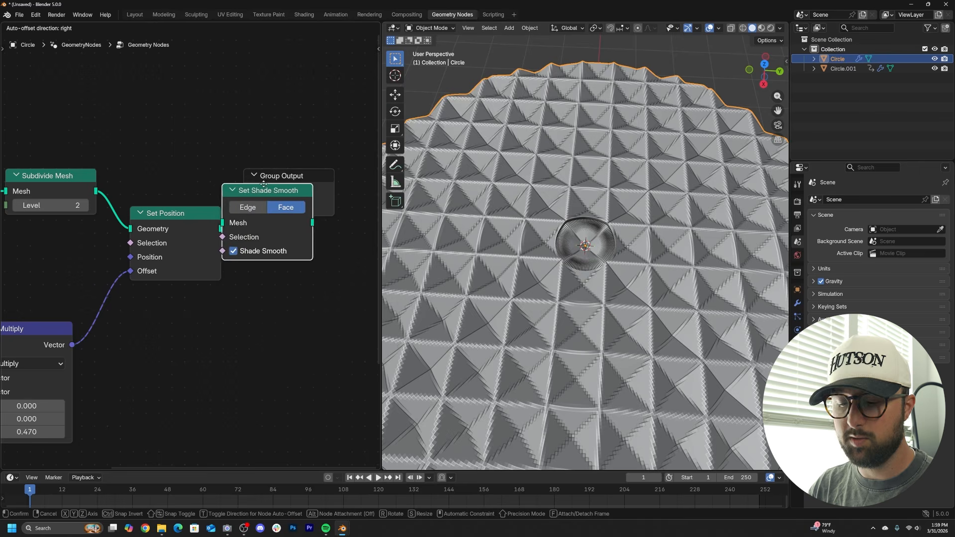
pyautogui.click(265, 182)
# - Raise the Subdivide Mesh level to 3 and check the disc's surface
pyautogui.moveTo(150, 364); pyautogui.dragTo(289, 324, button='middle')
pyautogui.moveTo(158, 345); pyautogui.dragTo(287, 294, button='middle')
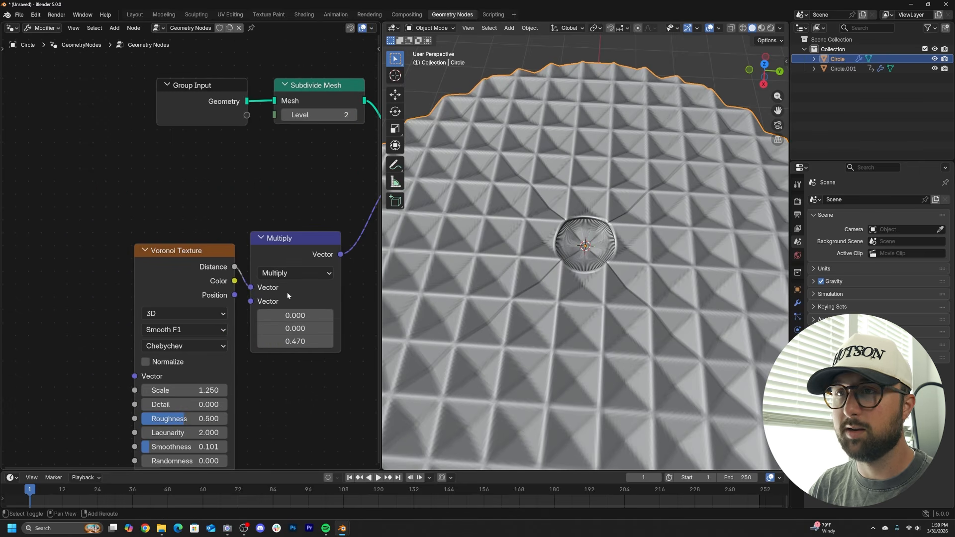
pyautogui.click(353, 114)
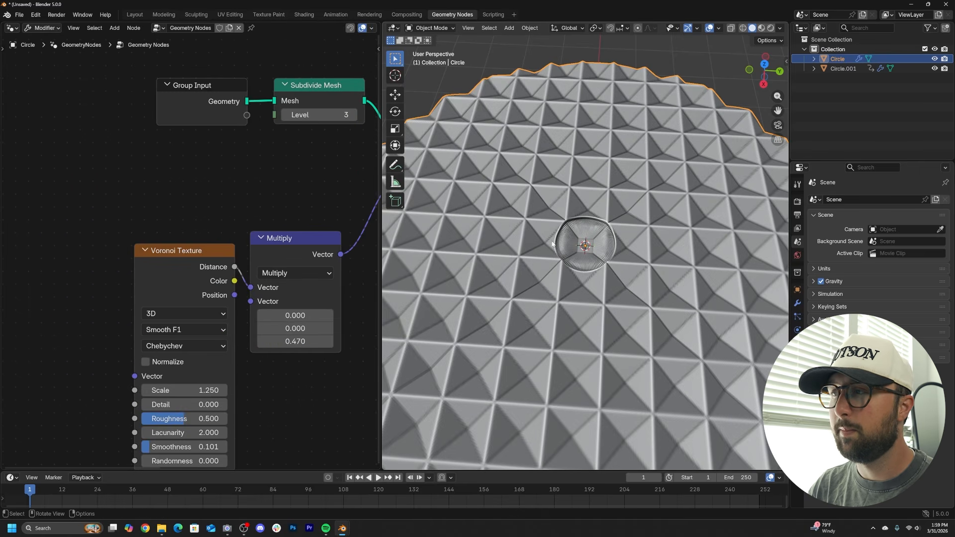
pyautogui.moveTo(552, 244)
pyautogui.mouseDown(button='middle')
pyautogui.moveTo(554, 279)
pyautogui.moveTo(552, 249)
pyautogui.mouseUp(button='middle')
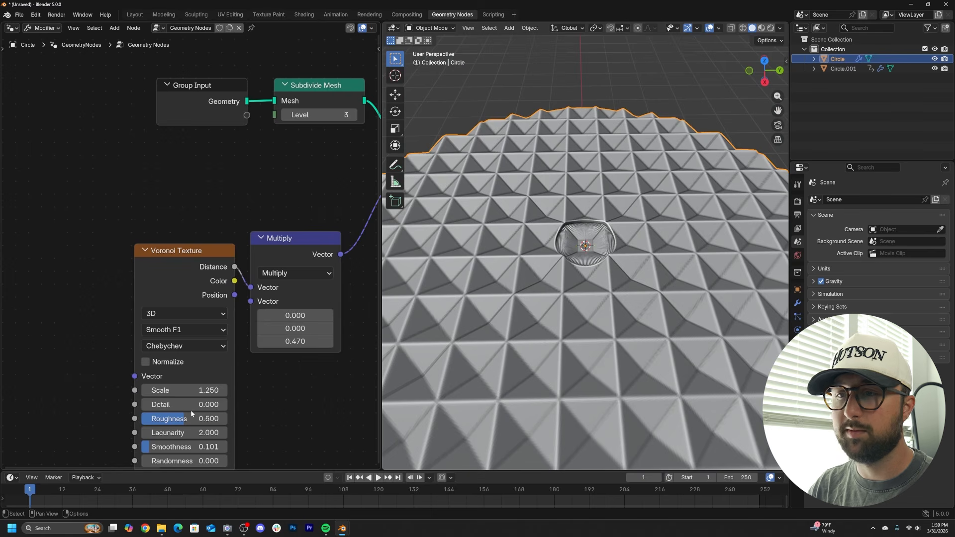
# - Set the Voronoi Texture scale to 1.070 and the Multiply node's Z value to 0.540
pyautogui.moveTo(189, 390); pyautogui.dragTo(156, 390)
pyautogui.moveTo(257, 358); pyautogui.dragTo(184, 358, button='middle')
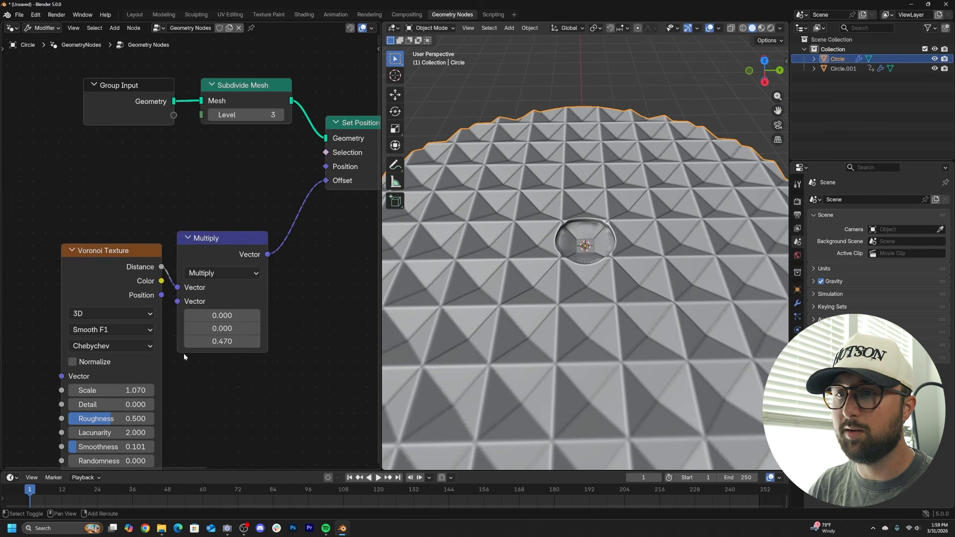
pyautogui.moveTo(189, 341)
pyautogui.mouseDown()
pyautogui.moveTo(164, 342)
pyautogui.moveTo(195, 341)
pyautogui.mouseUp()
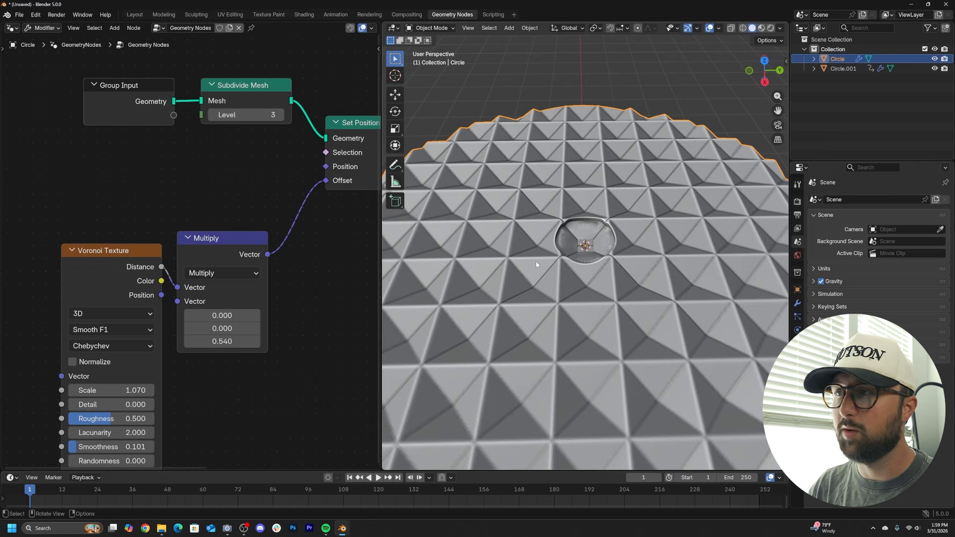
pyautogui.scroll(-2, 552, 266)
pyautogui.moveTo(623, 273); pyautogui.dragTo(553, 283, button='middle')
pyautogui.click(601, 232)
pyautogui.click(625, 256)
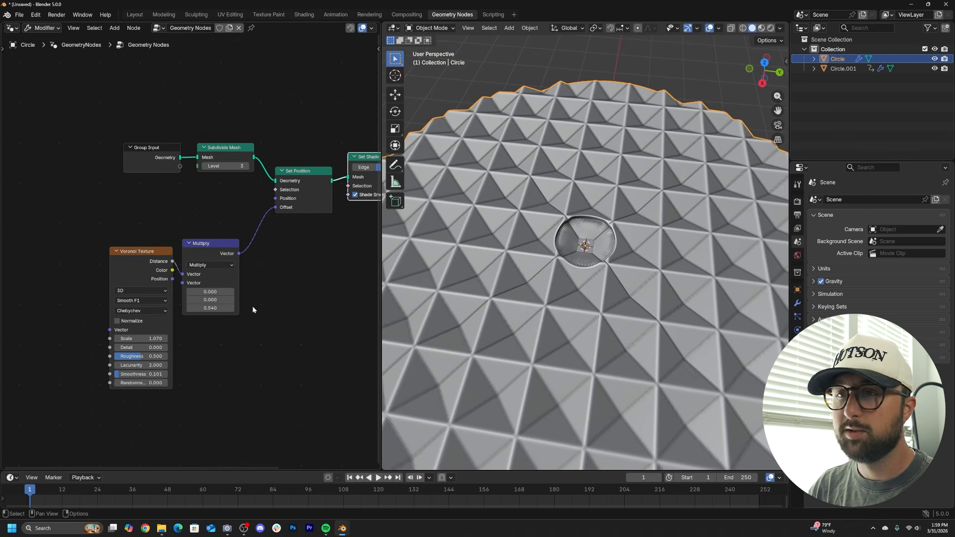
pyautogui.hotkey('shift', 'a')
pyautogui.click(245, 207)
pyautogui.click(222, 200)
# - Insert a Mix Vector node between Multiply and Set Position's Offset, and move the Voronoi and Multiply nodes clear of it
pyautogui.hotkey('shift', 'a')
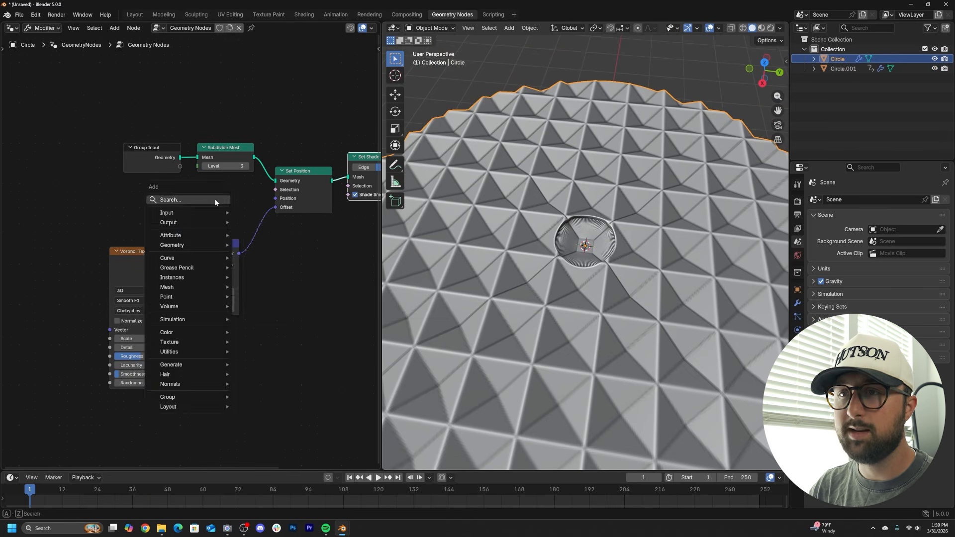
pyautogui.click(215, 199)
pyautogui.write('MIX')
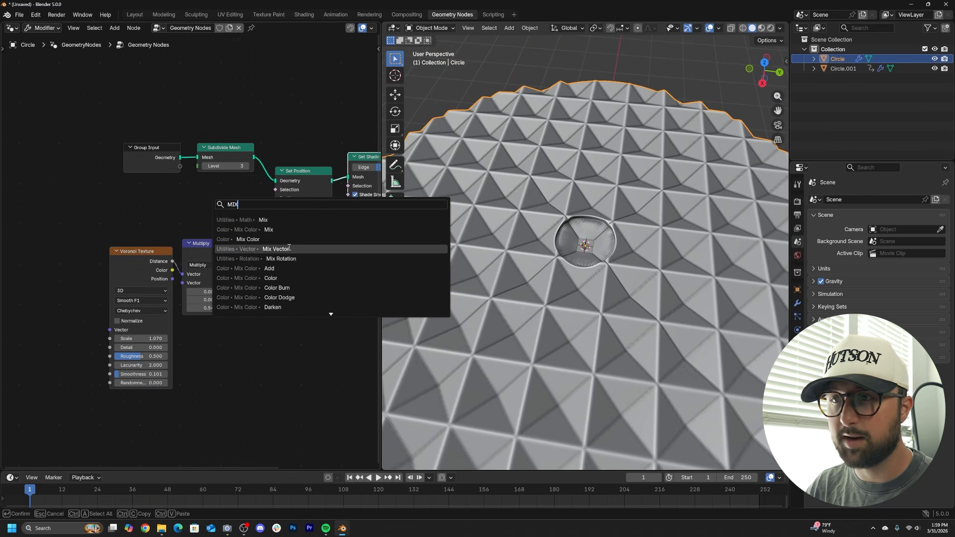
pyautogui.click(252, 249)
pyautogui.click(267, 226)
pyautogui.moveTo(155, 252); pyautogui.dragTo(88, 203)
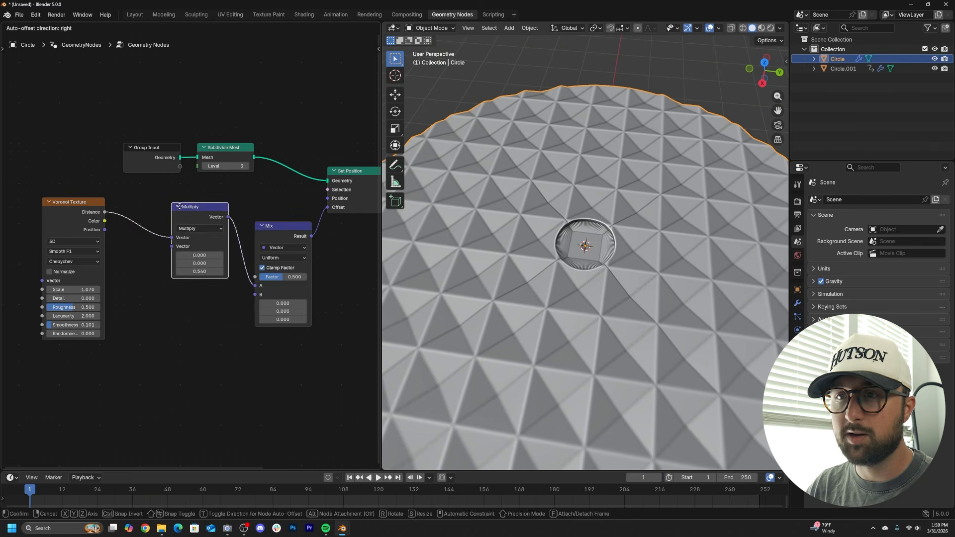
# - Add a Wave Texture node below the Voronoi Texture and link its Color to the Mix node's B input
pyautogui.hotkey('shift', 'a')
pyautogui.write('WAVE')
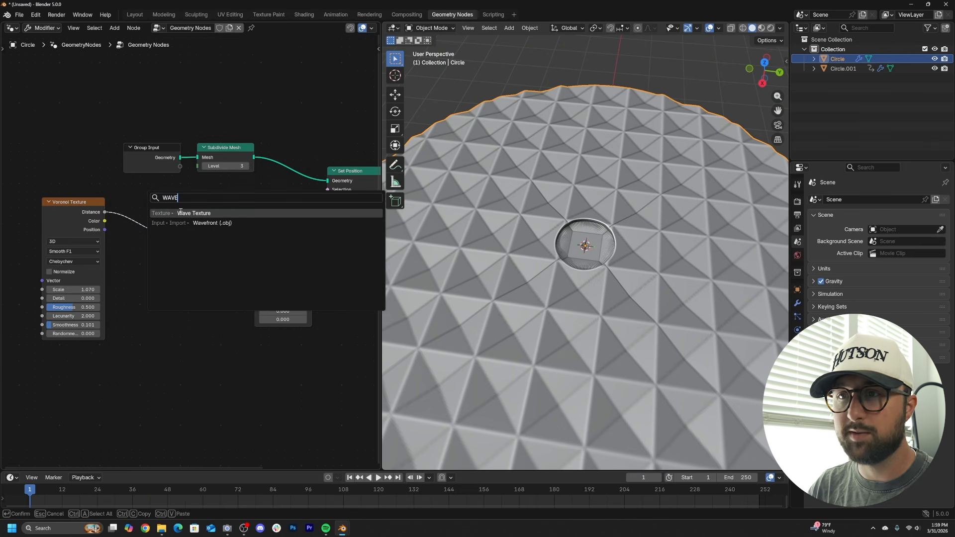
pyautogui.click(180, 213)
pyautogui.click(97, 368)
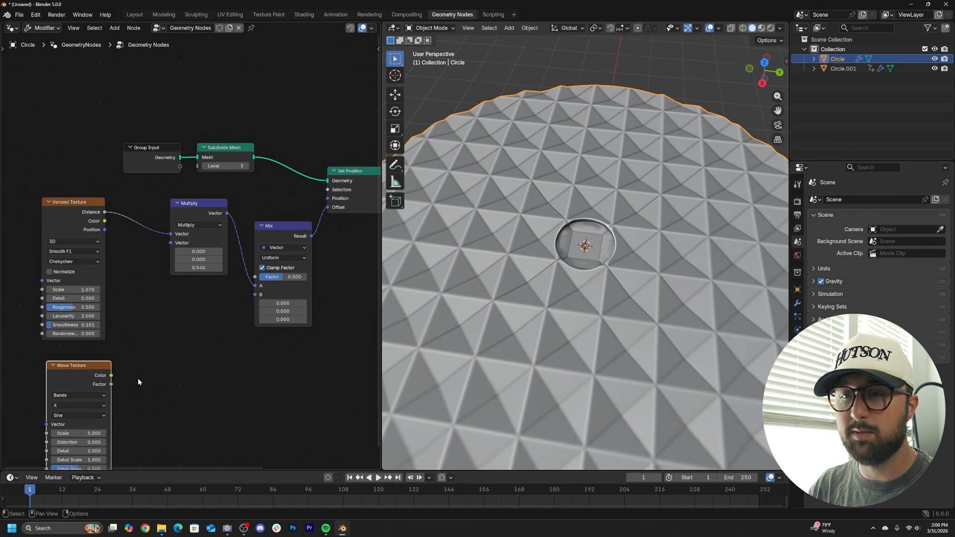
pyautogui.moveTo(249, 297); pyautogui.dragTo(253, 295)
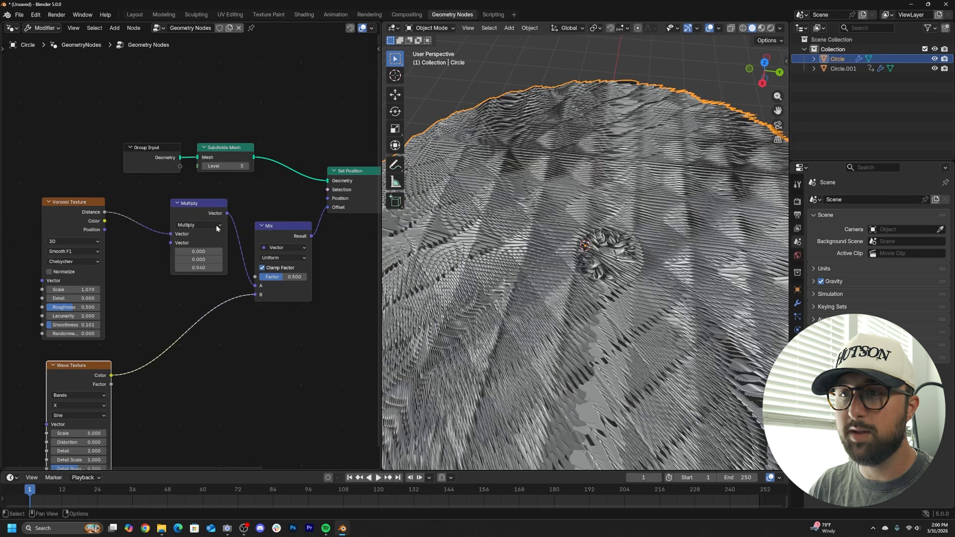
# - Duplicate the Multiply node and insert the copy between the Wave Texture and the Mix node
pyautogui.click(199, 207)
pyautogui.hotkey('shift', 'd')
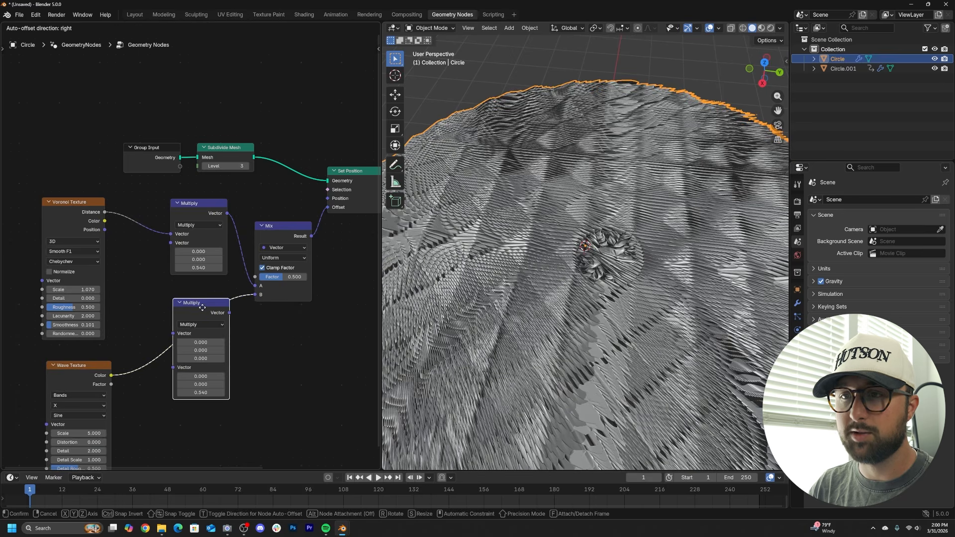
pyautogui.click(203, 306)
# - Set the Wave Texture to Rings with Spherical direction and a scale of 0.460
pyautogui.moveTo(129, 383); pyautogui.dragTo(271, 281, button='middle')
pyautogui.scroll(7, 236, 318)
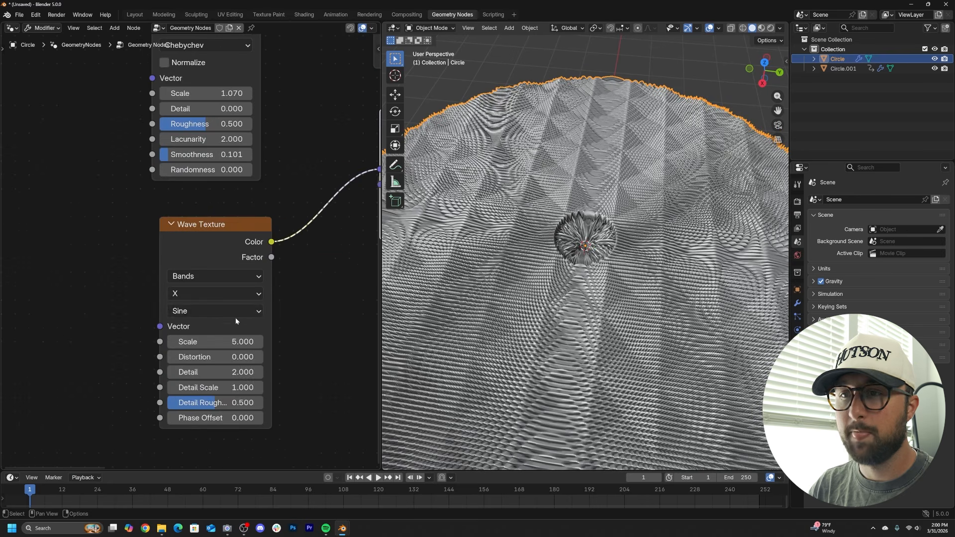
pyautogui.click(201, 294)
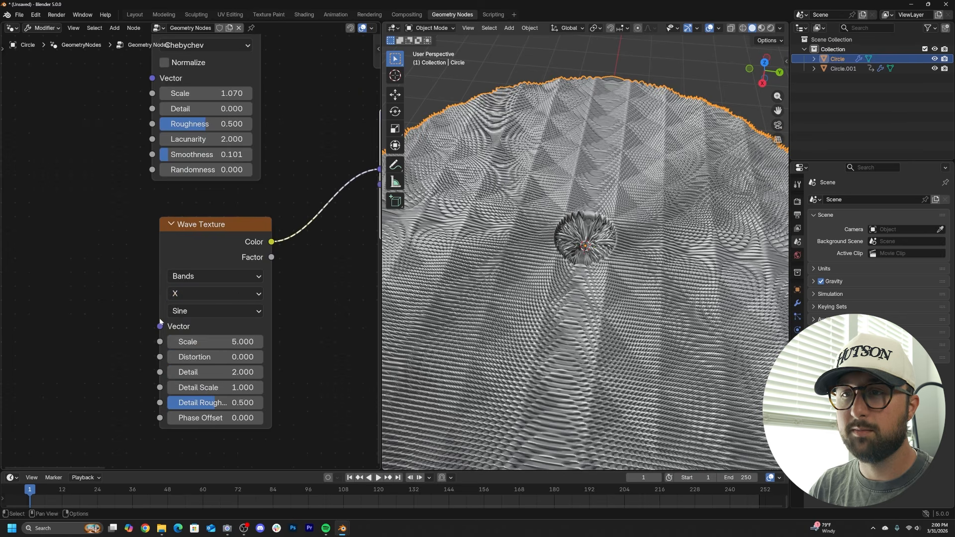
pyautogui.click(208, 276)
pyautogui.click(198, 327)
pyautogui.click(193, 294)
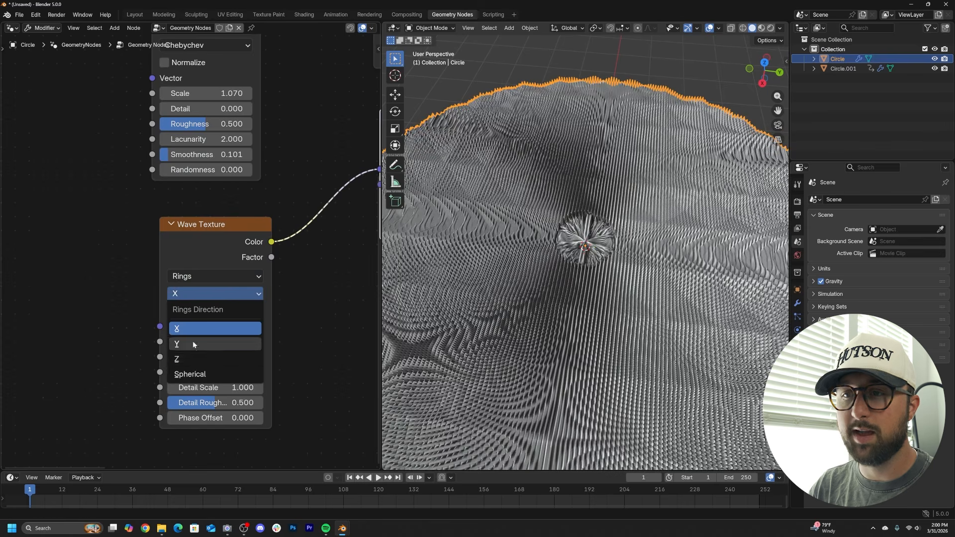
pyautogui.click(194, 373)
pyautogui.moveTo(237, 341)
pyautogui.mouseDown()
pyautogui.moveTo(189, 342)
pyautogui.moveTo(233, 342)
pyautogui.mouseUp()
pyautogui.moveTo(666, 293)
pyautogui.mouseDown(button='middle')
pyautogui.moveTo(667, 334)
pyautogui.moveTo(667, 312)
pyautogui.mouseUp(button='middle')
# - Lower the Subdivide Mesh level to 2
pyautogui.moveTo(261, 106); pyautogui.dragTo(229, 352, button='middle')
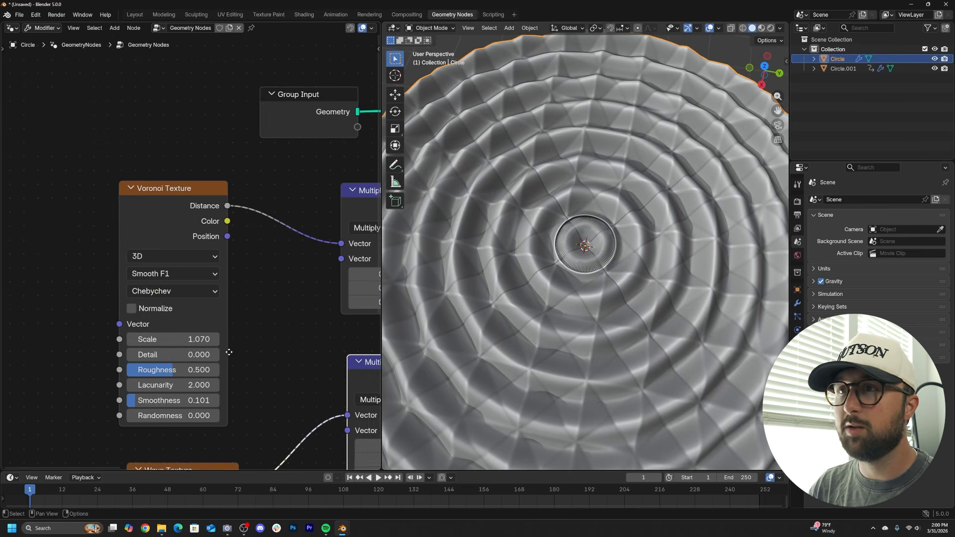
pyautogui.scroll(-1, 279, 196)
pyautogui.moveTo(279, 196); pyautogui.dragTo(174, 197, button='middle')
pyautogui.click(278, 138)
# - Set the wave branch's Multiply Z value to 0.390, then try a different Voronoi Multiply Z value and undo it
pyautogui.moveTo(267, 314); pyautogui.dragTo(281, 101, button='middle')
pyautogui.scroll(-2, 274, 114)
pyautogui.moveTo(175, 224); pyautogui.dragTo(171, 372, button='middle')
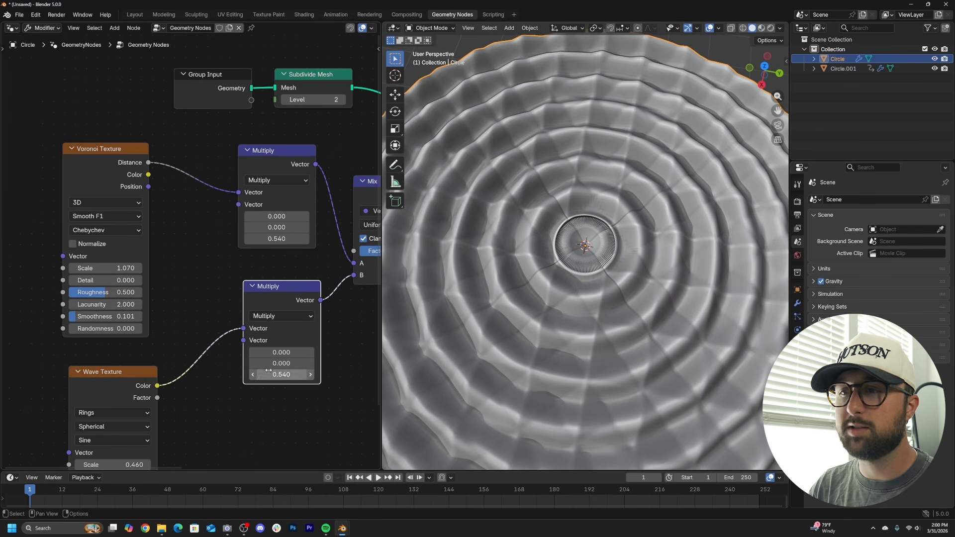
pyautogui.moveTo(268, 370); pyautogui.dragTo(245, 371)
pyautogui.moveTo(284, 241); pyautogui.dragTo(343, 240)
pyautogui.hotkey('ctrl', 'z')
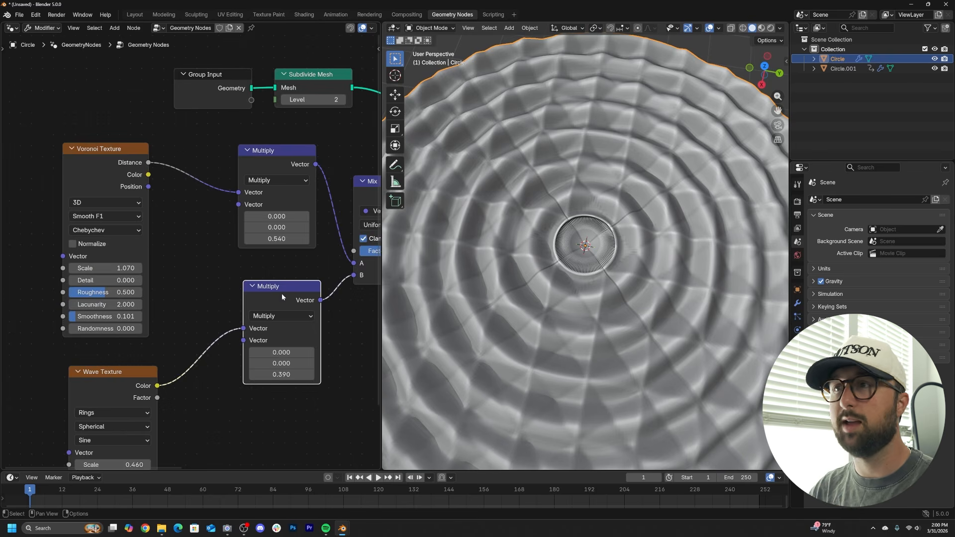
# - Rearrange the node tree, moving the texture, Multiply and Mix nodes lower and Group Input with Subdivide Mesh closer to Set Position
pyautogui.scroll(-3, 282, 294)
pyautogui.moveTo(370, 170); pyautogui.dragTo(199, 237, button='middle')
pyautogui.moveTo(311, 198); pyautogui.dragTo(139, 277)
pyautogui.moveTo(151, 265); pyautogui.dragTo(141, 286, button='middle')
pyautogui.press('g')
pyautogui.click(230, 211)
pyautogui.moveTo(123, 243); pyautogui.dragTo(303, 230, button='middle')
pyautogui.moveTo(252, 192); pyautogui.dragTo(128, 244)
pyautogui.press('g')
pyautogui.click(260, 158)
pyautogui.moveTo(249, 249); pyautogui.dragTo(170, 259, button='middle')
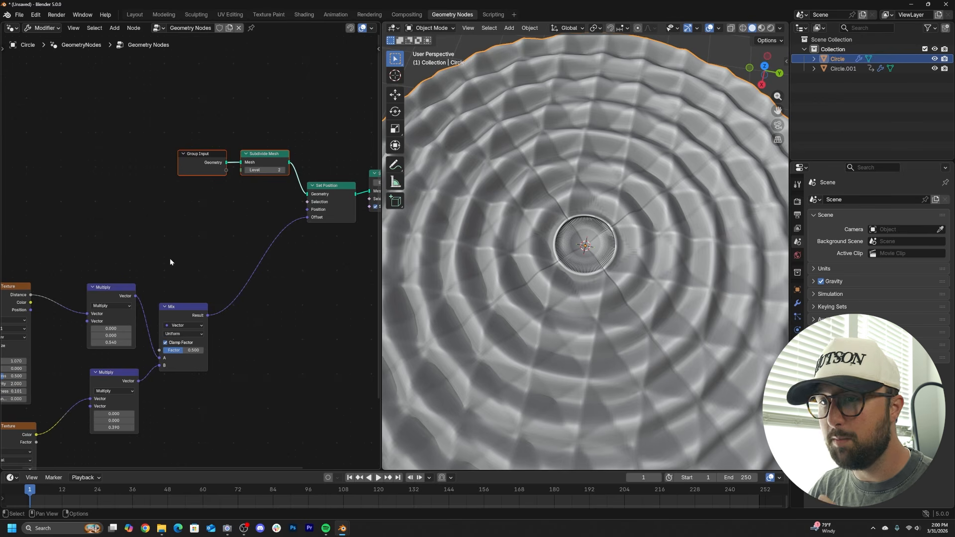
# - Move the Mix node up level with Set Position, try its factor at 0.000 and set it to 0.323
pyautogui.moveTo(177, 320); pyautogui.dragTo(180, 192)
pyautogui.scroll(5, 191, 249)
pyautogui.moveTo(200, 256); pyautogui.dragTo(158, 259)
pyautogui.scroll(-1, 158, 258)
pyautogui.scroll(-4, 158, 259)
pyautogui.moveTo(158, 259); pyautogui.dragTo(216, 245, button='middle')
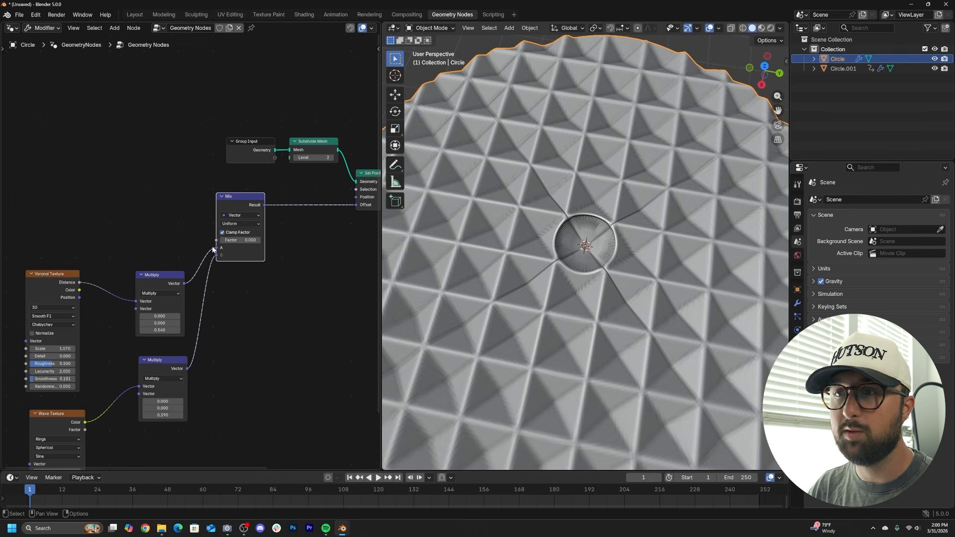
pyautogui.moveTo(224, 240); pyautogui.dragTo(237, 240)
pyautogui.moveTo(165, 303); pyautogui.dragTo(207, 249, button='middle')
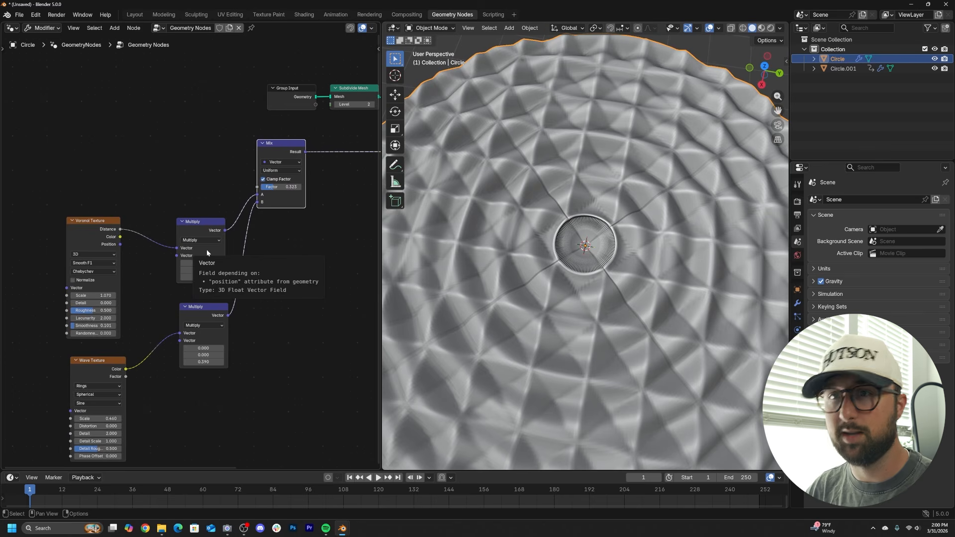
# - Tidy the node layout by shifting the Voronoi Texture, Wave Texture and Mix nodes slightly upward
pyautogui.moveTo(87, 228); pyautogui.dragTo(86, 198)
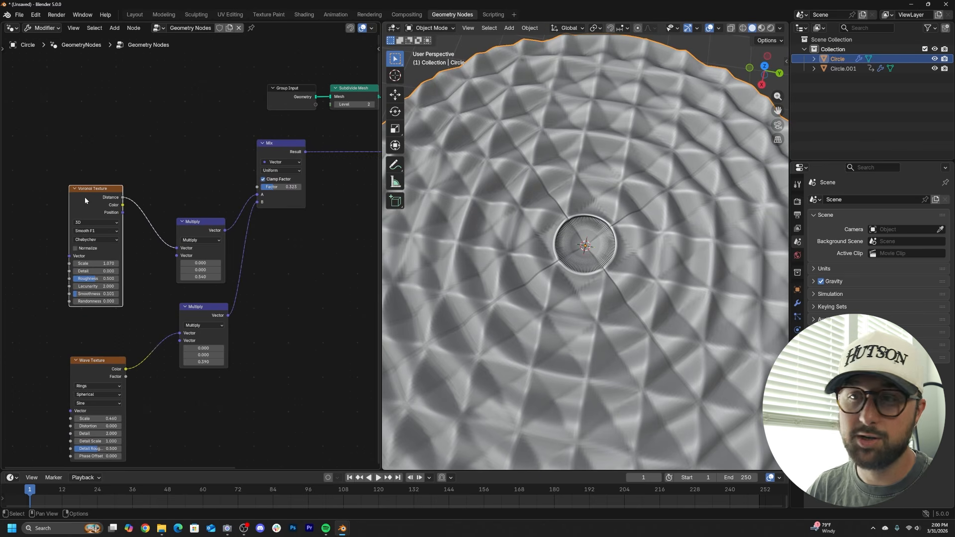
pyautogui.moveTo(92, 362); pyautogui.dragTo(96, 339)
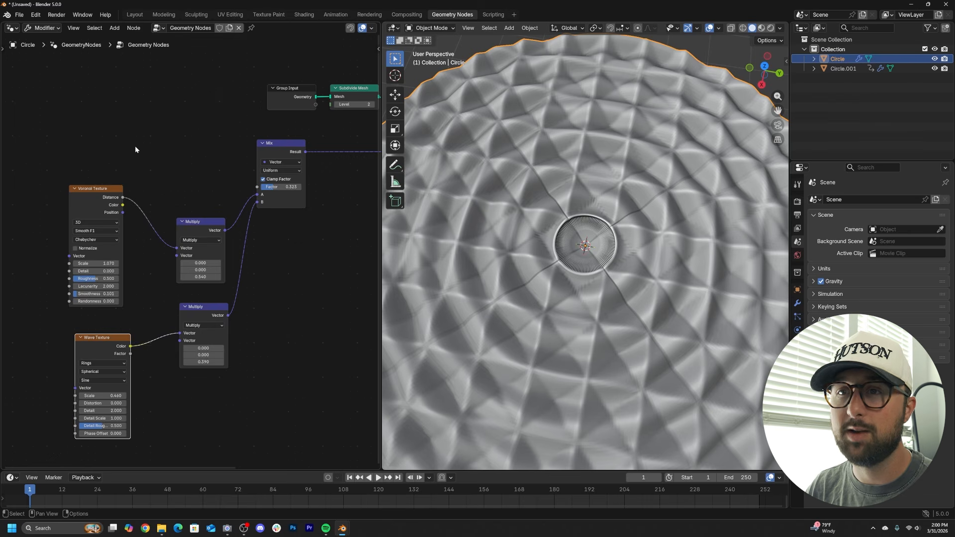
pyautogui.moveTo(97, 188); pyautogui.dragTo(100, 211)
pyautogui.moveTo(275, 144); pyautogui.dragTo(278, 134)
# - Add a Color Ramp node and connect its Color output to the Mix node's Factor
pyautogui.moveTo(239, 133); pyautogui.dragTo(246, 176, button='middle')
pyautogui.hotkey('shift', 'a')
pyautogui.click(245, 172)
pyautogui.write('col')
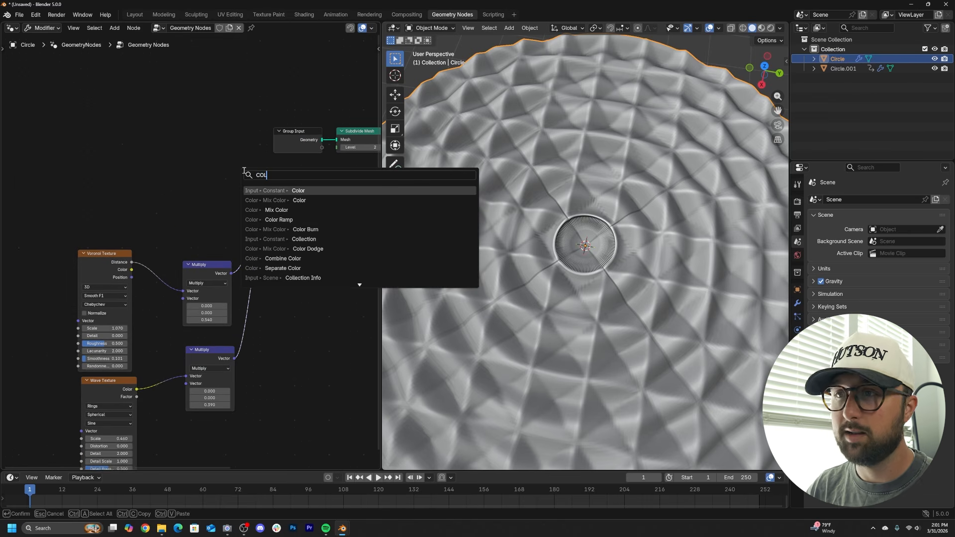
pyautogui.press('Down')
pyautogui.press('Down')
pyautogui.press('Down')
pyautogui.press('Return')
pyautogui.click(254, 189)
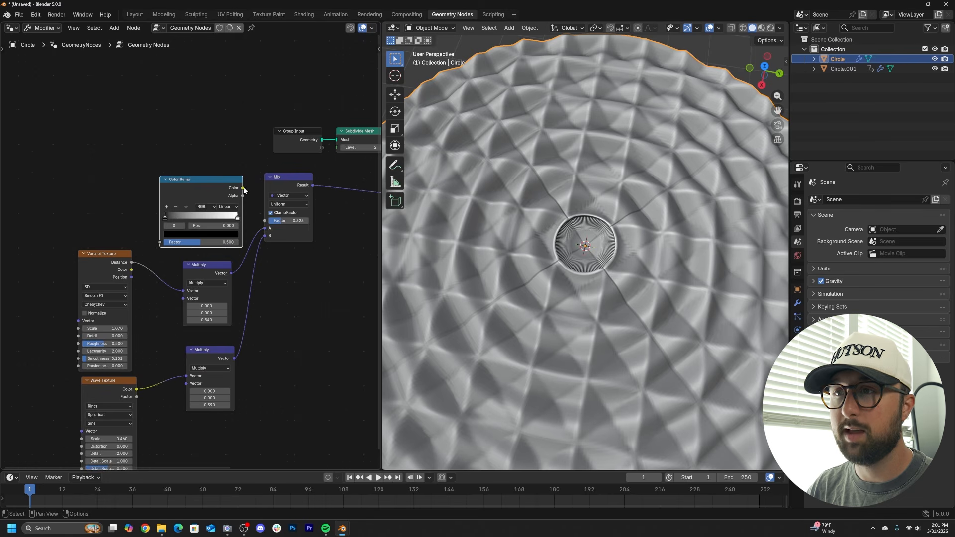
pyautogui.moveTo(243, 188); pyautogui.dragTo(262, 220)
# - Add a Noise Texture and connect its Factor output to the Color Ramp's Factor input
pyautogui.moveTo(150, 180); pyautogui.dragTo(197, 206, button='middle')
pyautogui.hotkey('shift', 'a')
pyautogui.click(196, 205)
pyautogui.write('NOI')
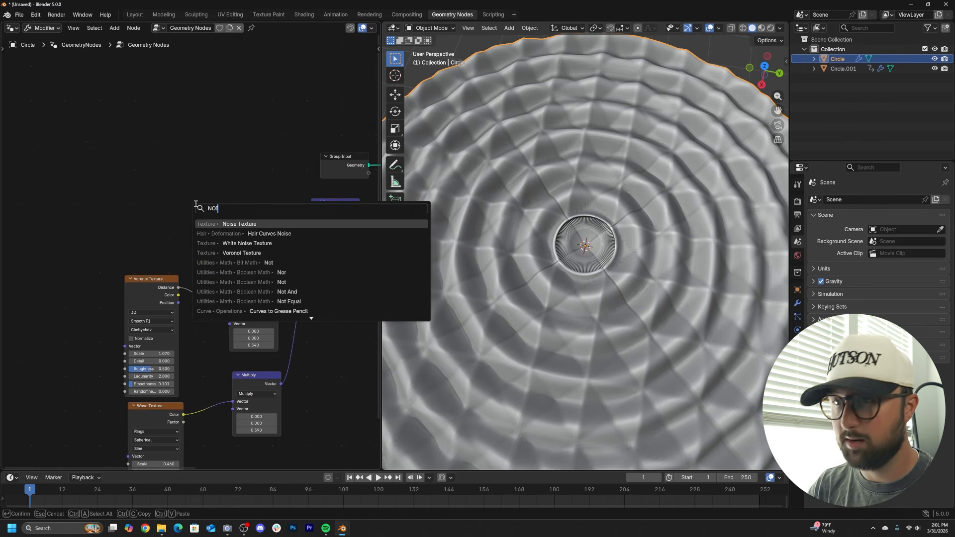
pyautogui.press('Return')
pyautogui.click(150, 182)
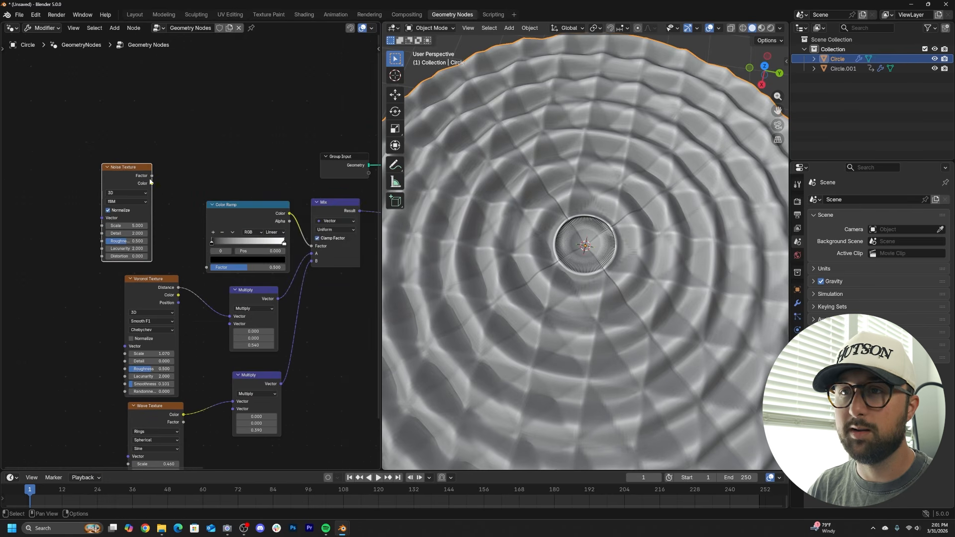
pyautogui.moveTo(211, 265); pyautogui.dragTo(214, 268)
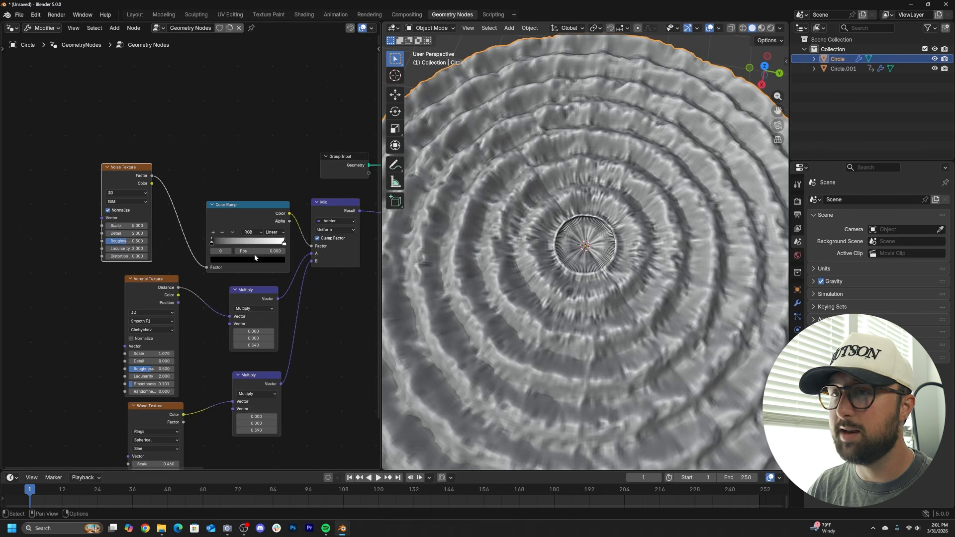
# - Set the noise scale to 1.940 and detail to 0.000, and bring the ramp stops close together with the black stop at about 0.51
pyautogui.scroll(3, 222, 240)
pyautogui.moveTo(75, 218); pyautogui.dragTo(53, 202)
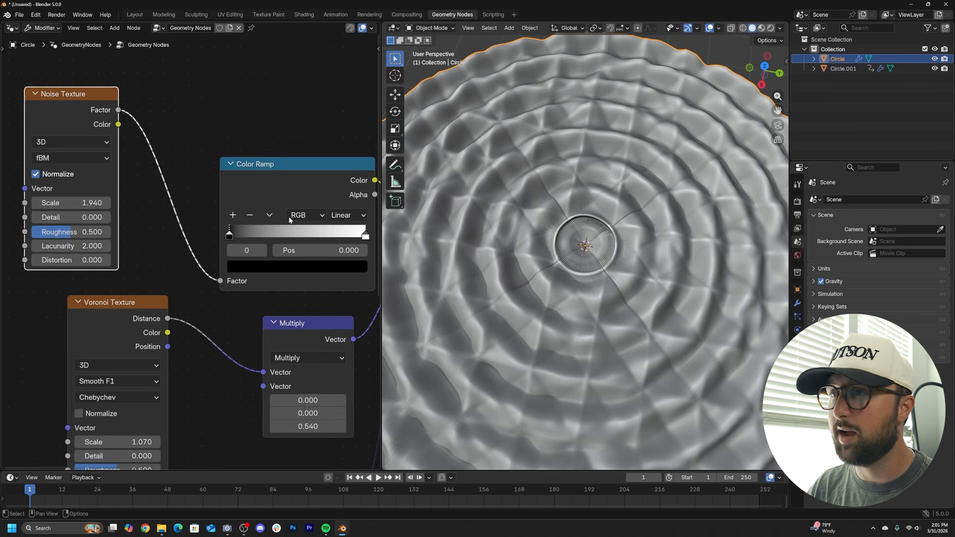
pyautogui.moveTo(289, 219); pyautogui.dragTo(218, 233, button='middle')
pyautogui.moveTo(168, 248); pyautogui.dragTo(229, 247)
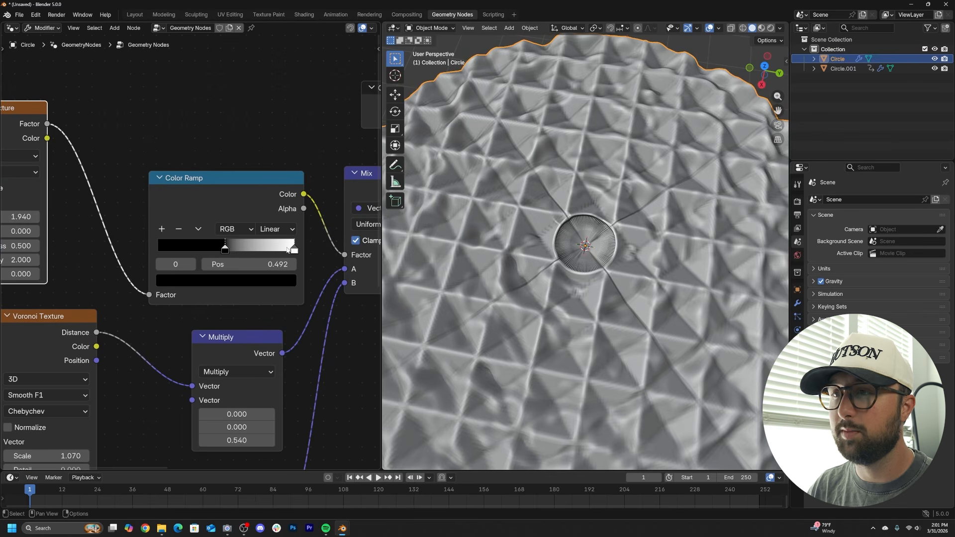
pyautogui.moveTo(288, 250); pyautogui.dragTo(229, 250)
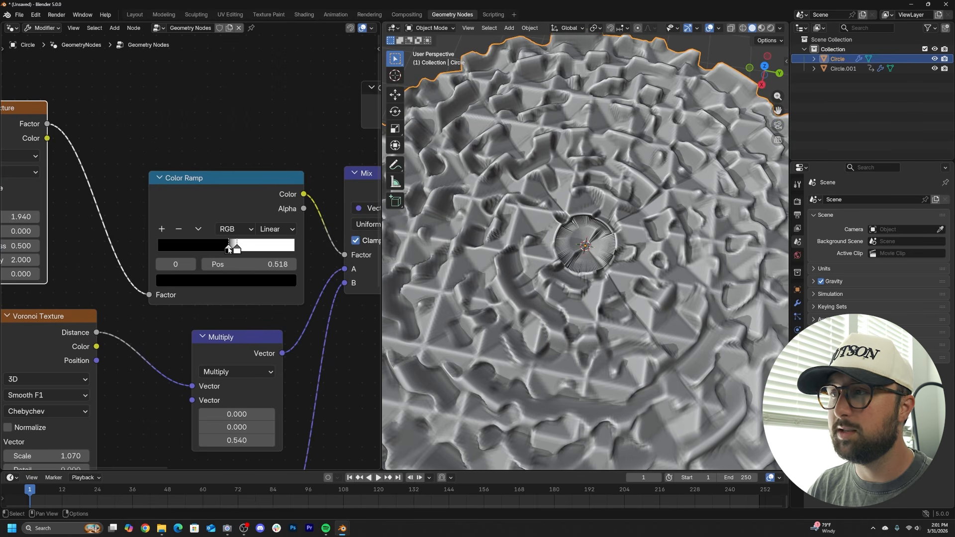
# - Lower the Noise Texture's scale to 0.370 and check the pattern across the whole disc
pyautogui.moveTo(179, 252); pyautogui.dragTo(285, 252, button='middle')
pyautogui.scroll(-1, 285, 251)
pyautogui.moveTo(136, 222); pyautogui.dragTo(58, 221)
pyautogui.scroll(-6, 586, 249)
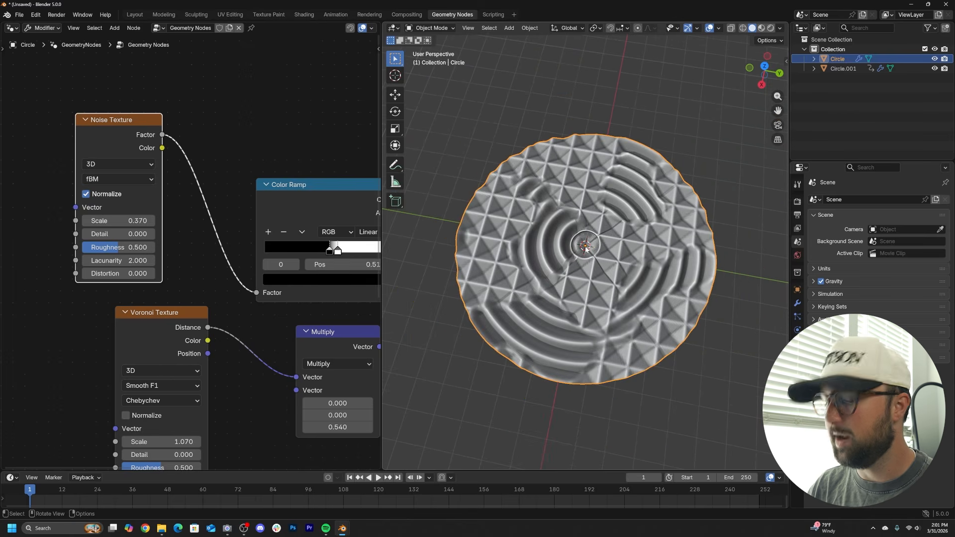
pyautogui.scroll(6, 586, 249)
pyautogui.scroll(-4, 501, 163)
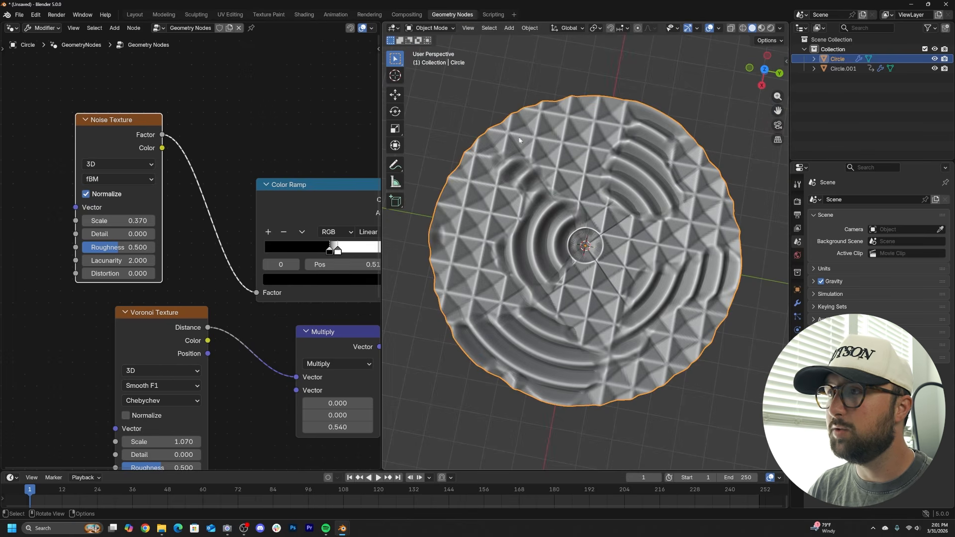
# - Switch the Noise Texture to 4D and set its W value to 3.220
pyautogui.click(106, 165)
pyautogui.click(109, 233)
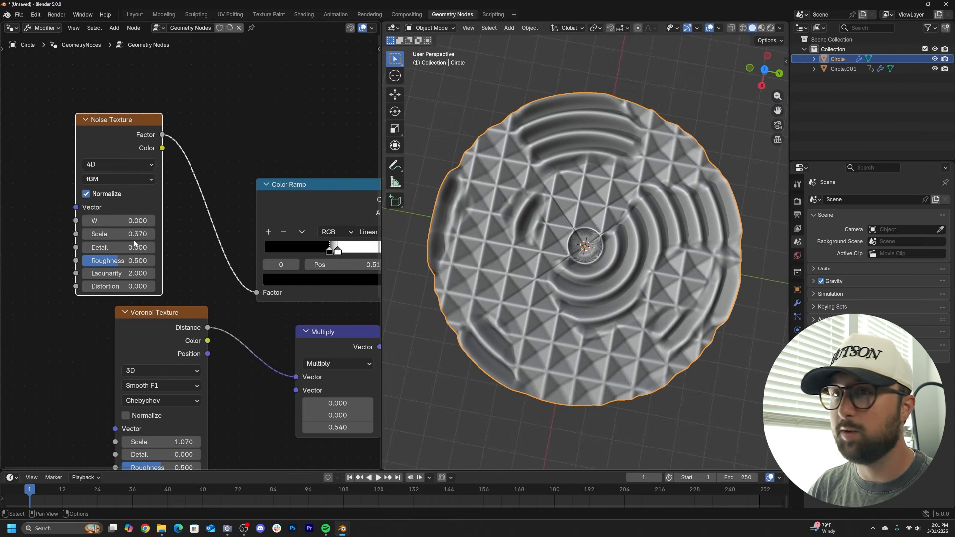
pyautogui.moveTo(109, 221)
pyautogui.mouseDown()
pyautogui.moveTo(169, 220)
pyautogui.moveTo(116, 224)
pyautogui.mouseUp()
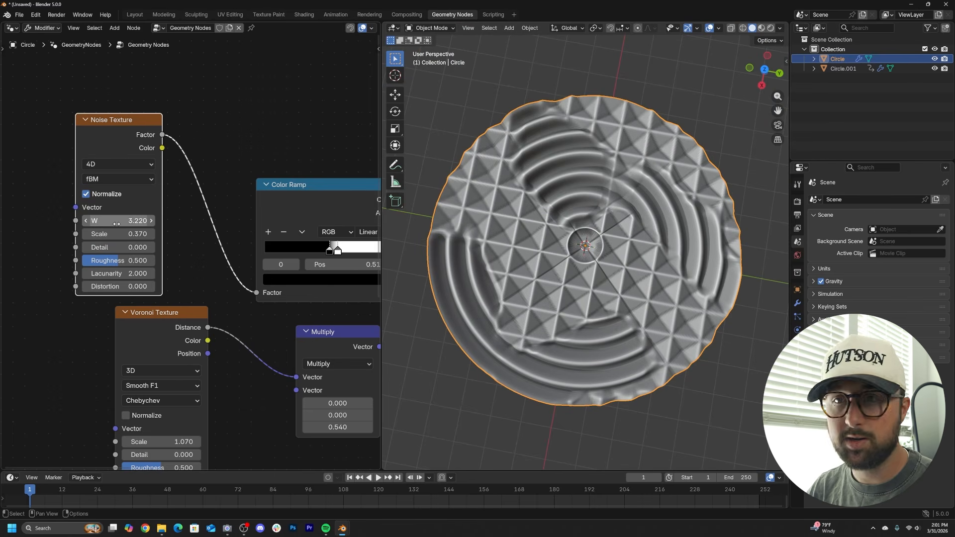
pyautogui.scroll(2, 559, 145)
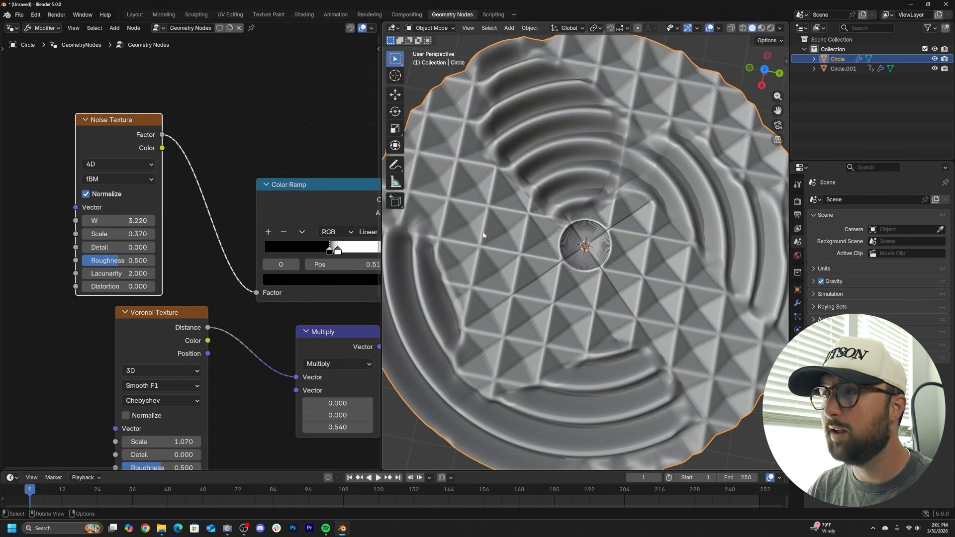
# - Soften the Color Ramp by spreading its stops, with the white one at 0.613, and set the noise scale to 0.590
pyautogui.moveTo(244, 264); pyautogui.dragTo(183, 270, button='middle')
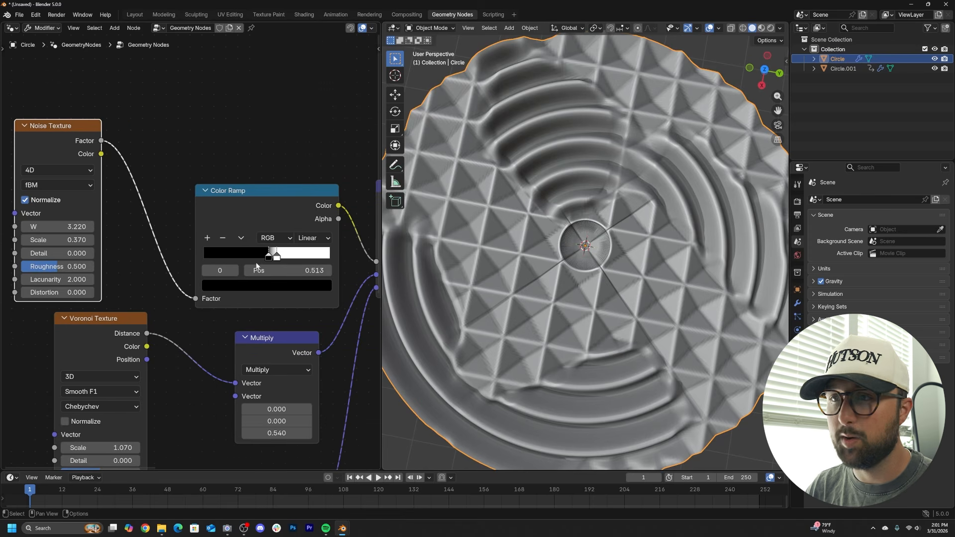
pyautogui.moveTo(272, 256); pyautogui.dragTo(281, 256)
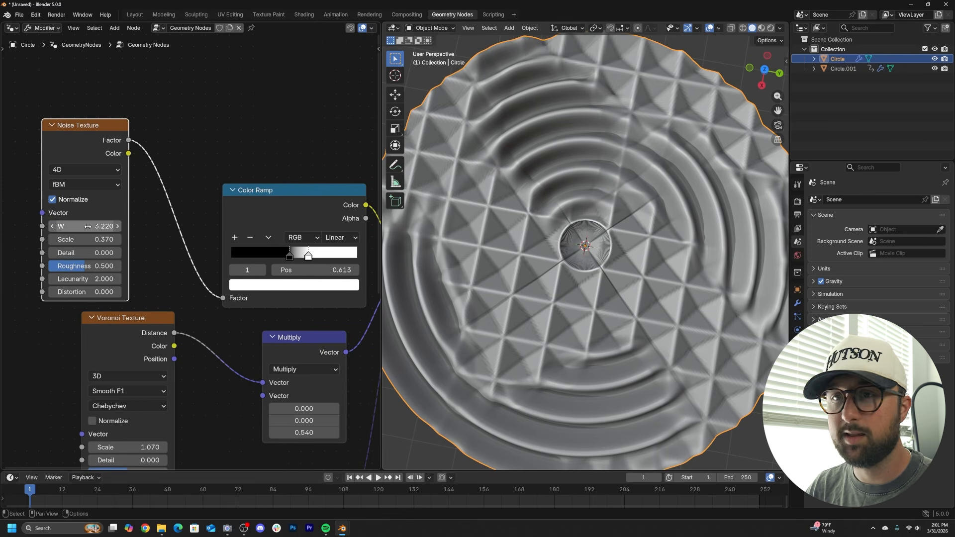
pyautogui.moveTo(87, 240); pyautogui.dragTo(125, 240)
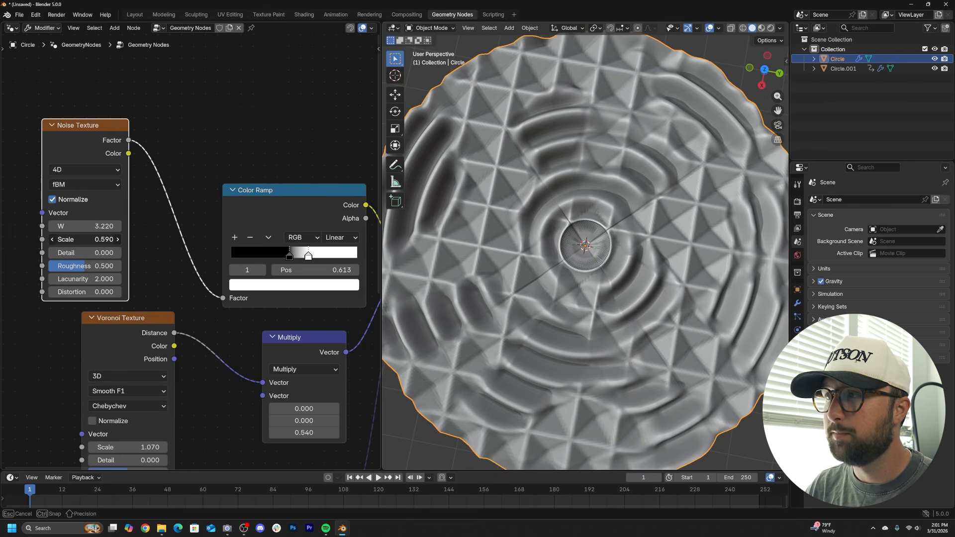
pyautogui.scroll(-3, 464, 294)
pyautogui.moveTo(464, 294); pyautogui.dragTo(478, 214, button='middle')
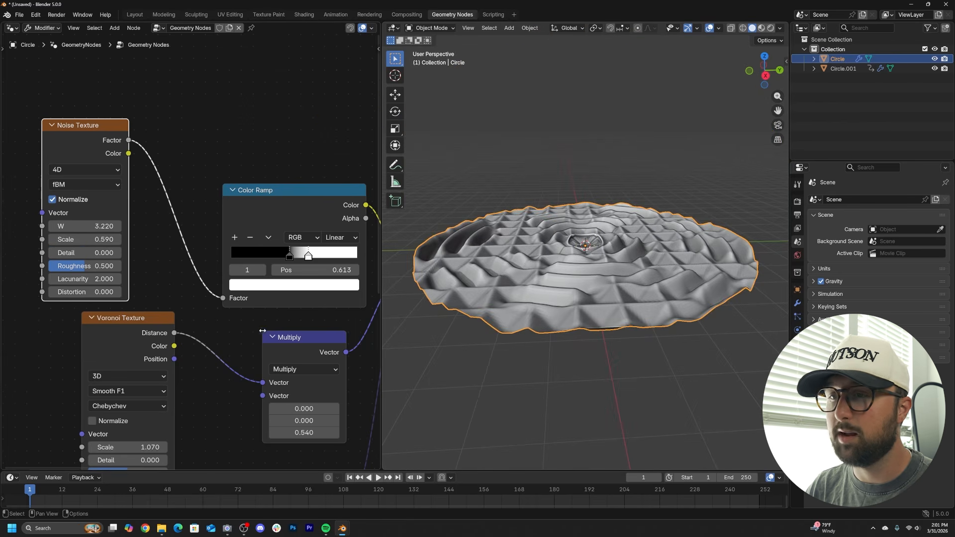
# - Move Group Input and Subdivide Mesh higher, and insert a duplicate of the Mix node between the existing Mix and Set Position
pyautogui.moveTo(262, 331); pyautogui.dragTo(208, 229, button='middle')
pyautogui.moveTo(254, 374); pyautogui.dragTo(215, 299, button='middle')
pyautogui.scroll(-5, 259, 223)
pyautogui.moveTo(285, 183); pyautogui.dragTo(138, 367, button='middle')
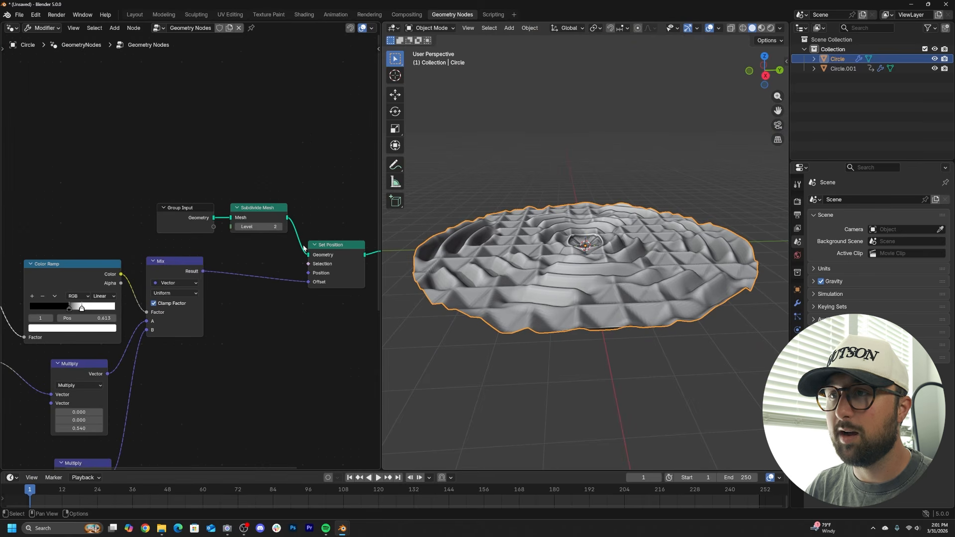
pyautogui.moveTo(248, 210); pyautogui.dragTo(265, 116)
pyautogui.moveTo(188, 214); pyautogui.dragTo(193, 115)
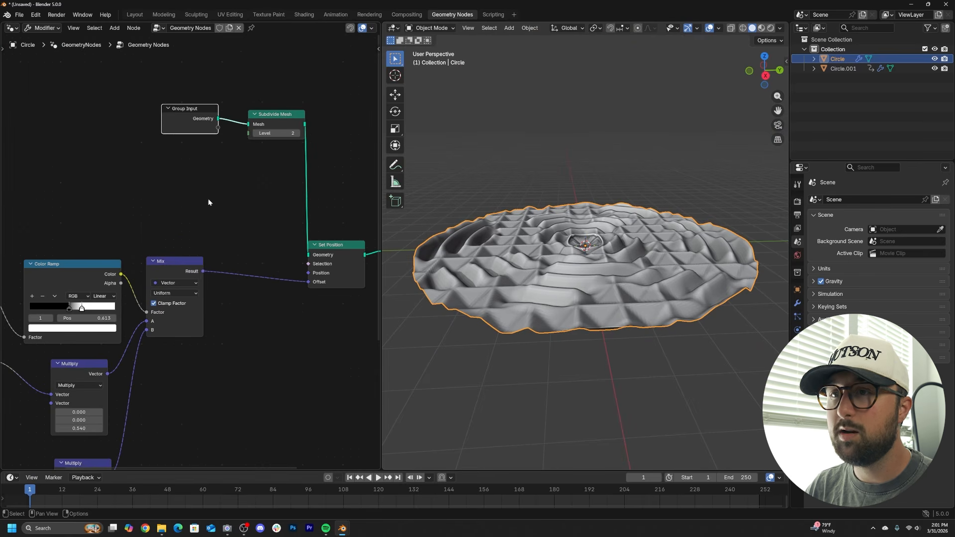
pyautogui.hotkey('shift', 'd')
pyautogui.click(252, 217)
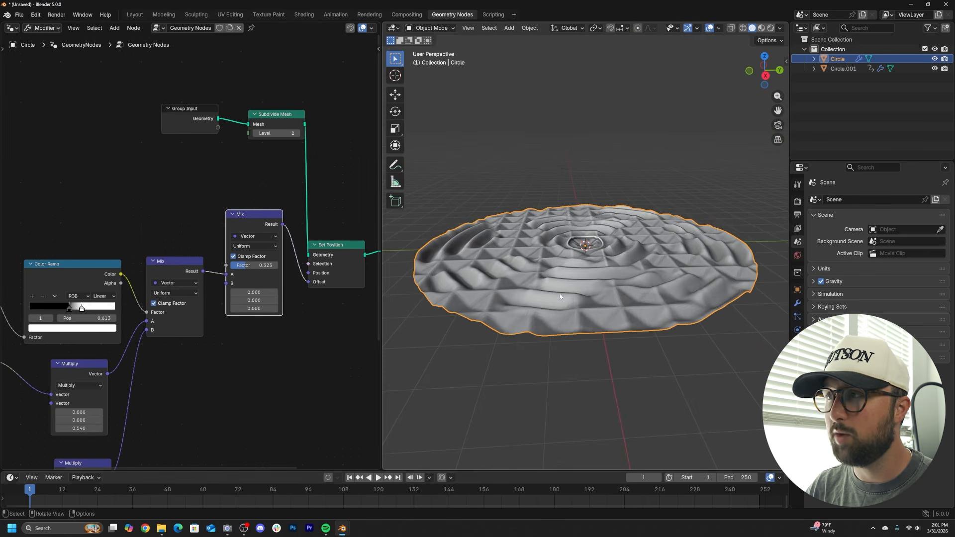
# - Test the duplicated Mix node's factor at 1.000, set it to 0.000 and move the node slightly higher
pyautogui.scroll(4, 560, 297)
pyautogui.moveTo(571, 326); pyautogui.dragTo(629, 227, button='middle')
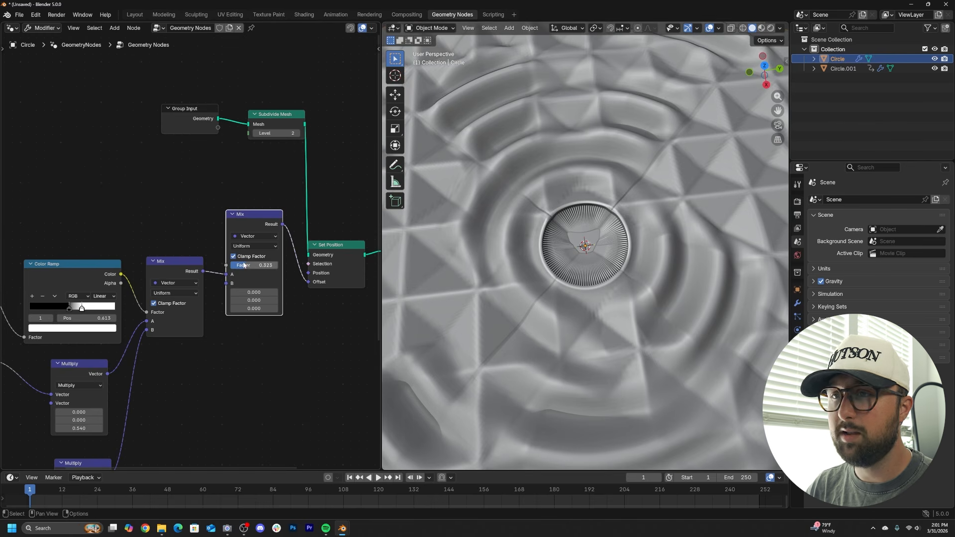
pyautogui.moveTo(243, 265); pyautogui.dragTo(276, 266)
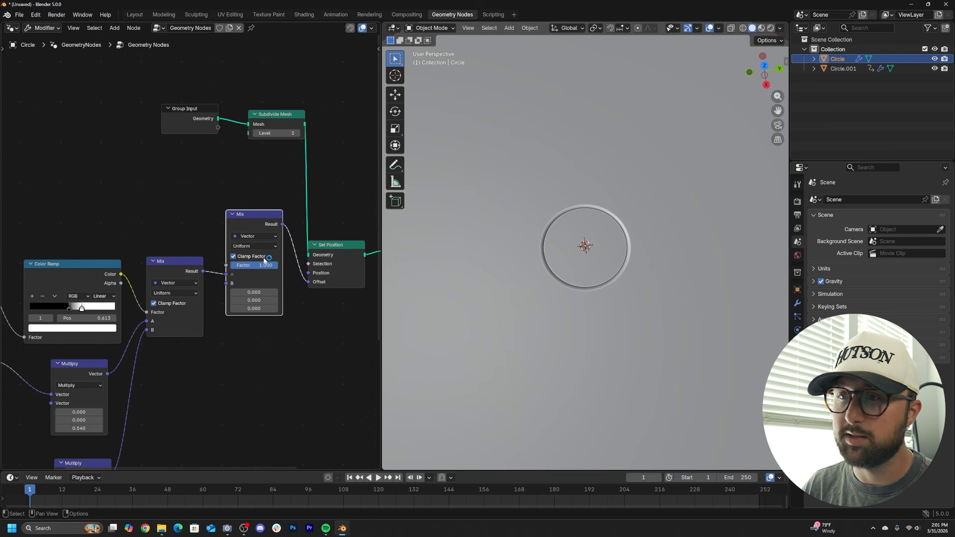
pyautogui.moveTo(265, 263); pyautogui.dragTo(230, 264)
pyautogui.moveTo(216, 293); pyautogui.dragTo(207, 359, button='middle')
pyautogui.moveTo(231, 287); pyautogui.dragTo(231, 246)
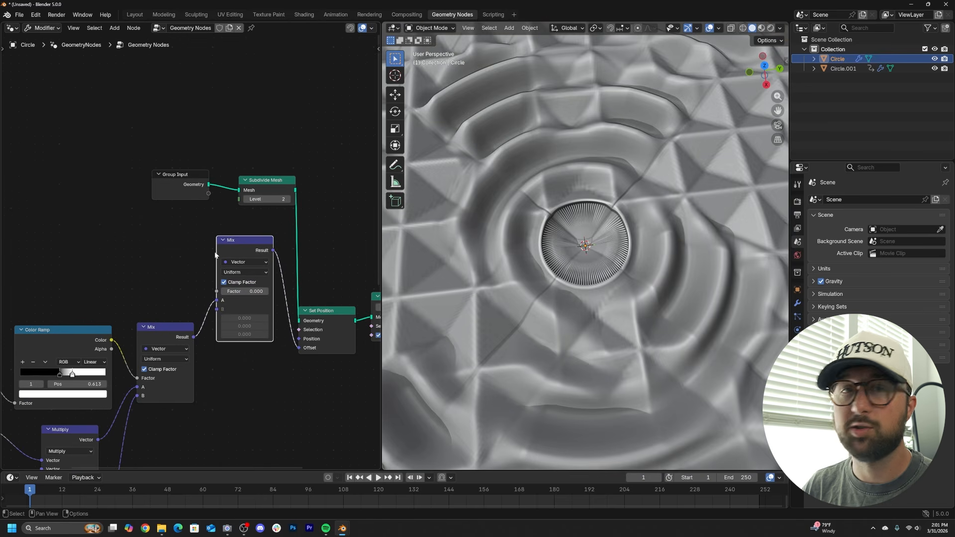
# - Add a second Color Ramp and connect its Color output to the duplicated Mix node's Factor
pyautogui.hotkey('shift', 'a')
pyautogui.write('col')
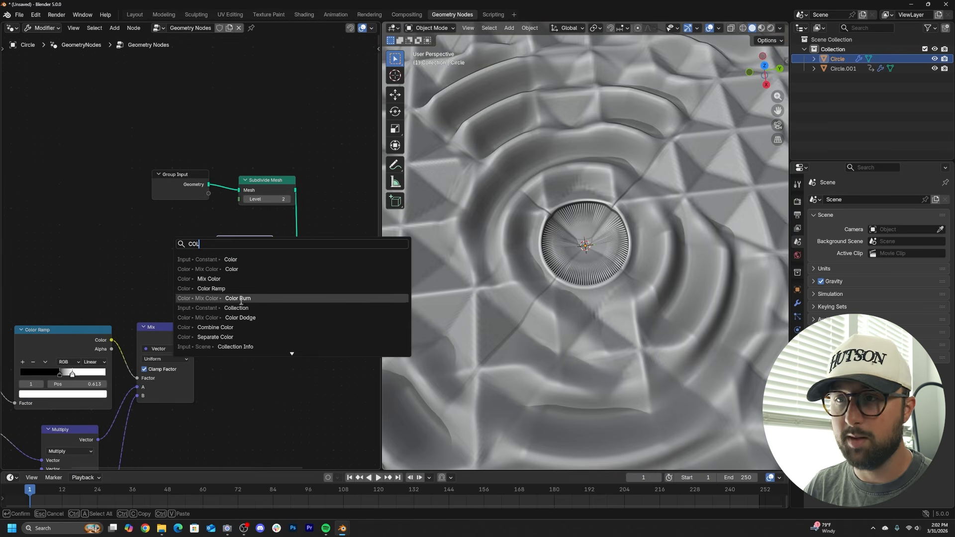
pyautogui.click(212, 289)
pyautogui.click(87, 225)
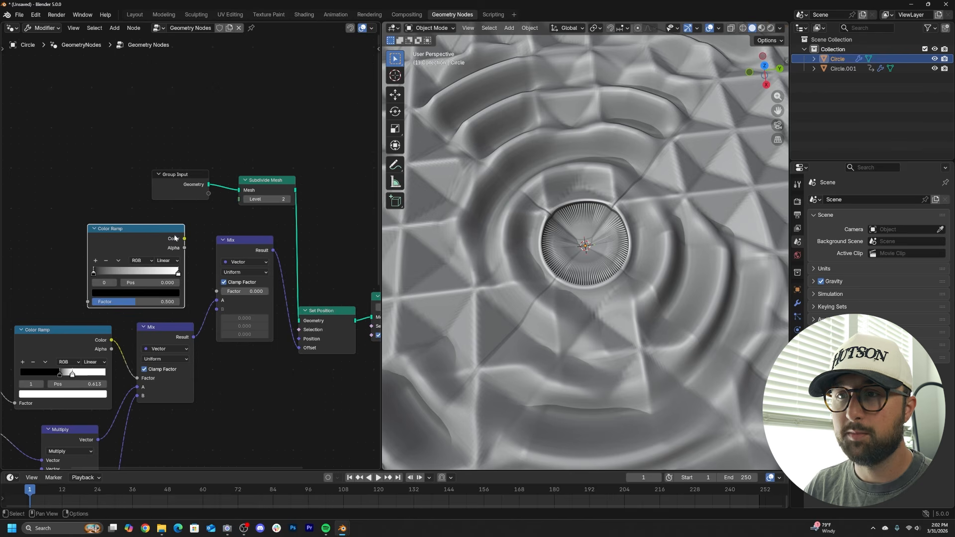
pyautogui.moveTo(212, 284); pyautogui.dragTo(217, 291)
# - Add a Gradient Texture set to Spherical and connect its Color output to the second Color Ramp's Factor
pyautogui.moveTo(18, 215); pyautogui.dragTo(126, 235, button='middle')
pyautogui.hotkey('shift', 'a')
pyautogui.click(125, 234)
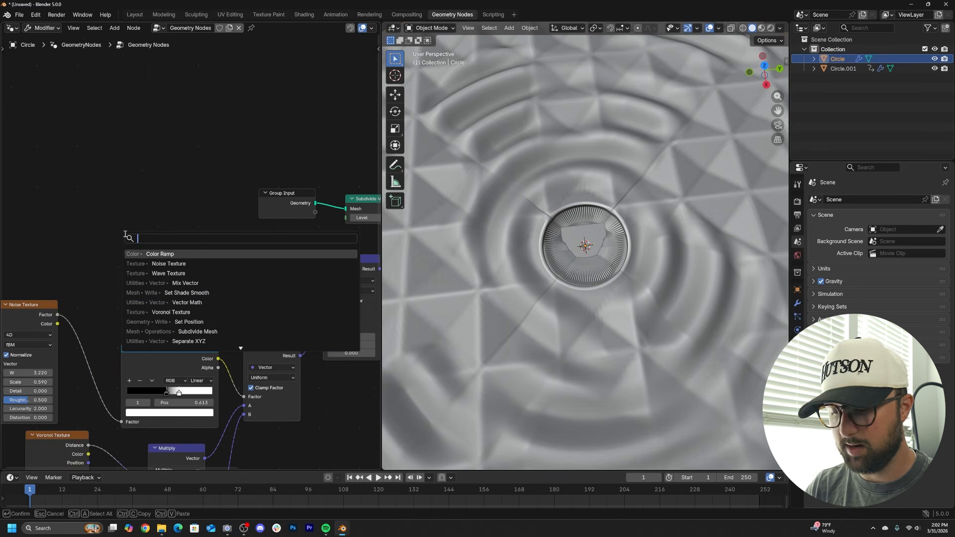
pyautogui.write('GRA')
pyautogui.click(181, 263)
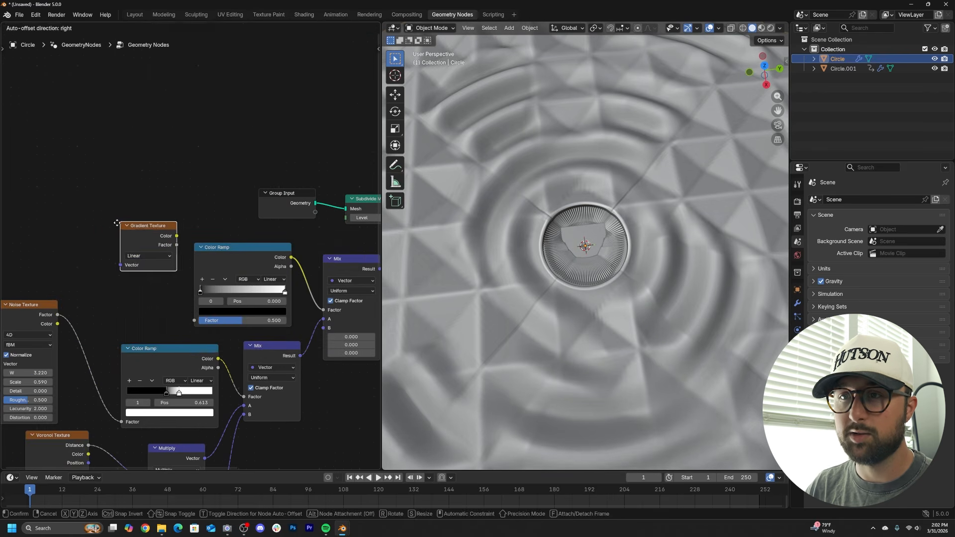
pyautogui.click(136, 256)
pyautogui.click(136, 255)
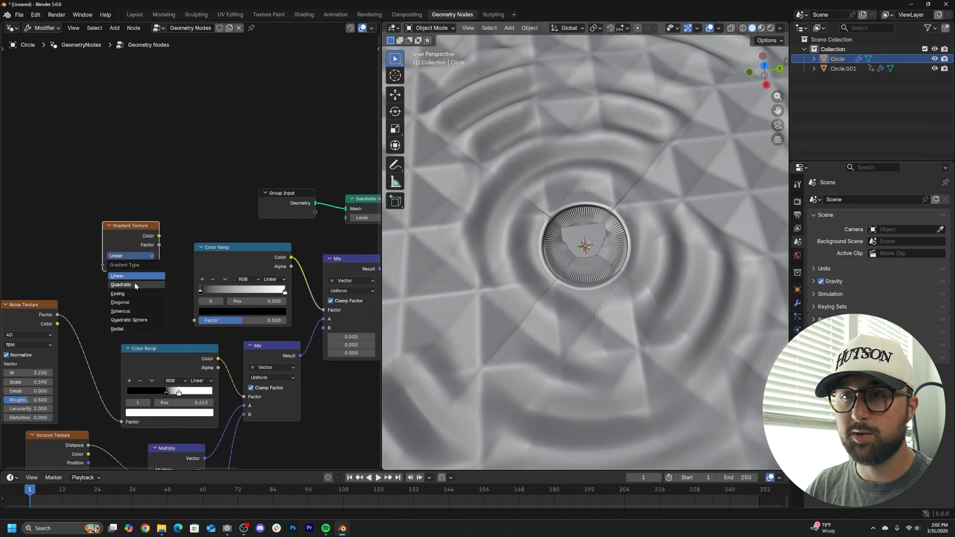
pyautogui.click(127, 312)
pyautogui.moveTo(188, 324); pyautogui.dragTo(193, 320)
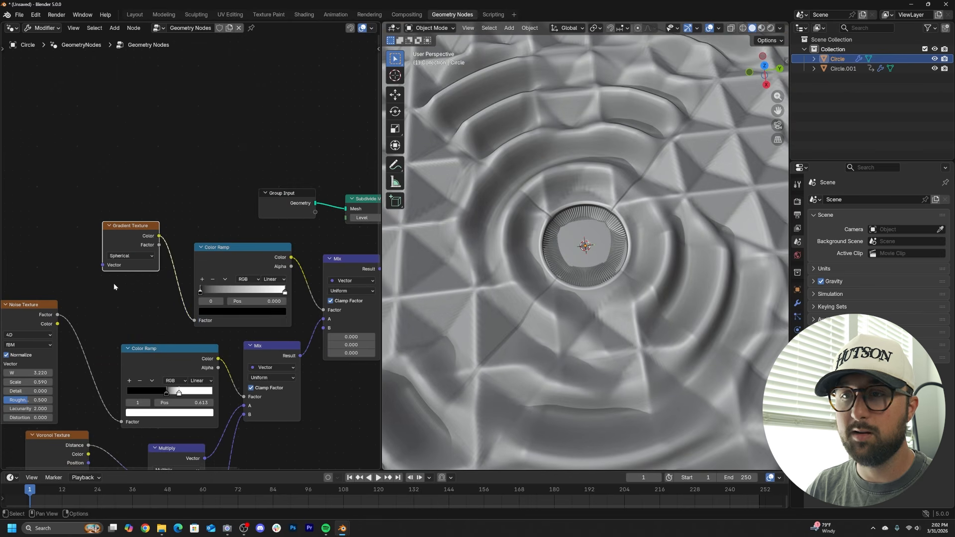
# - Narrow the gradient's Color Ramp by moving the black stop to 0.304 and the white stop close beside it
pyautogui.moveTo(141, 222); pyautogui.dragTo(241, 242, button='middle')
pyautogui.moveTo(307, 298); pyautogui.dragTo(174, 327, button='middle')
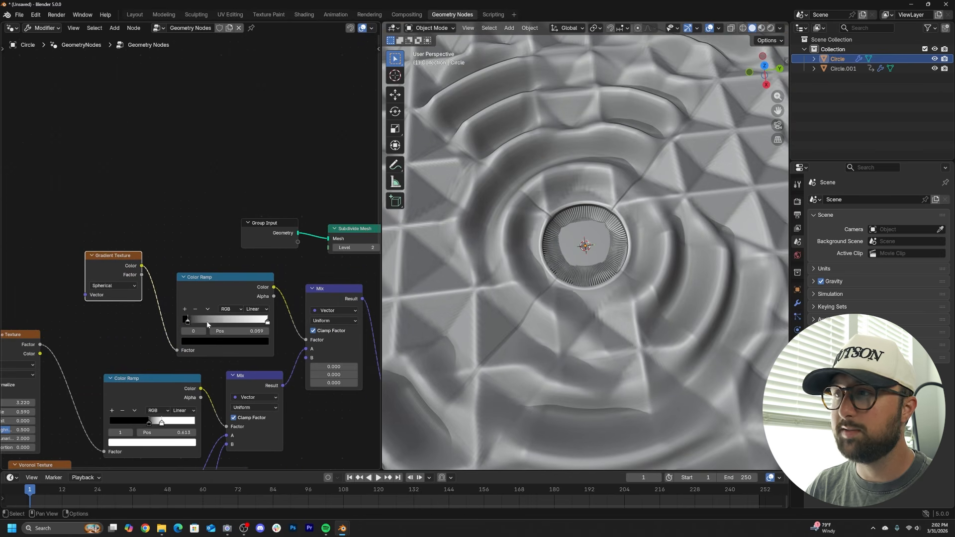
pyautogui.moveTo(207, 323)
pyautogui.mouseDown()
pyautogui.moveTo(195, 322)
pyautogui.moveTo(208, 322)
pyautogui.mouseUp()
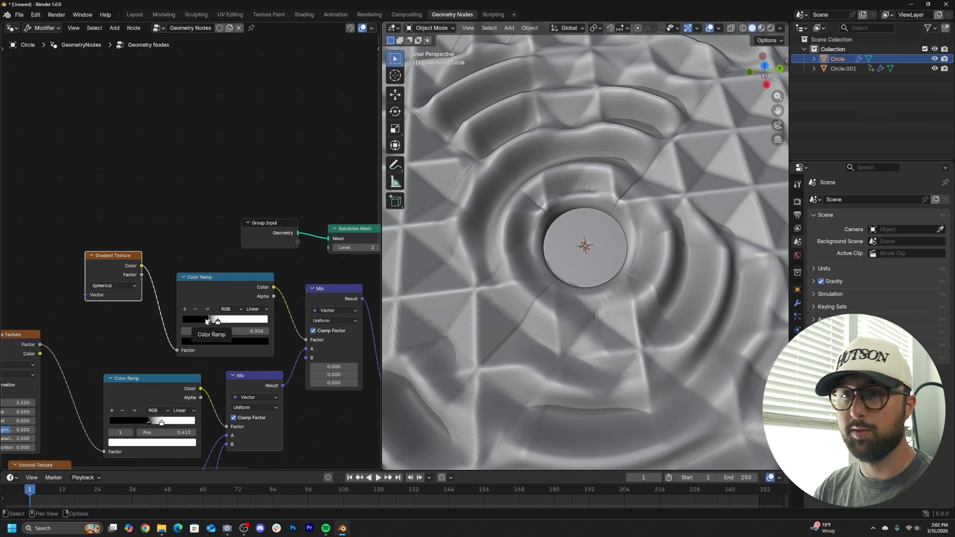
# - Add a Vector Math node beside the Gradient Texture and set its operation to Multiply
pyautogui.moveTo(82, 234); pyautogui.dragTo(146, 245, button='middle')
pyautogui.hotkey('shift', 'a')
pyautogui.click(143, 237)
pyautogui.write('VE')
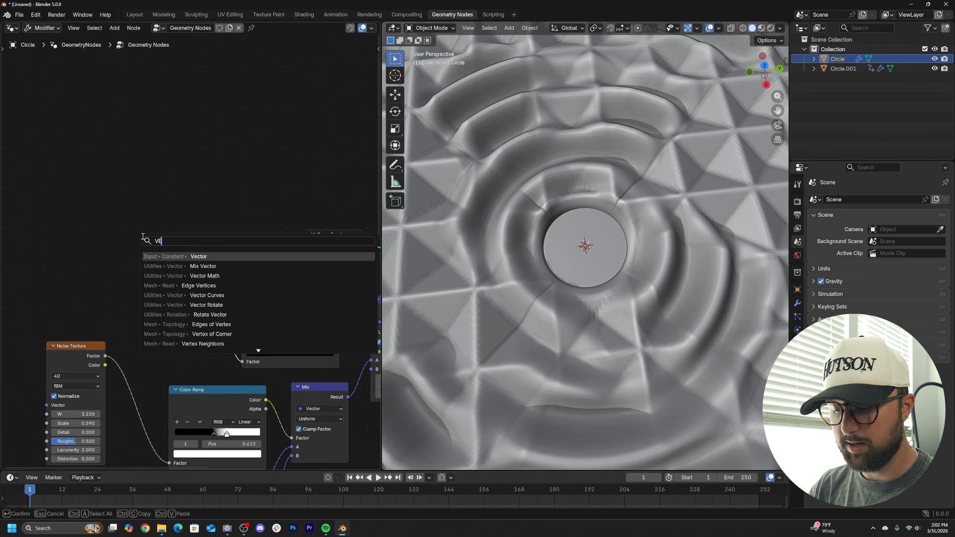
pyautogui.write('C')
pyautogui.press('Down')
pyautogui.press('Down')
pyautogui.press('Return')
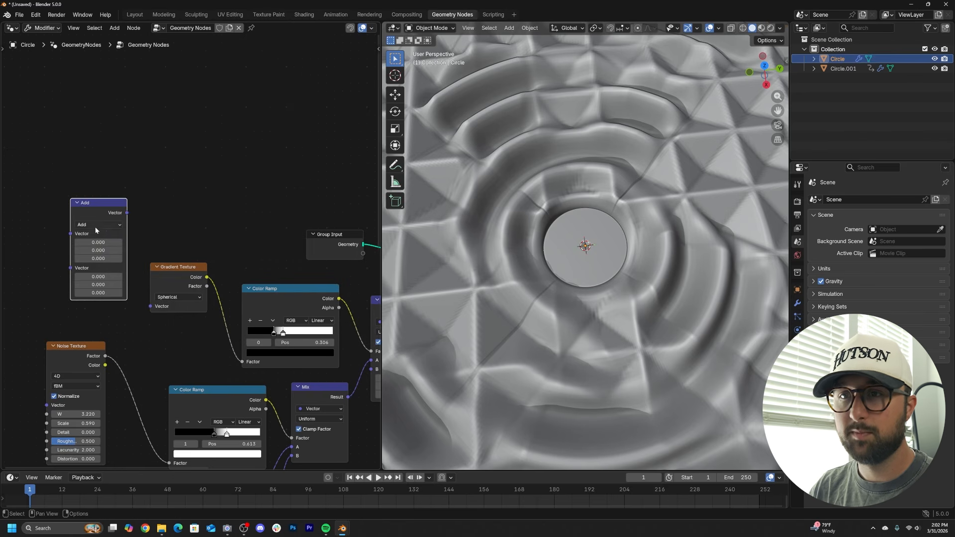
pyautogui.click(104, 227)
pyautogui.click(104, 227)
pyautogui.click(87, 262)
# - Add a Position node and connect it through the Multiply node to the Gradient Texture's Vector input
pyautogui.moveTo(10, 220); pyautogui.dragTo(125, 259, button='middle')
pyautogui.hotkey('shift', 'a')
pyautogui.write('POS')
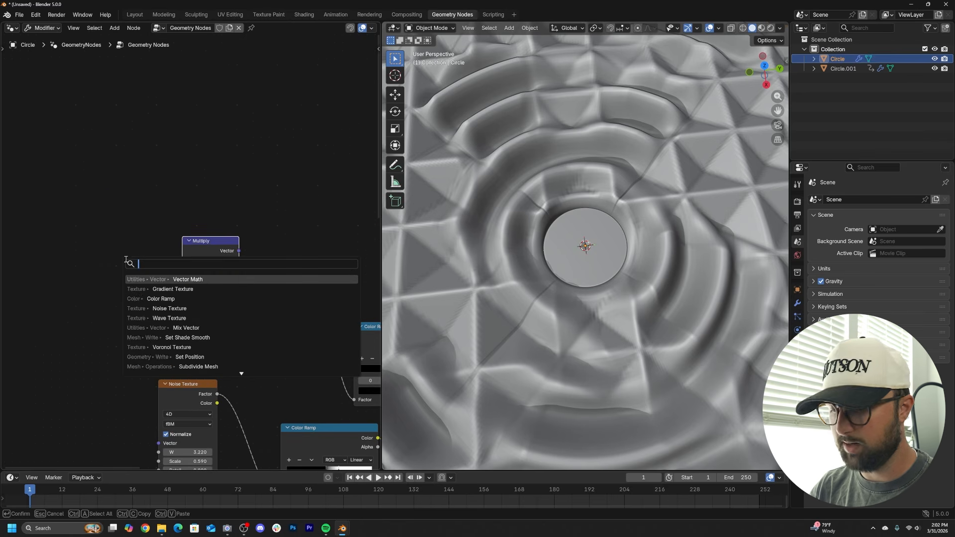
pyautogui.press('Return')
pyautogui.click(142, 282)
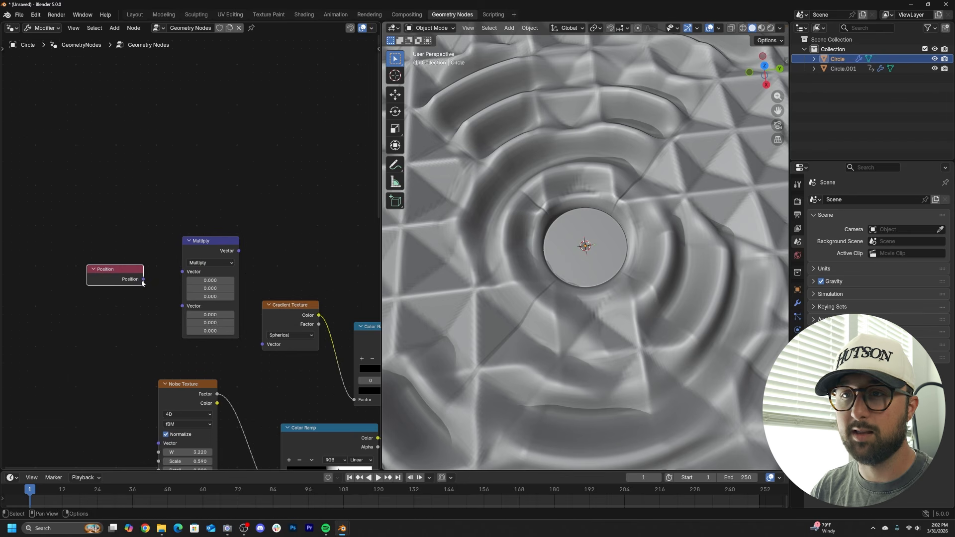
pyautogui.moveTo(177, 270); pyautogui.dragTo(183, 272)
pyautogui.moveTo(206, 246); pyautogui.dragTo(192, 249)
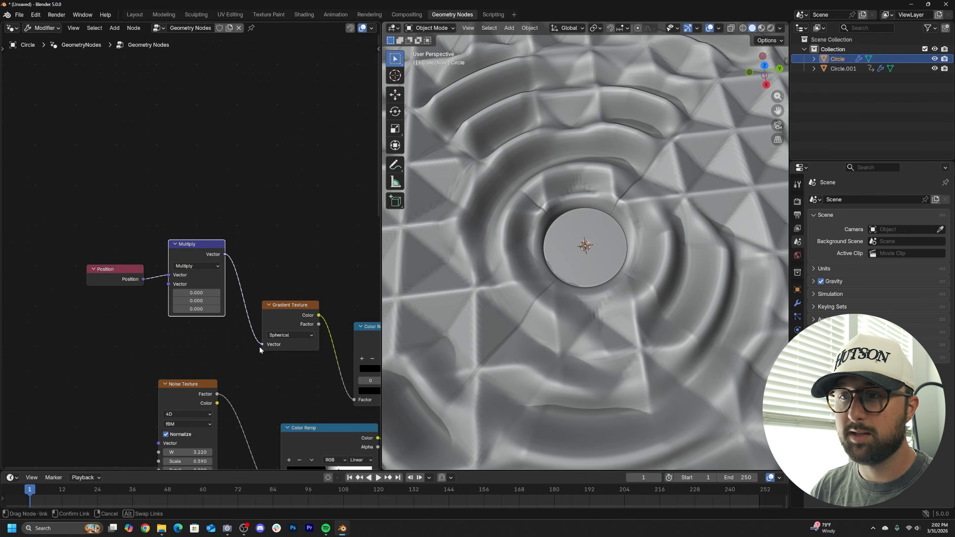
pyautogui.moveTo(260, 350); pyautogui.dragTo(262, 345)
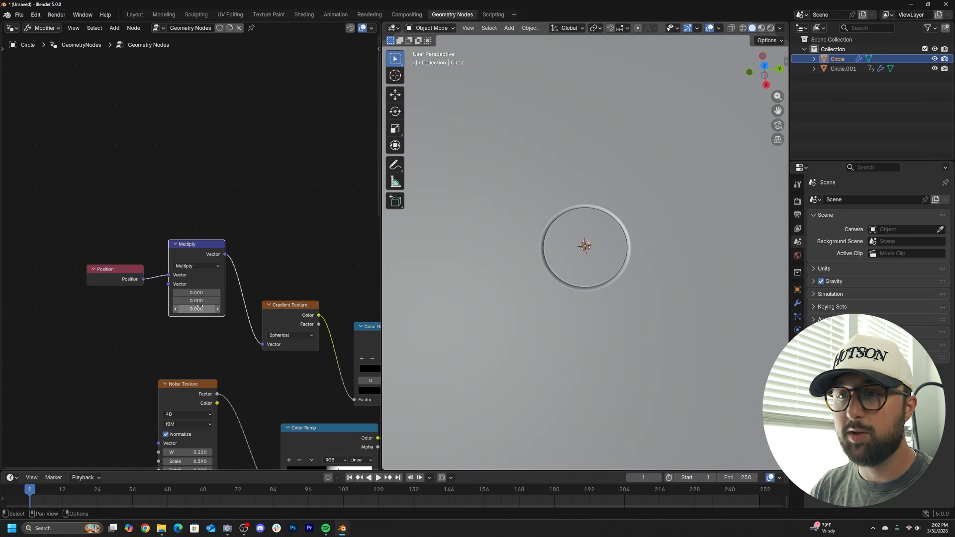
# - Set the Multiply node's X and Y to 0.830 and move the gradient Color Ramp's black stop to 0.344
pyautogui.moveTo(203, 293); pyautogui.dragTo(294, 300)
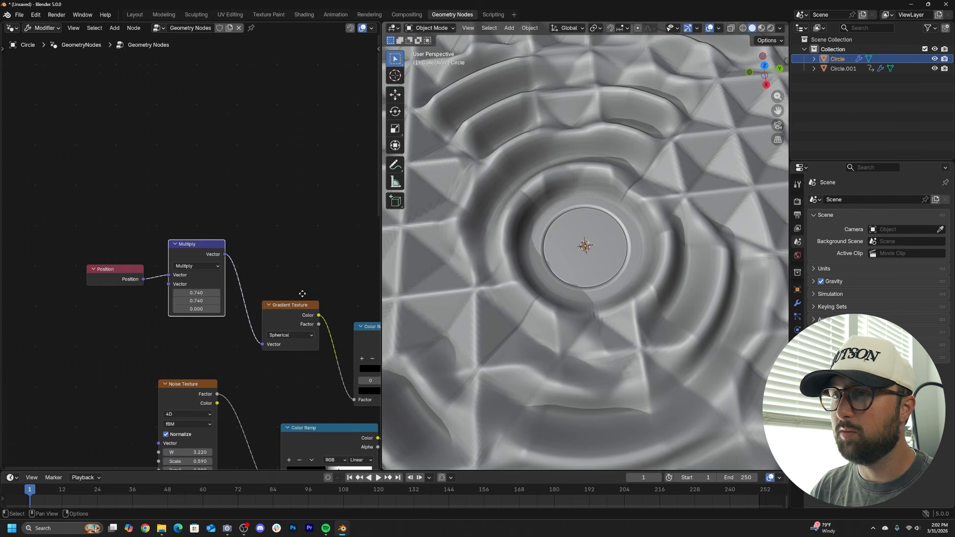
pyautogui.moveTo(302, 294); pyautogui.dragTo(119, 300, button='middle')
pyautogui.scroll(5, 202, 364)
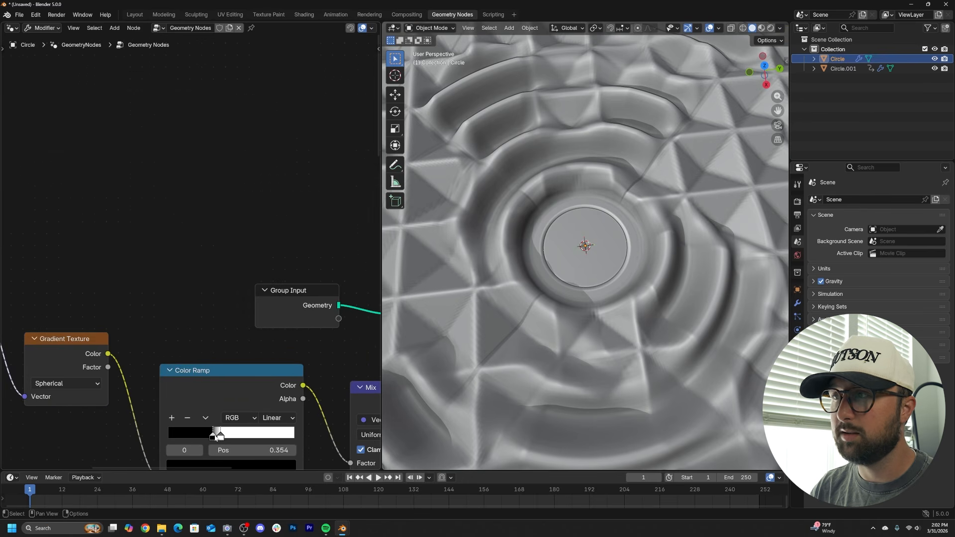
pyautogui.moveTo(165, 401); pyautogui.dragTo(217, 339, button='middle')
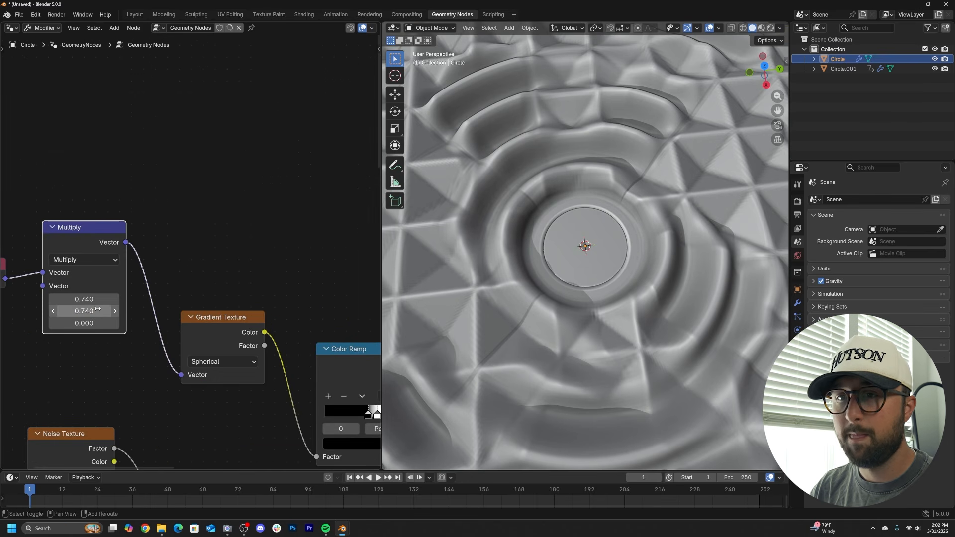
pyautogui.moveTo(98, 309)
pyautogui.mouseDown()
pyautogui.moveTo(97, 299)
pyautogui.moveTo(108, 299)
pyautogui.mouseUp()
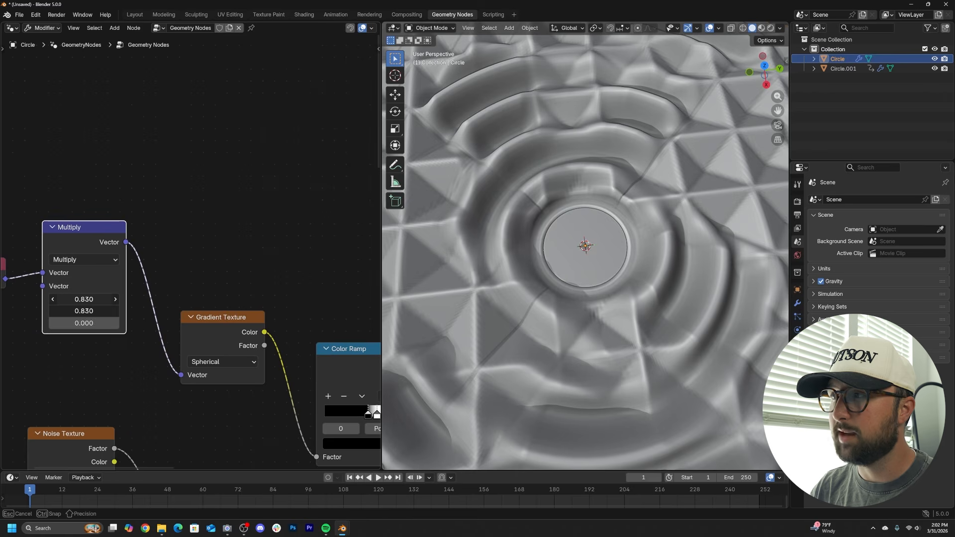
# - Add a camera to the scene from the top view and look through it
pyautogui.scroll(-6, 501, 314)
pyautogui.moveTo(592, 344)
pyautogui.mouseDown(button='middle')
pyautogui.moveTo(593, 294)
pyautogui.moveTo(587, 344)
pyautogui.mouseUp(button='middle')
pyautogui.scroll(5, 592, 294)
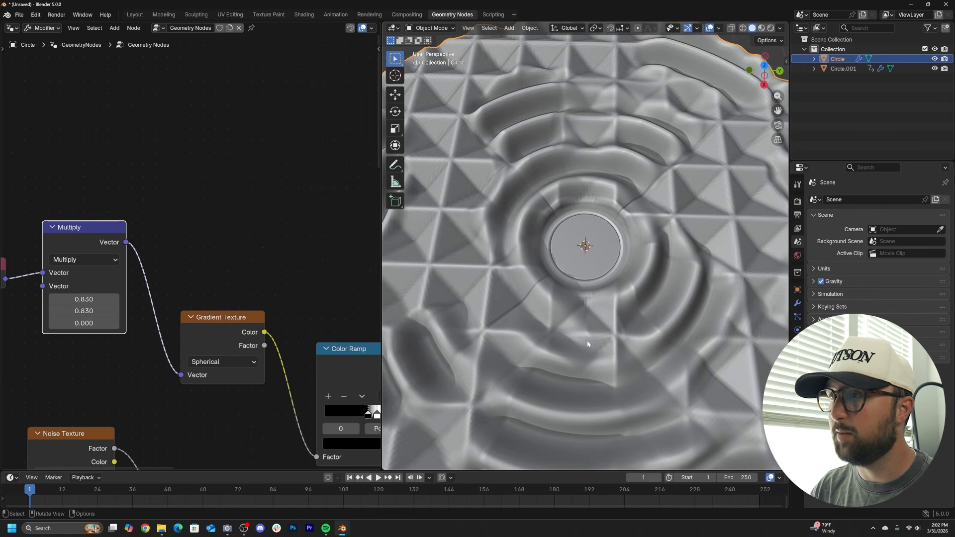
pyautogui.scroll(-6, 587, 344)
pyautogui.press('`')
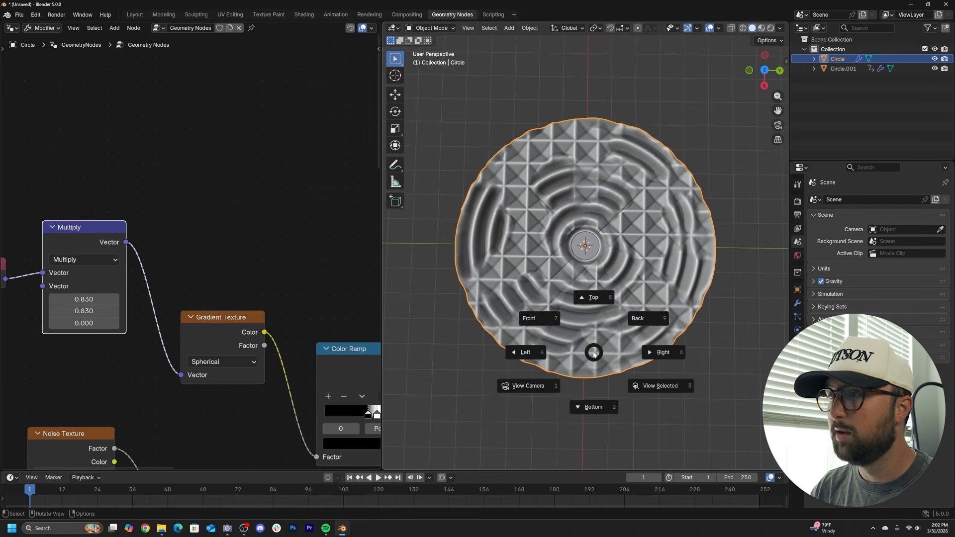
pyautogui.click(593, 299)
pyautogui.hotkey('shift', 'a')
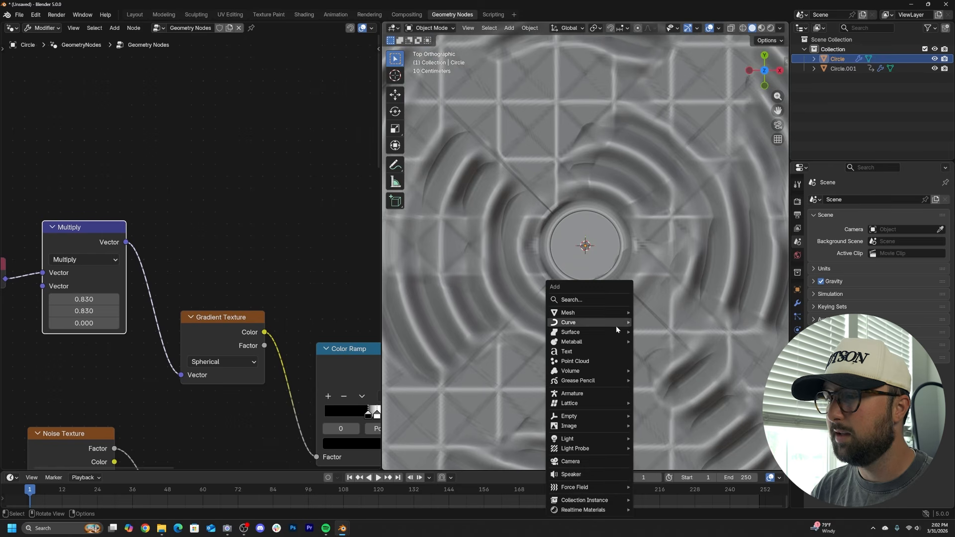
pyautogui.click(601, 462)
pyautogui.press('KP_0')
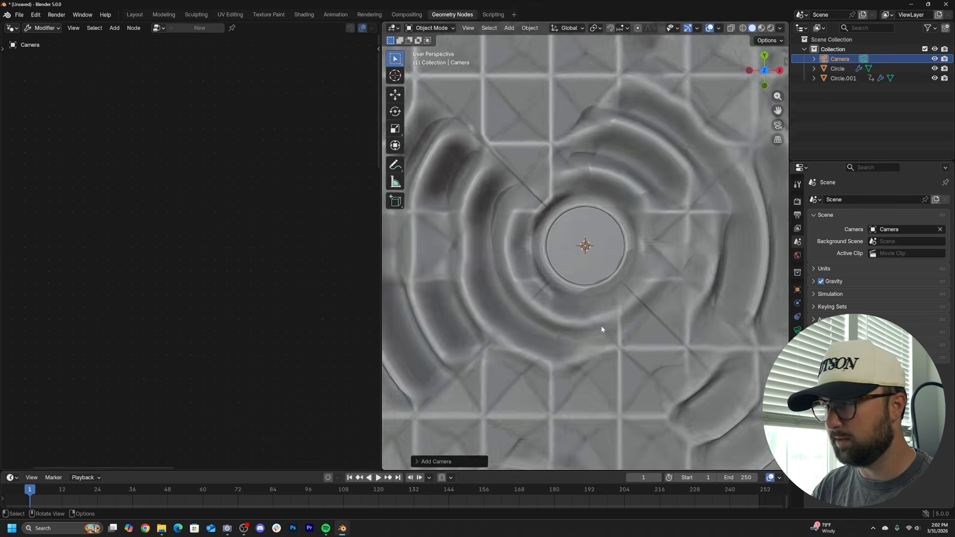
# - Raise the camera along its local Z axis in two moves to frame more of the disc
pyautogui.press('g')
pyautogui.press('z')
pyautogui.press('z')
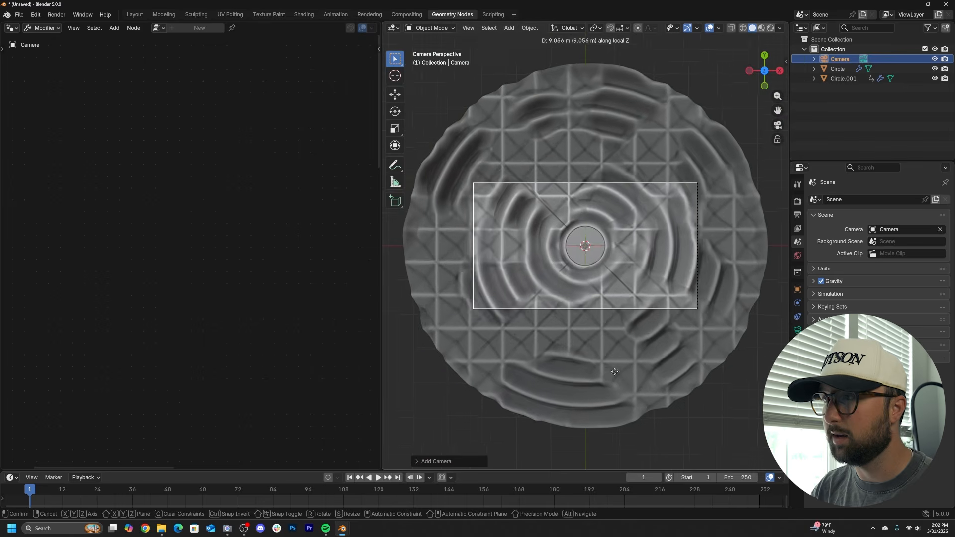
pyautogui.click(616, 366)
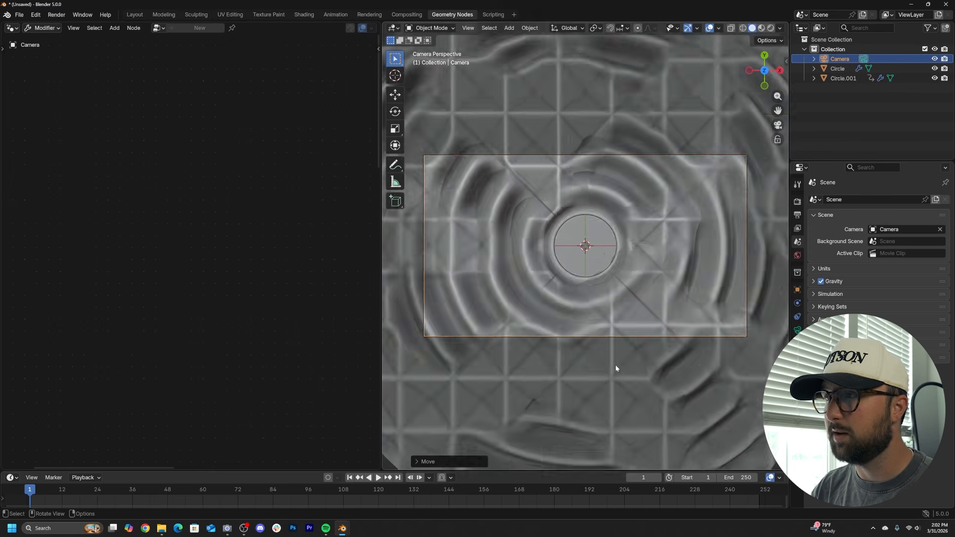
pyautogui.press('g')
pyautogui.press('z')
pyautogui.press('z')
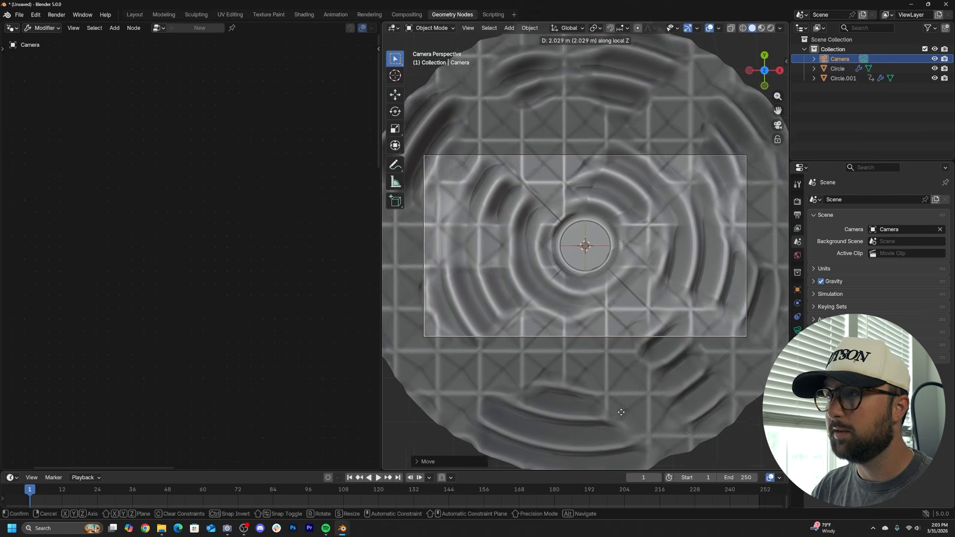
pyautogui.click(622, 418)
# - Examine the mesh around the disc's centre in Edit Mode and the overall camera framing
pyautogui.scroll(5, 649, 190)
pyautogui.click(650, 187)
pyautogui.press('Tab')
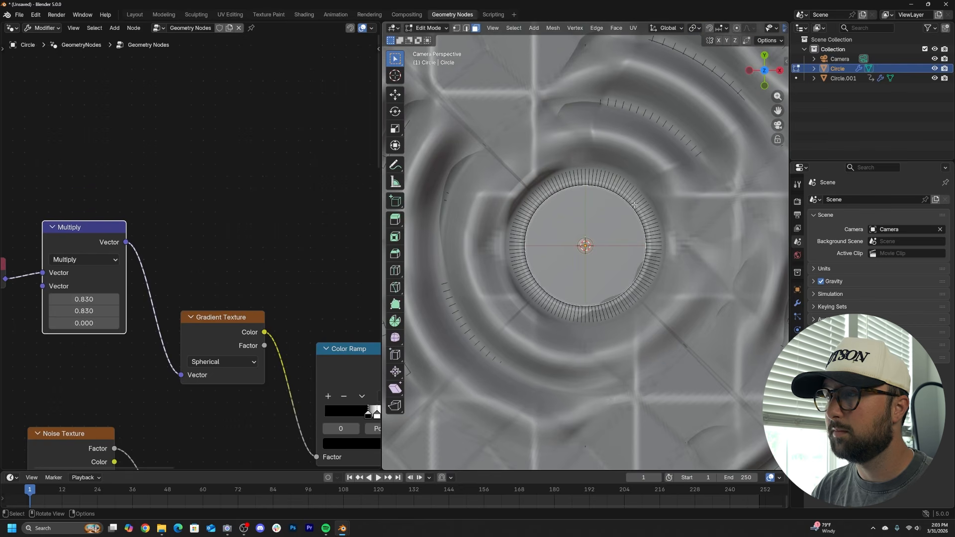
pyautogui.press('Tab')
pyautogui.scroll(-6, 634, 247)
pyautogui.scroll(3, 629, 249)
pyautogui.scroll(-3, 633, 251)
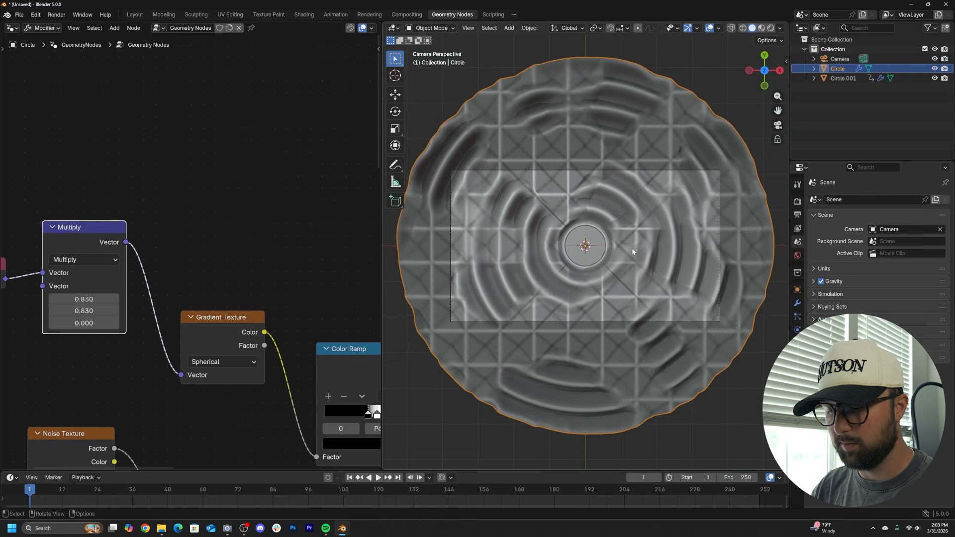
pyautogui.scroll(2, 633, 251)
pyautogui.scroll(-2, 633, 252)
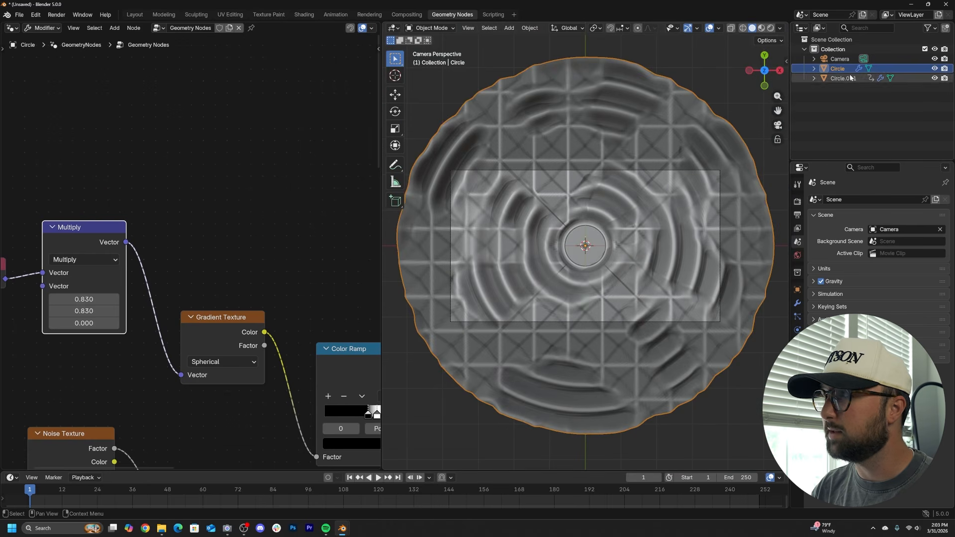
# - Move the camera about 2.35 m closer to the disc along its local Z axis
pyautogui.click(840, 58)
pyautogui.press('g')
pyautogui.press('z')
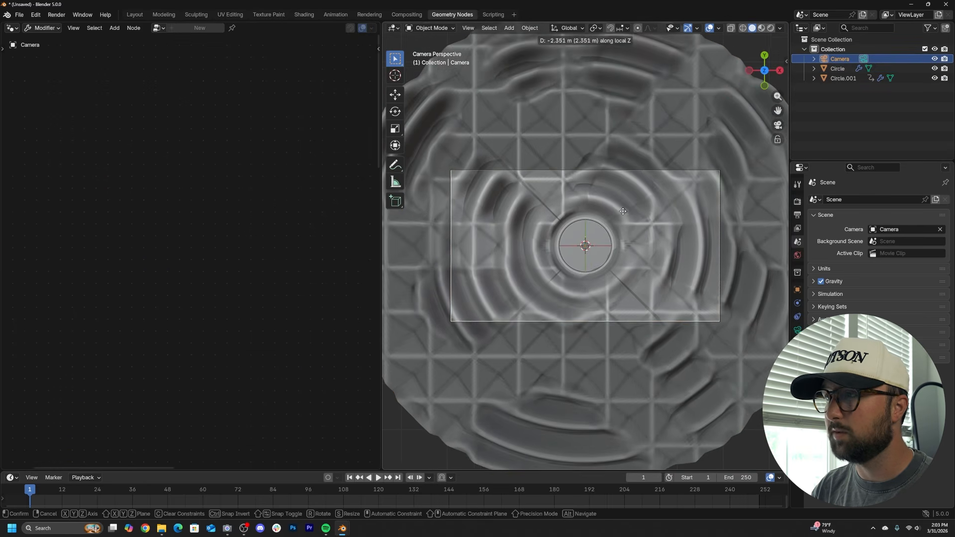
pyautogui.click(618, 262)
# - On the large disc, set the Noise Texture's scale to 1.000 and move its Color Ramp's white stop to 0.575
pyautogui.click(617, 262)
pyautogui.scroll(3, 618, 262)
pyautogui.scroll(-1, 618, 267)
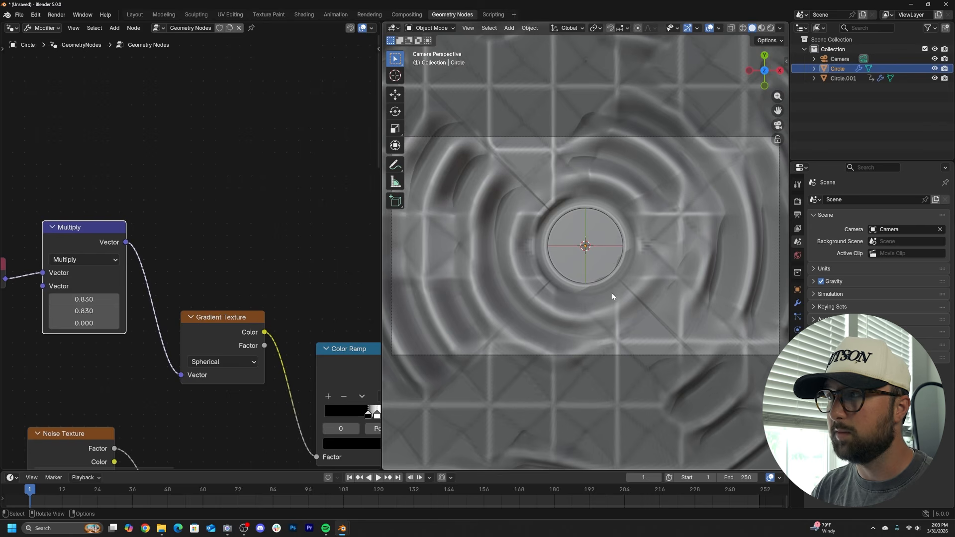
pyautogui.scroll(-1, 213, 335)
pyautogui.moveTo(214, 335); pyautogui.dragTo(151, 107, button='middle')
pyautogui.scroll(-1, 262, 178)
pyautogui.scroll(1, 201, 171)
pyautogui.moveTo(151, 108); pyautogui.dragTo(192, 108)
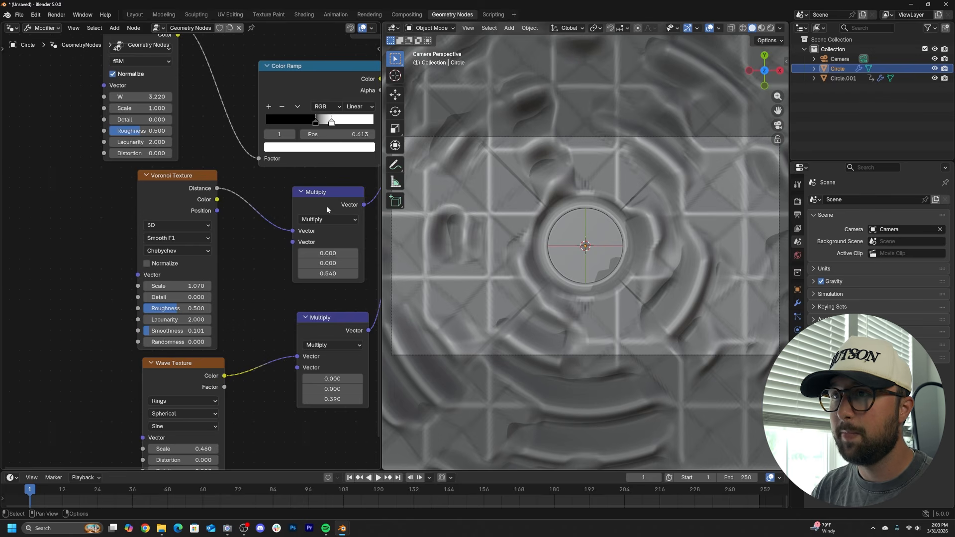
pyautogui.moveTo(330, 149); pyautogui.dragTo(322, 152, button='middle')
pyautogui.moveTo(300, 128); pyautogui.dragTo(320, 124)
# - Set the Voronoi Texture's scale to 1.840 and the Wave Texture's scale to 0.930
pyautogui.moveTo(209, 332); pyautogui.dragTo(231, 283, button='middle')
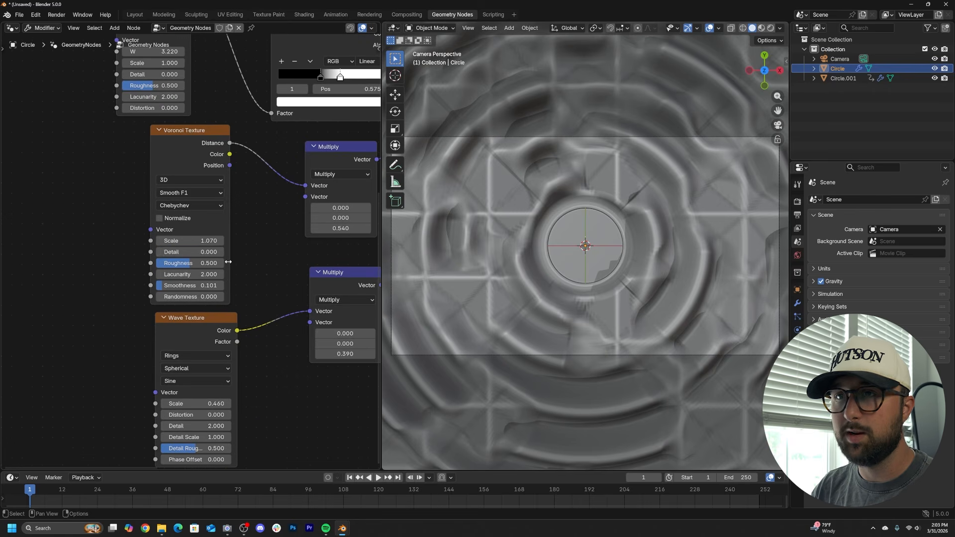
pyautogui.moveTo(195, 241); pyautogui.dragTo(231, 241)
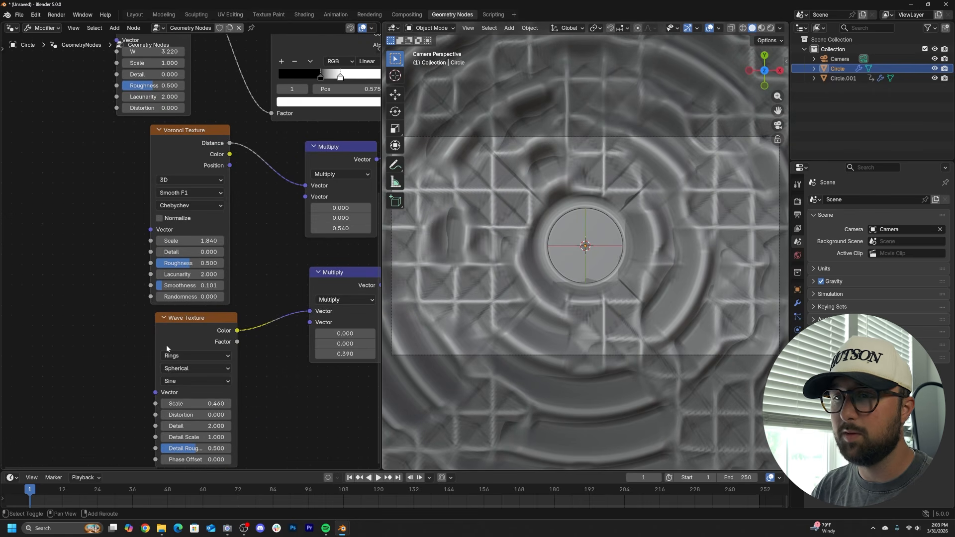
pyautogui.moveTo(200, 408); pyautogui.dragTo(224, 408)
# - Nudge the noise Color Ramp's white stop to 0.570 and raise the Subdivide Mesh level to 3
pyautogui.moveTo(322, 223); pyautogui.dragTo(223, 360, button='middle')
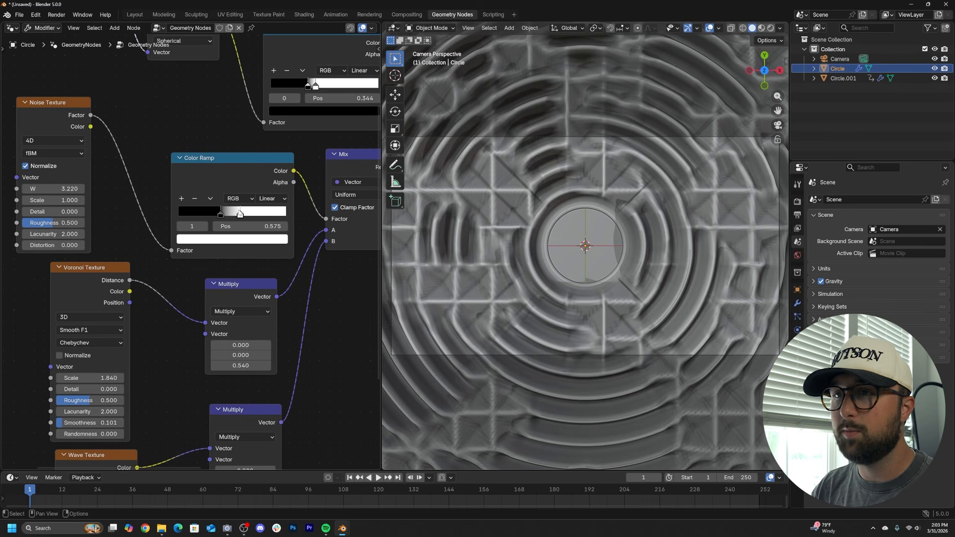
pyautogui.moveTo(241, 215)
pyautogui.mouseDown()
pyautogui.moveTo(219, 215)
pyautogui.moveTo(239, 214)
pyautogui.mouseUp()
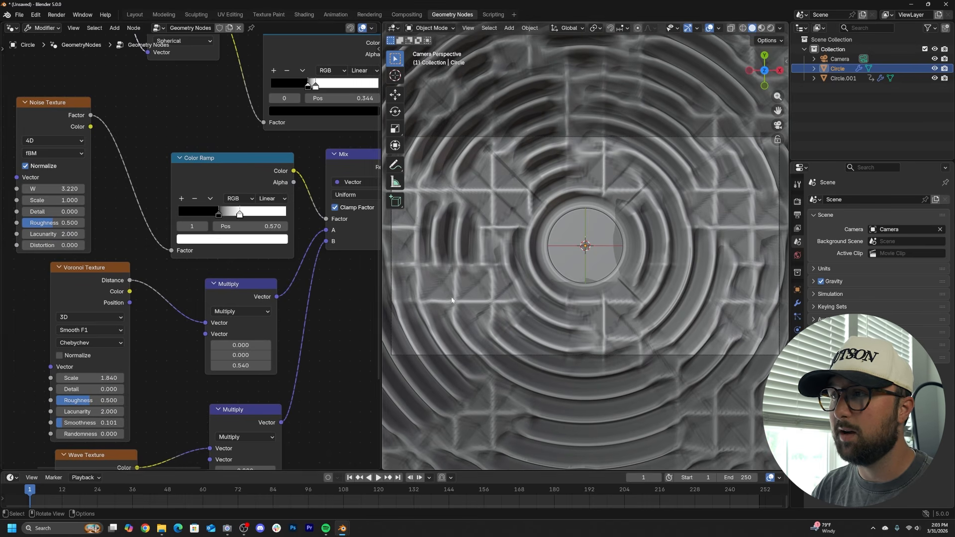
pyautogui.moveTo(193, 147); pyautogui.dragTo(98, 343, button='middle')
pyautogui.moveTo(361, 176); pyautogui.dragTo(237, 194, button='middle')
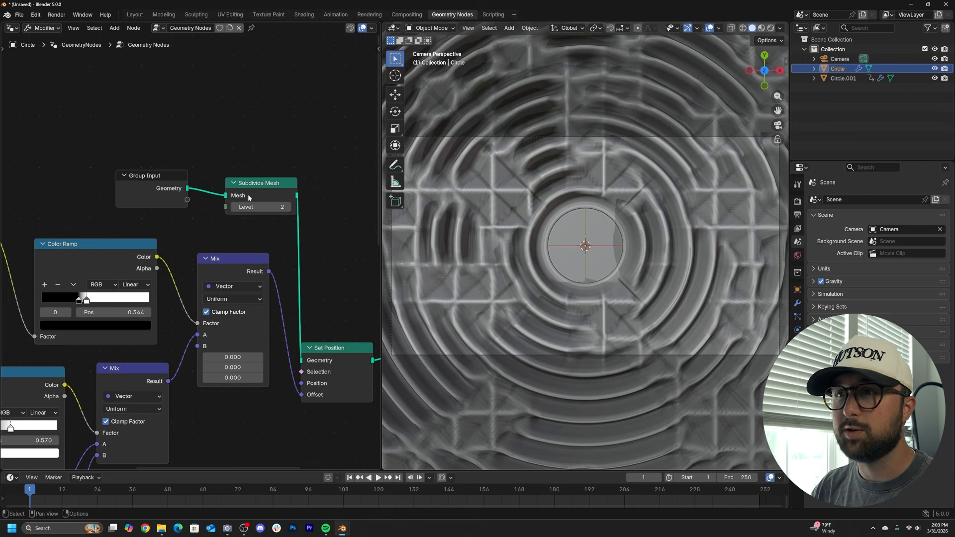
pyautogui.click(287, 210)
pyautogui.moveTo(535, 309); pyautogui.dragTo(567, 336, button='middle')
pyautogui.scroll(-3, 564, 337)
pyautogui.press('KP_0')
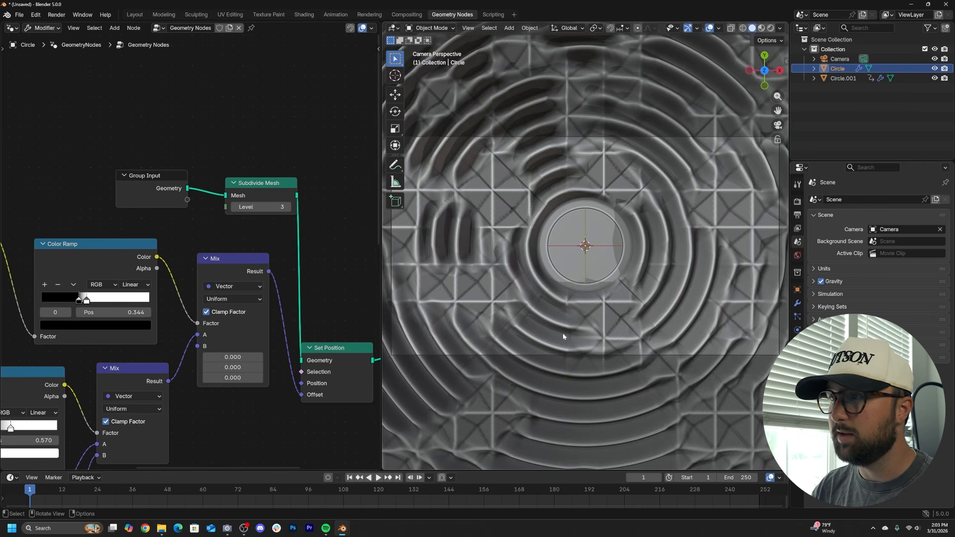
# - Set the Wave Texture's phase offset to 0.600 and the Voronoi Texture's scale to 1.980
pyautogui.moveTo(233, 378); pyautogui.dragTo(304, 290, button='middle')
pyautogui.scroll(-1, 262, 306)
pyautogui.moveTo(233, 399); pyautogui.dragTo(303, 309, button='middle')
pyautogui.moveTo(80, 419); pyautogui.dragTo(221, 266, button='middle')
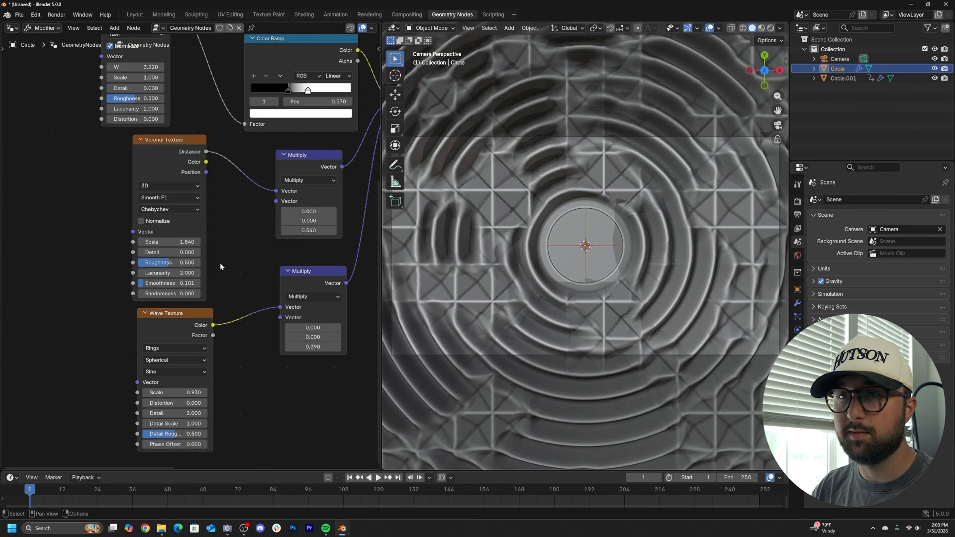
pyautogui.moveTo(180, 445)
pyautogui.mouseDown()
pyautogui.moveTo(249, 444)
pyautogui.moveTo(180, 440)
pyautogui.mouseUp()
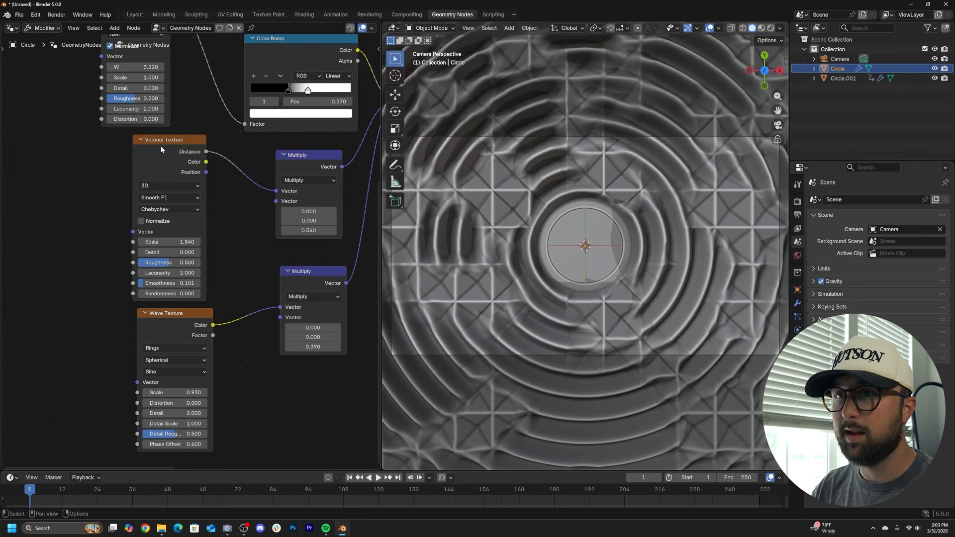
pyautogui.moveTo(168, 244); pyautogui.dragTo(196, 244)
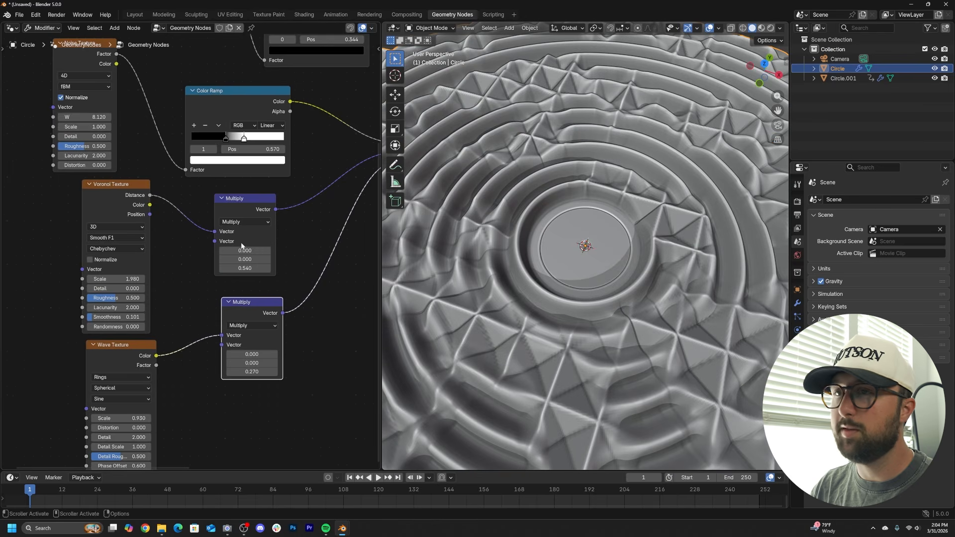
# - Insert a Color Ramp between the Wave Texture's Color output and its Multiply node
pyautogui.moveTo(242, 246); pyautogui.dragTo(292, 203, button='middle')
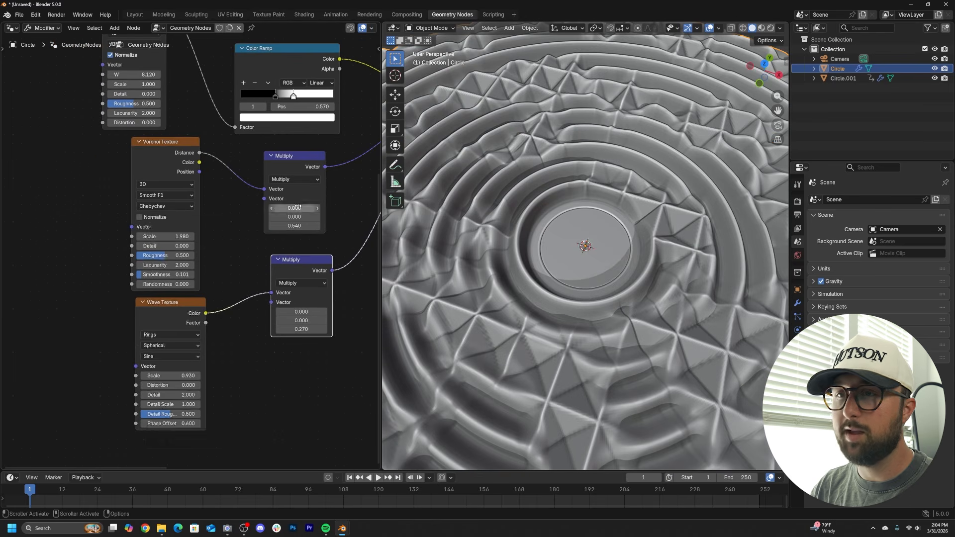
pyautogui.hotkey('shift', 'a')
pyautogui.write('COL')
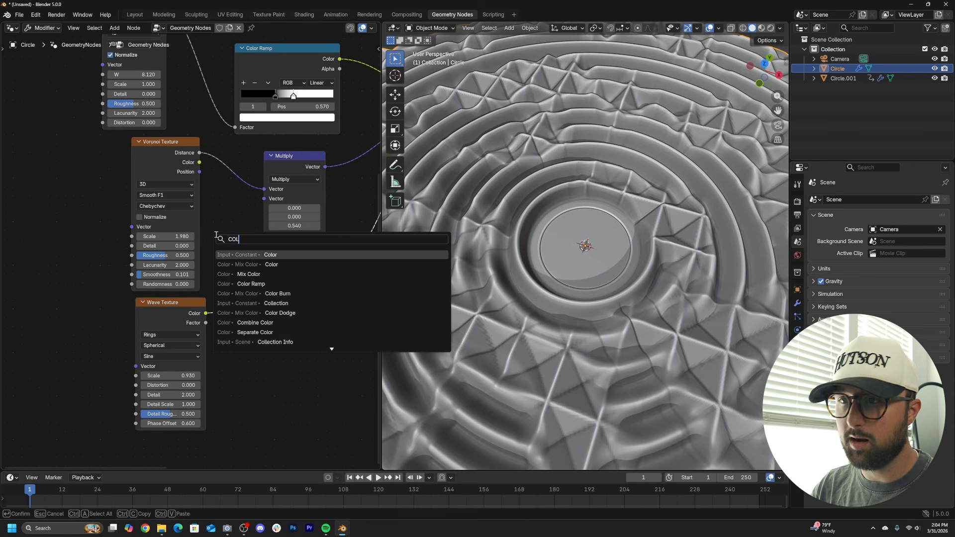
pyautogui.click(232, 284)
pyautogui.click(195, 305)
pyautogui.scroll(4, 342, 355)
pyautogui.moveTo(342, 354); pyautogui.dragTo(263, 353, button='middle')
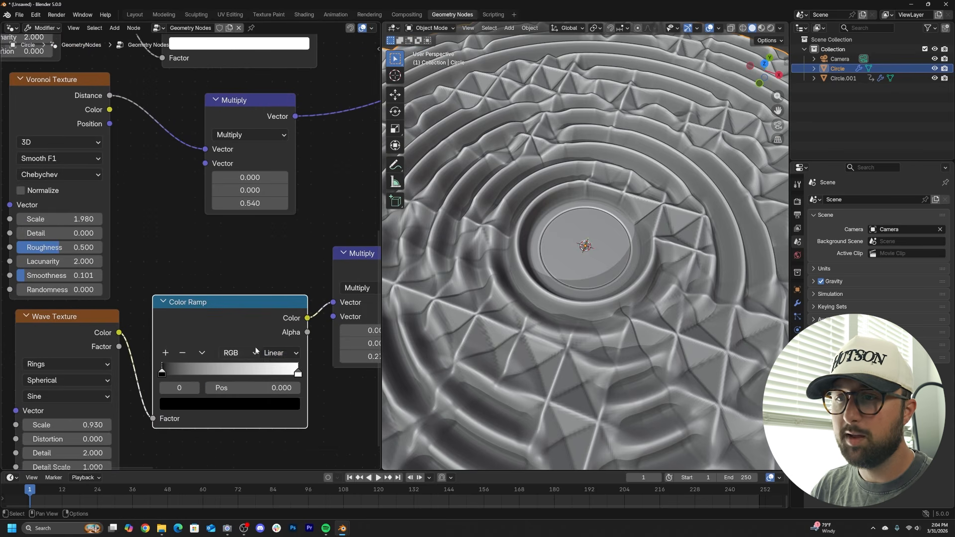
# - Set the wave Color Ramp's interpolation to B-Spline and the Z value of the wave's Multiply node to 0.350
pyautogui.click(279, 353)
pyautogui.click(279, 427)
pyautogui.moveTo(478, 324); pyautogui.dragTo(508, 220, button='middle')
pyautogui.moveTo(326, 388); pyautogui.dragTo(285, 379, button='middle')
pyautogui.moveTo(335, 348)
pyautogui.mouseDown()
pyautogui.moveTo(359, 348)
pyautogui.moveTo(341, 348)
pyautogui.mouseUp()
pyautogui.moveTo(243, 213); pyautogui.dragTo(229, 233, button='middle')
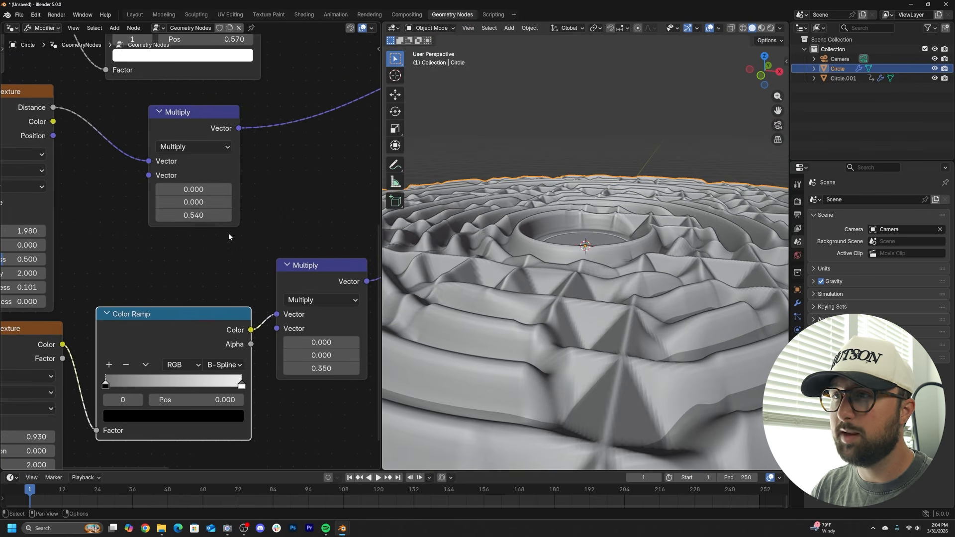
# - Set the Z value to 0.360 on the Voronoi's Multiply node and 0.320 on the wave's Multiply node
pyautogui.moveTo(214, 215); pyautogui.dragTo(184, 214)
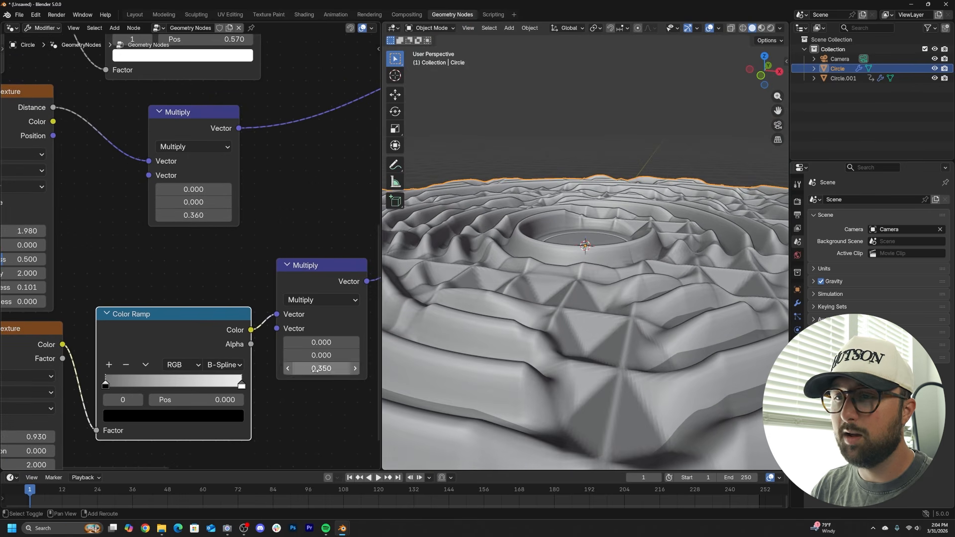
pyautogui.moveTo(315, 370); pyautogui.dragTo(309, 370)
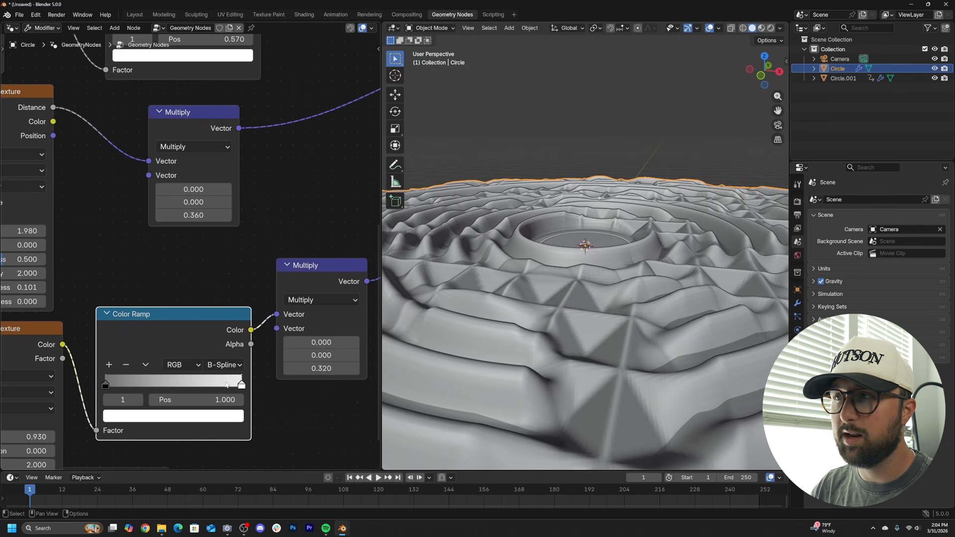
pyautogui.moveTo(105, 383)
pyautogui.mouseDown()
pyautogui.moveTo(154, 390)
pyautogui.moveTo(104, 386)
pyautogui.mouseUp()
pyautogui.moveTo(503, 289); pyautogui.dragTo(559, 292, button='middle')
pyautogui.scroll(-2, 559, 292)
# - Tighten the noise Color Ramp's transition by moving the white stop to 0.546 and the black stop closer to it
pyautogui.moveTo(198, 203); pyautogui.dragTo(194, 295, button='middle')
pyautogui.moveTo(187, 125); pyautogui.dragTo(212, 242, button='middle')
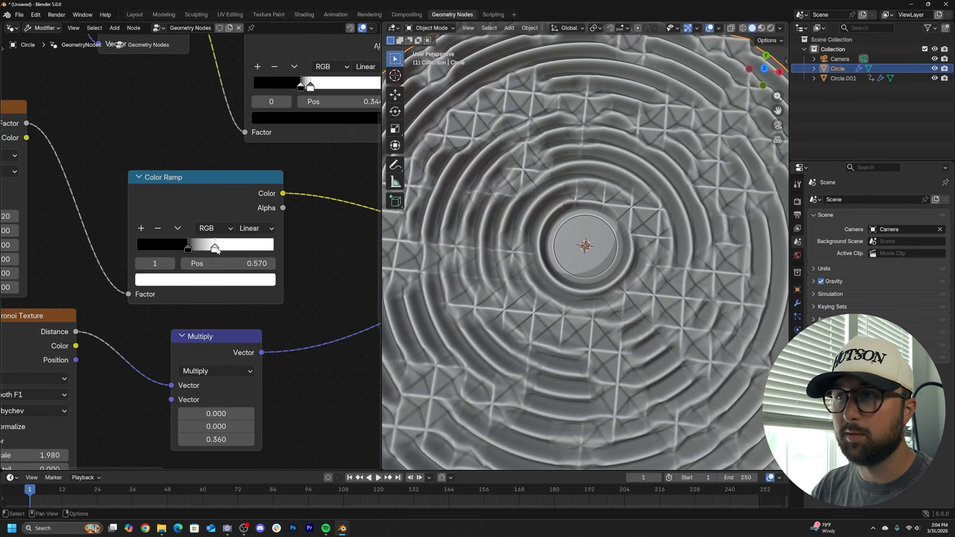
pyautogui.moveTo(216, 250)
pyautogui.mouseDown()
pyautogui.moveTo(192, 247)
pyautogui.moveTo(223, 252)
pyautogui.moveTo(200, 251)
pyautogui.moveTo(212, 250)
pyautogui.mouseUp()
pyautogui.moveTo(448, 289); pyautogui.dragTo(455, 214, button='middle')
pyautogui.moveTo(241, 331); pyautogui.dragTo(235, 314, button='middle')
pyautogui.moveTo(593, 344); pyautogui.dragTo(595, 330, button='middle')
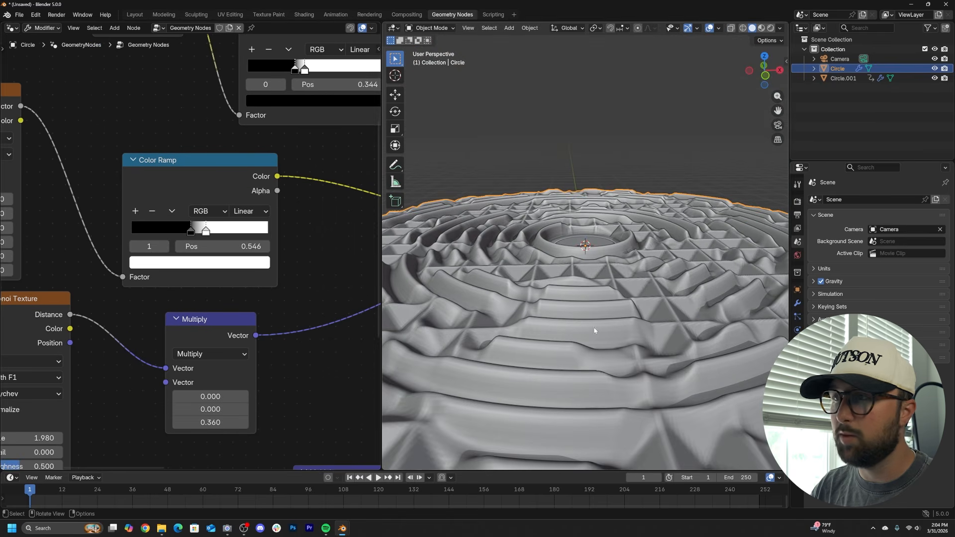
# - Set the Z value of the wave's Multiply node to 0.410
pyautogui.scroll(-5, 330, 408)
pyautogui.moveTo(330, 408); pyautogui.dragTo(216, 266, button='middle')
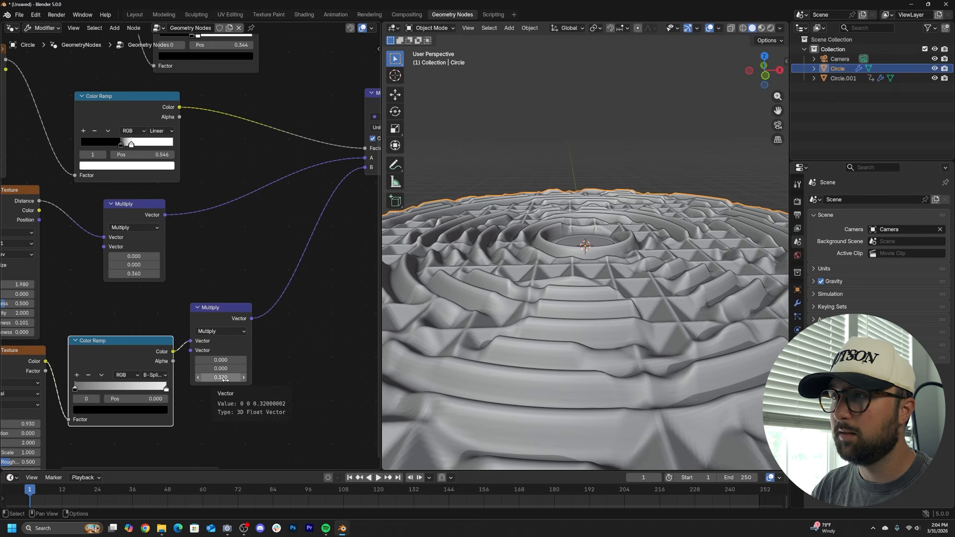
pyautogui.moveTo(226, 379); pyautogui.dragTo(257, 379)
pyautogui.moveTo(567, 338); pyautogui.dragTo(590, 447, button='middle')
pyautogui.scroll(-3, 589, 379)
pyautogui.moveTo(589, 380); pyautogui.dragTo(592, 306, button='middle')
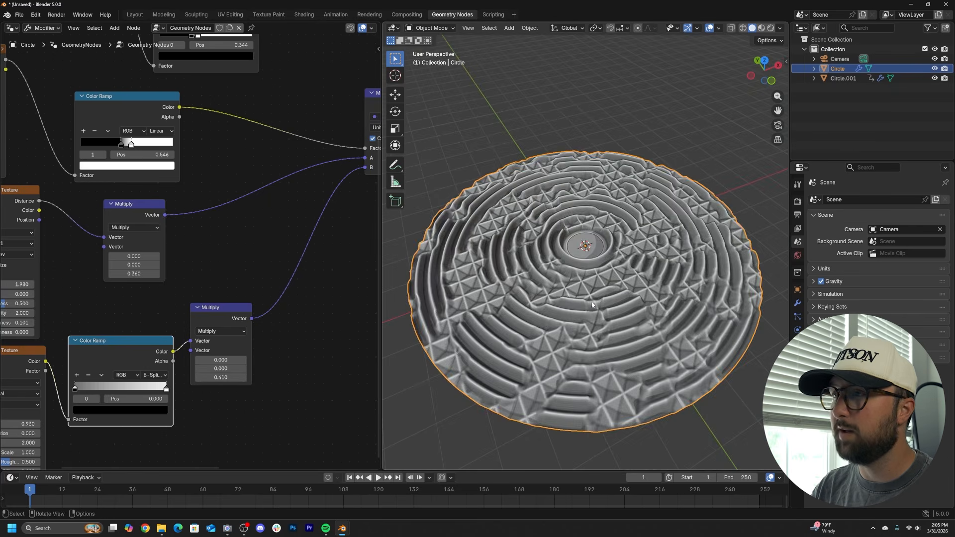
pyautogui.scroll(2, 592, 306)
# - Look through the camera and set the Wave Texture's phase offset to 17.000
pyautogui.press('KP_0')
pyautogui.moveTo(123, 319); pyautogui.dragTo(246, 285, button='middle')
pyautogui.moveTo(133, 438); pyautogui.dragTo(214, 439)
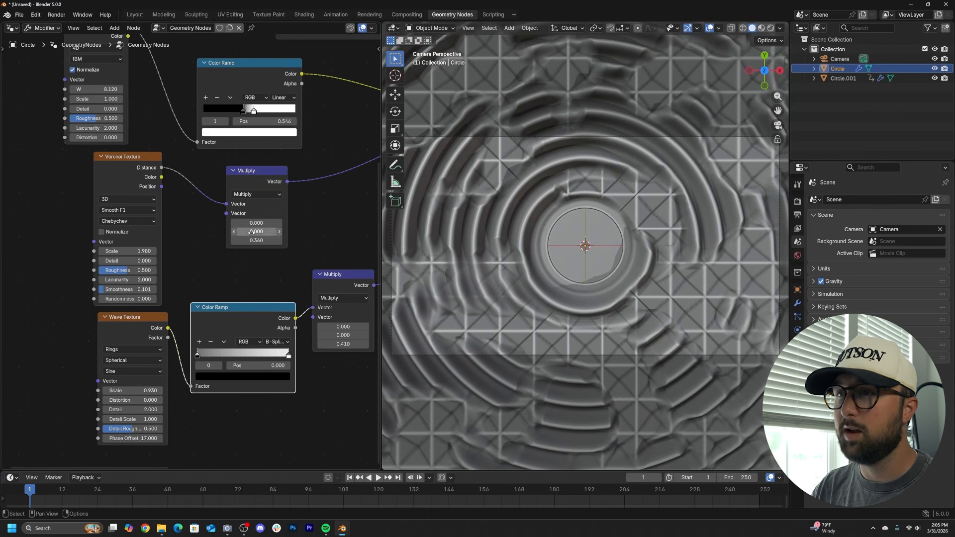
# - Insert a Set Material node between the Set Shade Smooth and Group Output nodes
pyautogui.moveTo(253, 231); pyautogui.dragTo(90, 314, button='middle')
pyautogui.moveTo(286, 233); pyautogui.dragTo(3, 303, button='middle')
pyautogui.hotkey('shift', 'a')
pyautogui.click(305, 171)
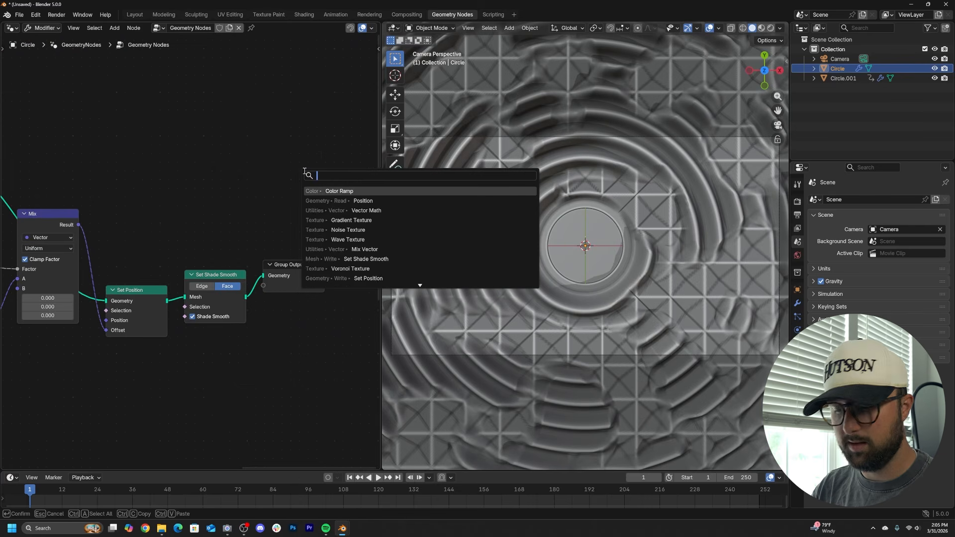
pyautogui.write('SET M')
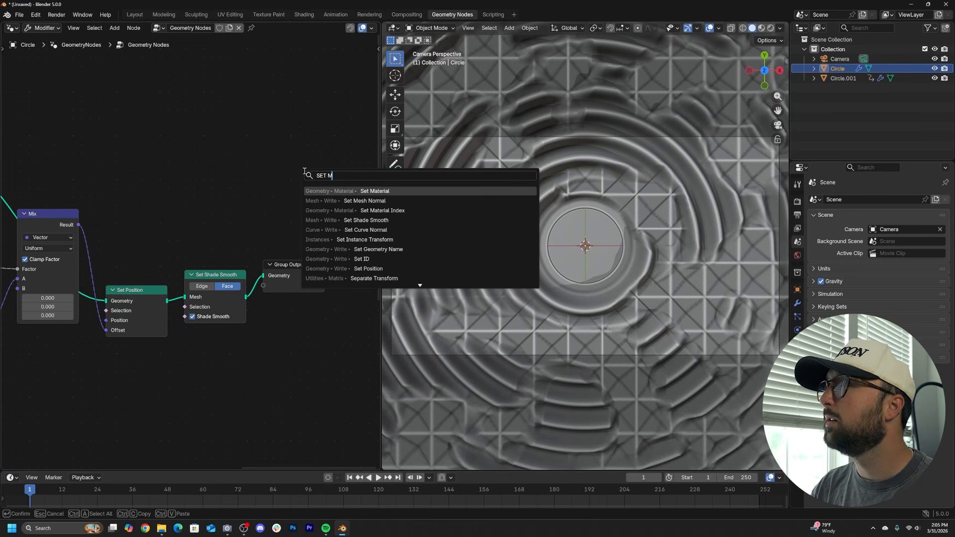
pyautogui.press('Return')
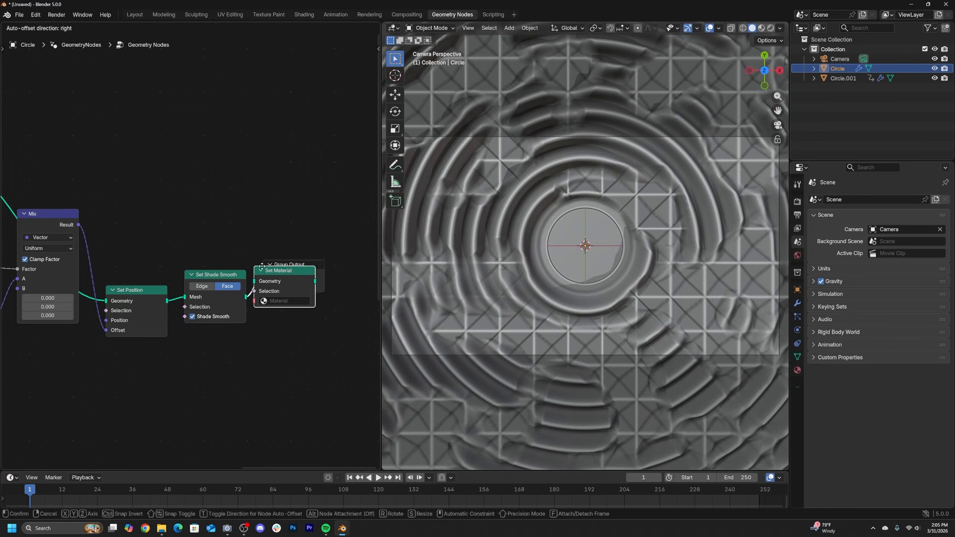
pyautogui.click(307, 307)
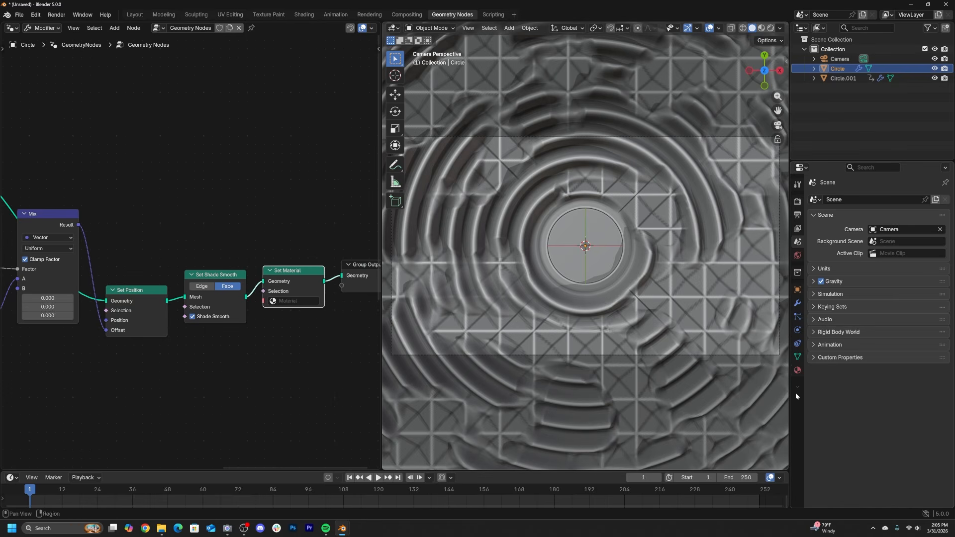
# - Create a material named MAIN on the large disc and choose it in the Set Material node
pyautogui.click(798, 370)
pyautogui.click(864, 241)
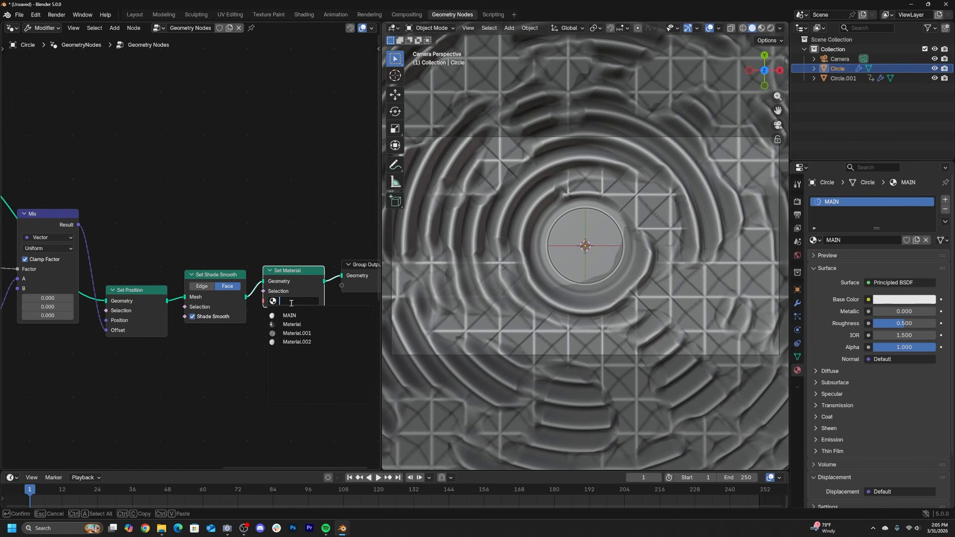
pyautogui.click(293, 317)
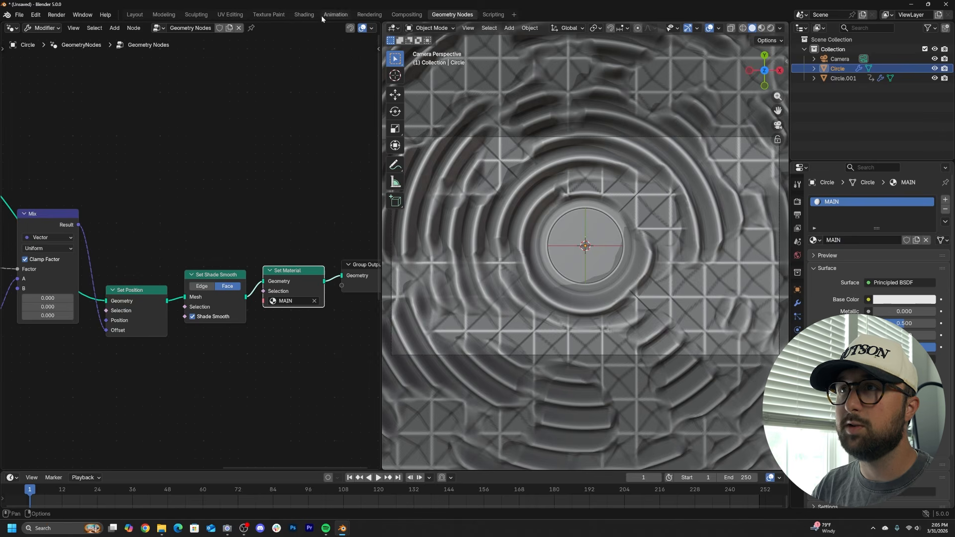
# - Switch to the Shading workspace and add an area light to the scene
pyautogui.click(304, 14)
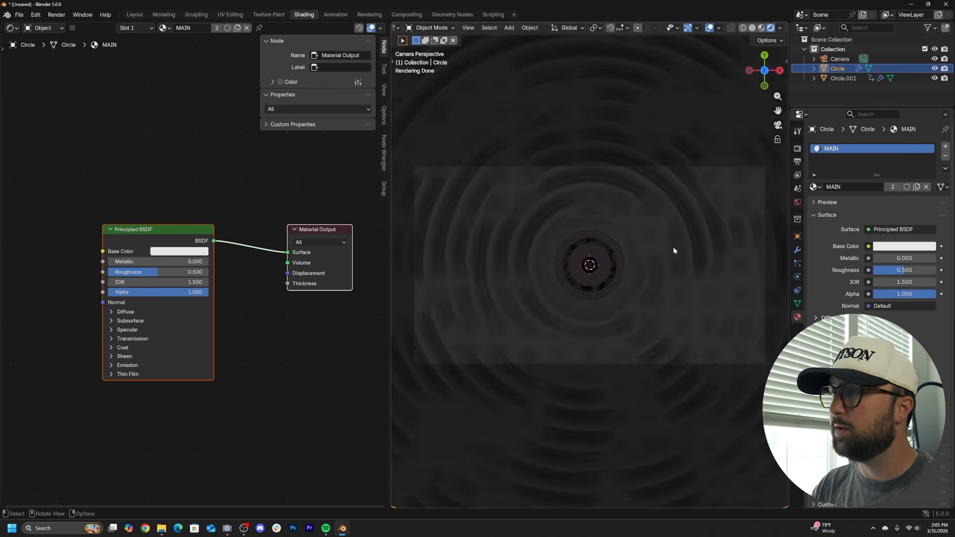
pyautogui.moveTo(673, 247); pyautogui.dragTo(611, 222, button='middle')
pyautogui.hotkey('shift', 'a')
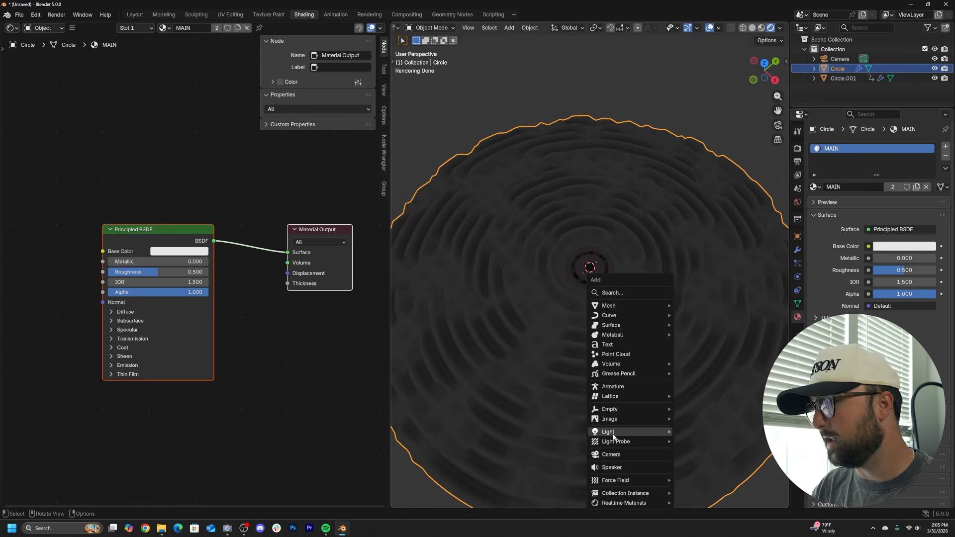
pyautogui.moveTo(612, 432)
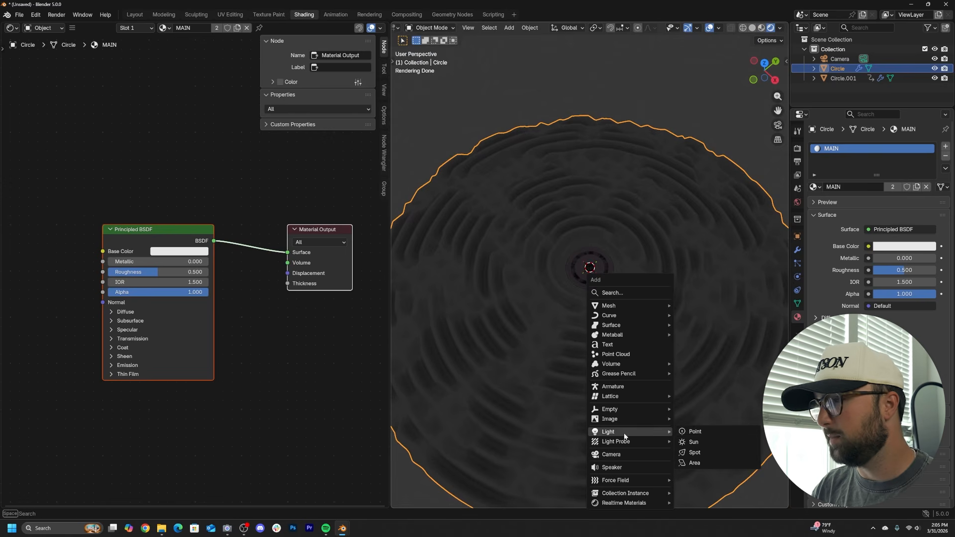
pyautogui.click(694, 463)
# - Raise the area light above the large disc and move it well out to one side
pyautogui.moveTo(696, 461); pyautogui.dragTo(628, 303, button='middle')
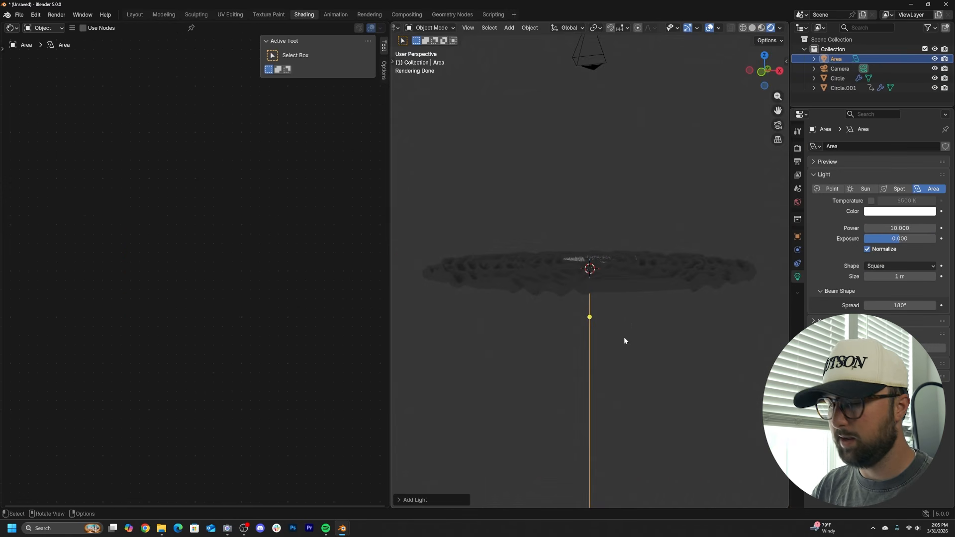
pyautogui.press('g')
pyautogui.scroll(-3, 624, 233)
pyautogui.moveTo(625, 215); pyautogui.dragTo(595, 282, button='middle')
pyautogui.press('g')
pyautogui.click(625, 206)
pyautogui.scroll(-3, 617, 259)
pyautogui.press('g')
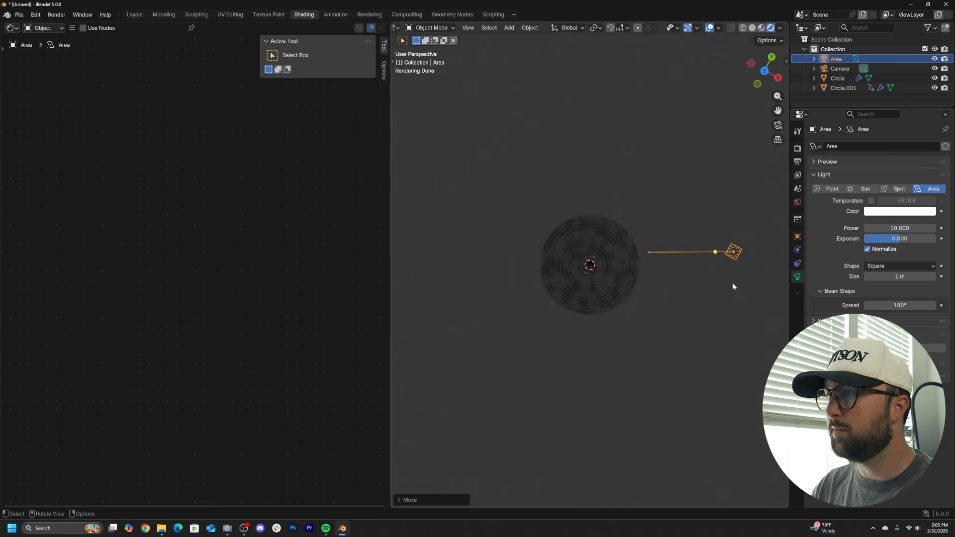
pyautogui.keyDown('shift'); pyautogui.moveTo(732, 282); pyautogui.dragTo(629, 280, button='middle'); pyautogui.keyUp('shift')
pyautogui.click(623, 284)
# - Reposition the area light slightly and tilt it about 62° toward the disc with a trackball rotation
pyautogui.press('g')
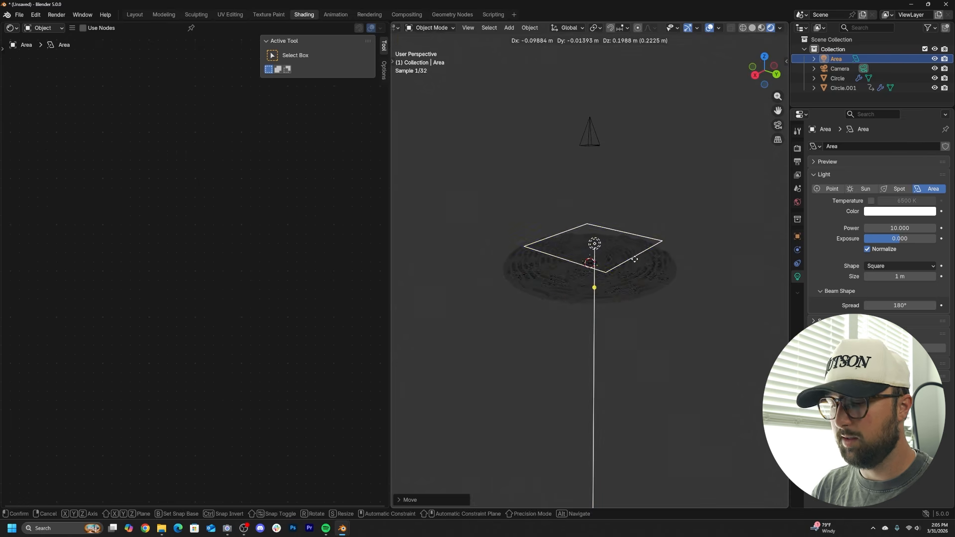
pyautogui.press('r')
pyautogui.press('r')
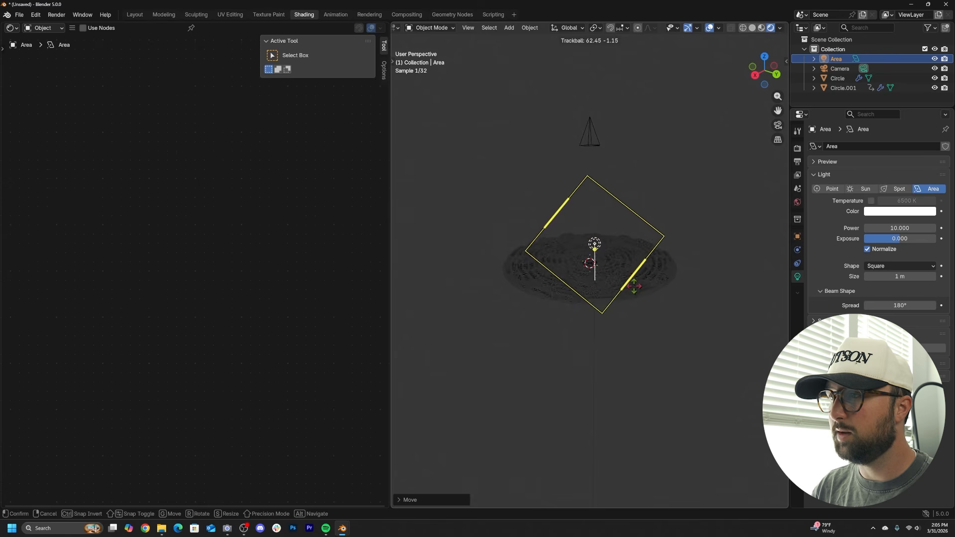
pyautogui.click(634, 287)
# - Move the area light closer to the disc and rotate it freely to aim at the disc's centre
pyautogui.moveTo(634, 287); pyautogui.dragTo(739, 274, button='middle')
pyautogui.press('g')
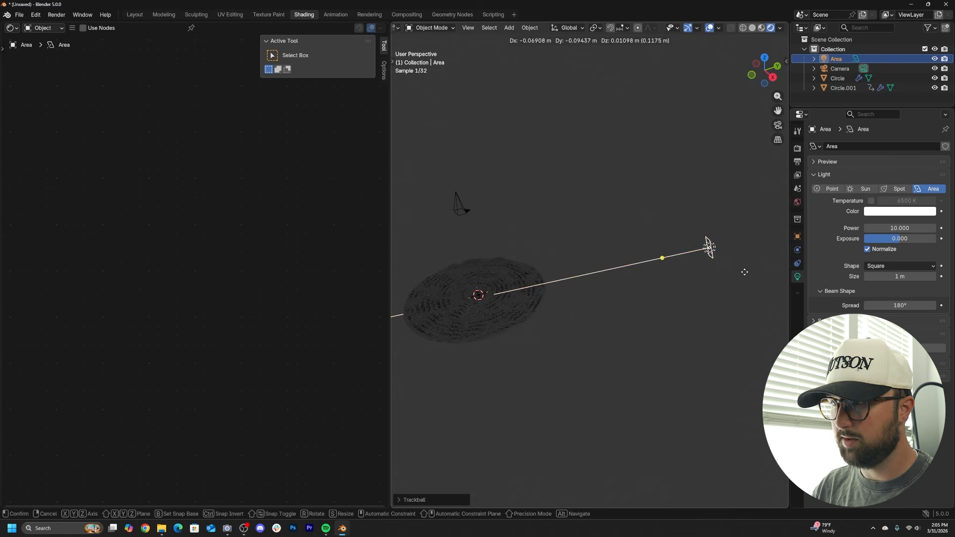
pyautogui.click(683, 263)
pyautogui.moveTo(683, 262); pyautogui.dragTo(639, 334, button='middle')
pyautogui.press('r')
pyautogui.press('r')
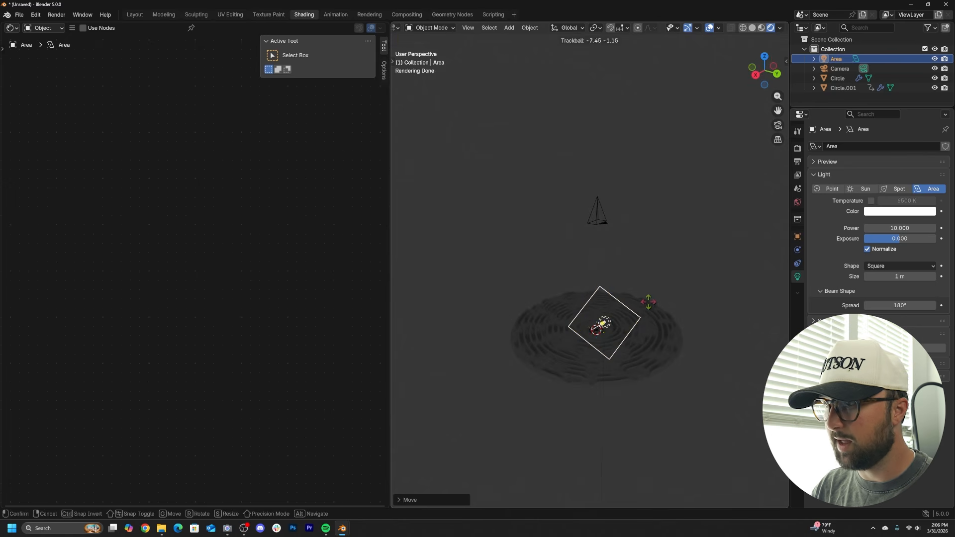
pyautogui.click(610, 342)
# - Change the area light's shape to Disk
pyautogui.moveTo(610, 341); pyautogui.dragTo(827, 303, button='middle')
pyautogui.click(887, 264)
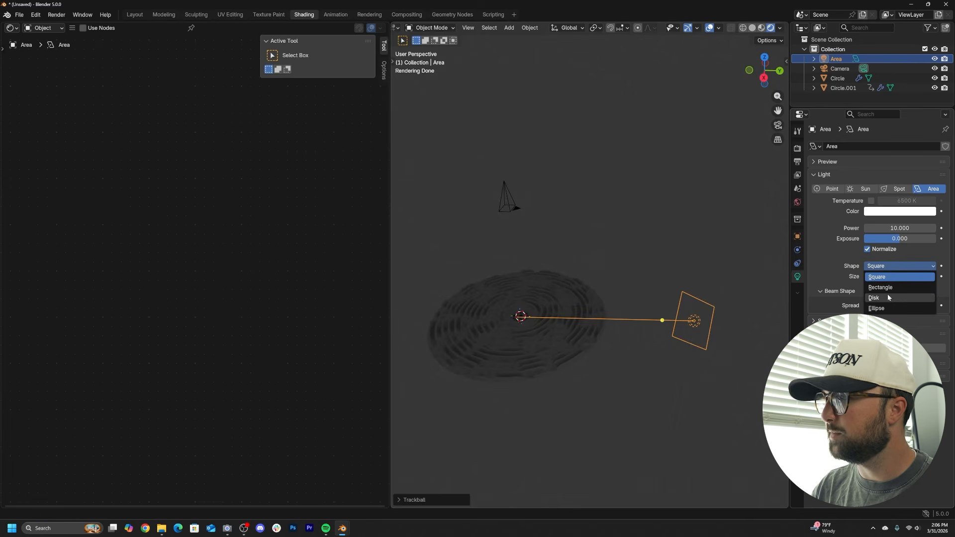
pyautogui.click(888, 297)
# - In camera view, set the area light's power to 760.700, its spread to 11.6° and its exposure to -2.993
pyautogui.press('KP_0')
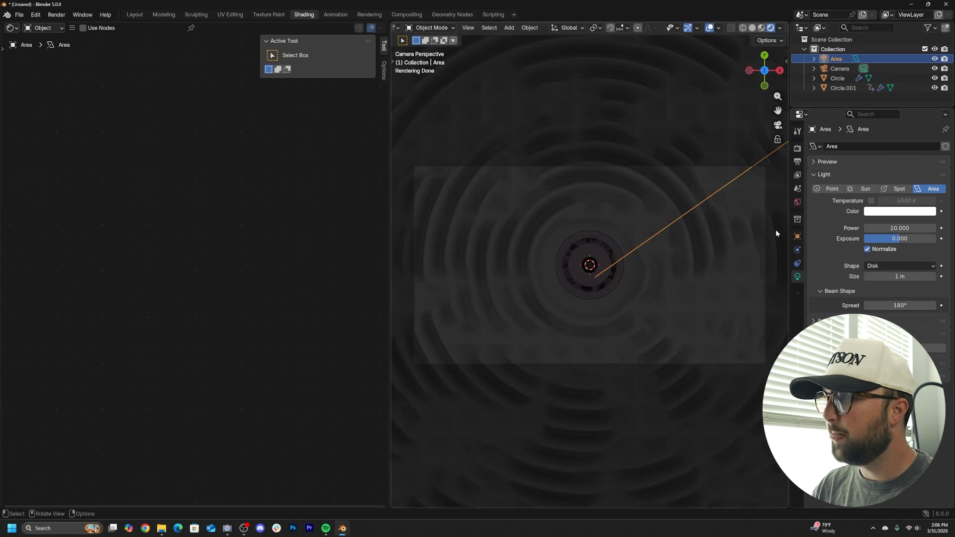
pyautogui.moveTo(906, 229); pyautogui.dragTo(942, 229)
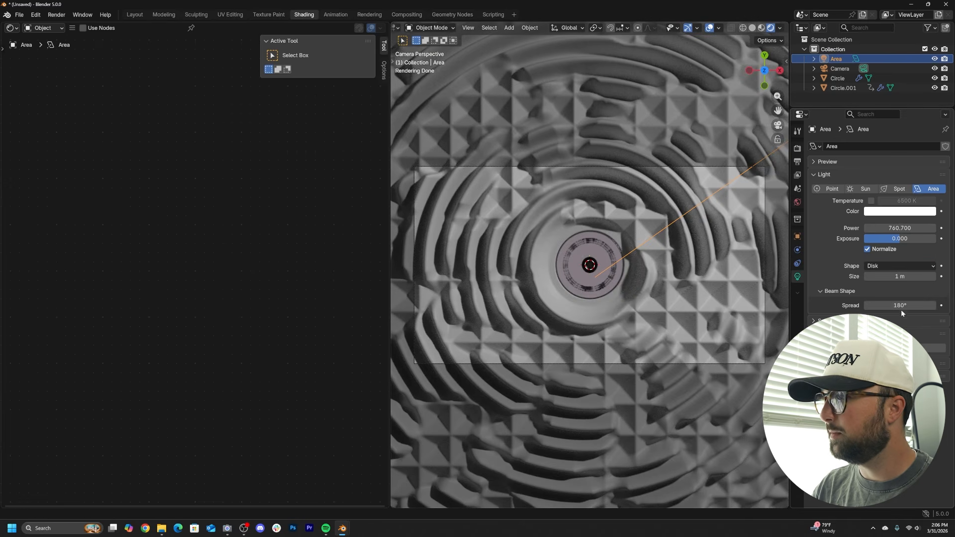
pyautogui.moveTo(901, 308); pyautogui.dragTo(851, 308)
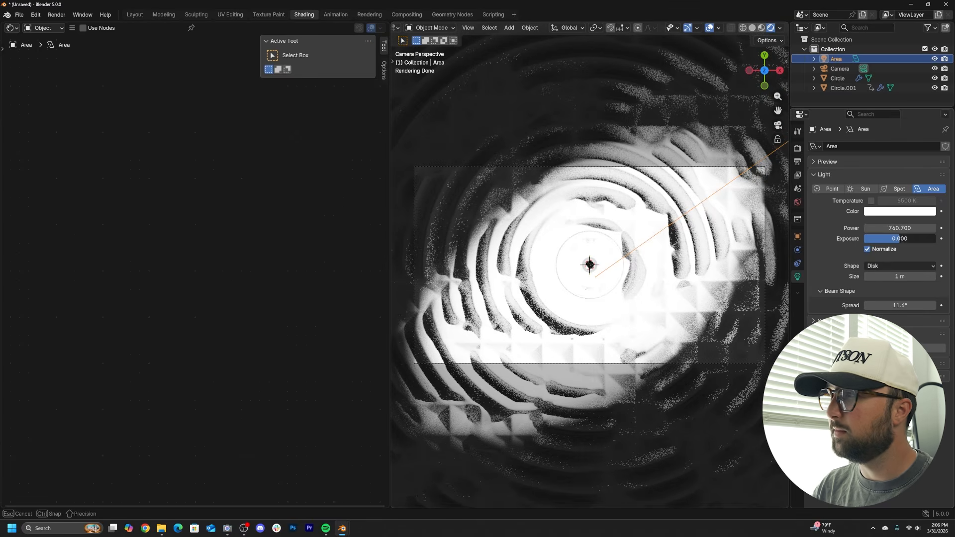
pyautogui.moveTo(900, 238); pyautogui.dragTo(893, 238)
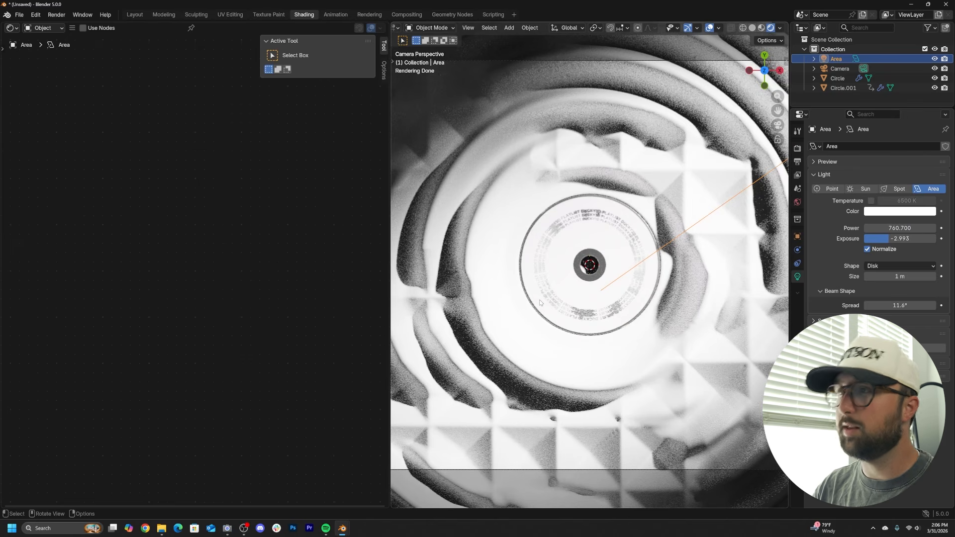
# - Select the large disc and draw a render region around the camera frame
pyautogui.scroll(-3, 688, 168)
pyautogui.click(663, 195)
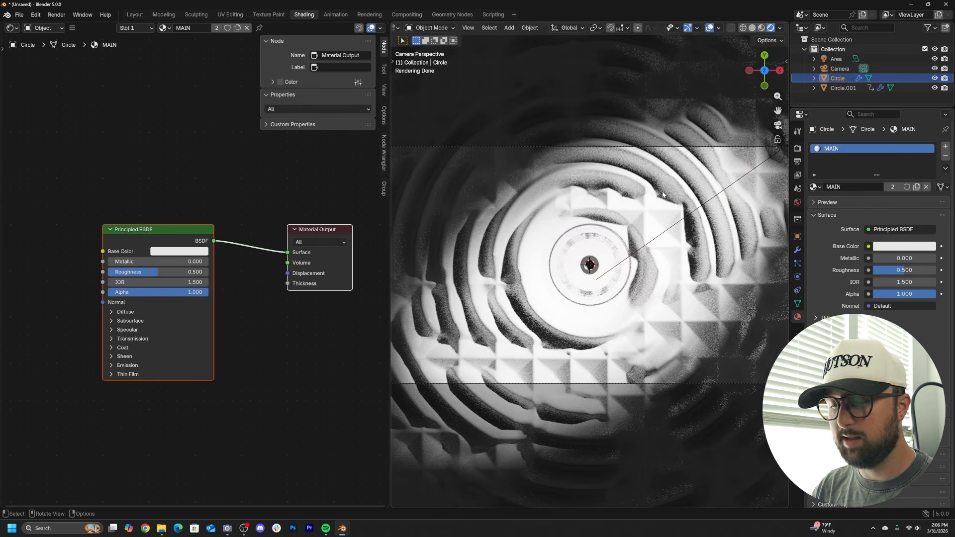
pyautogui.scroll(-2, 663, 195)
pyautogui.press('F3')
pyautogui.click(748, 214)
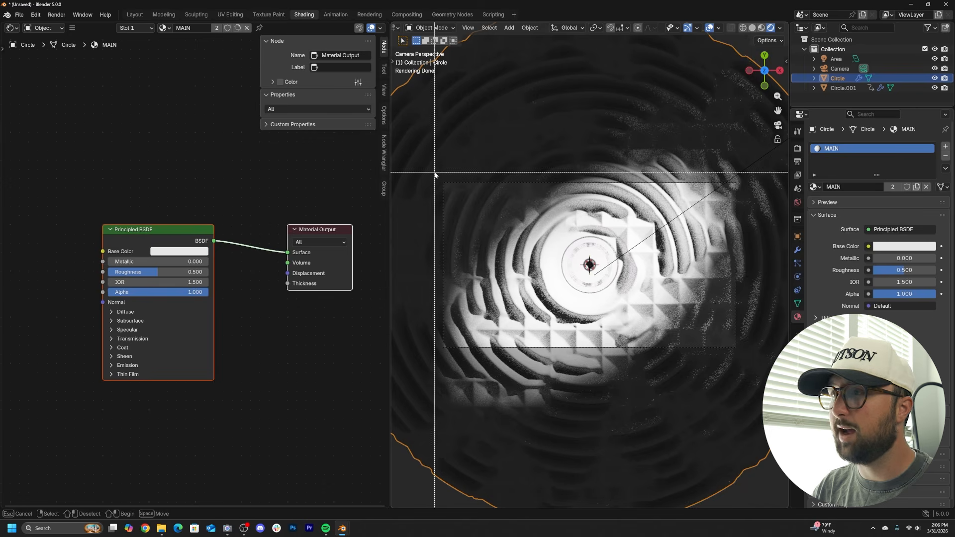
pyautogui.moveTo(435, 173); pyautogui.dragTo(755, 400)
pyautogui.scroll(5, 697, 363)
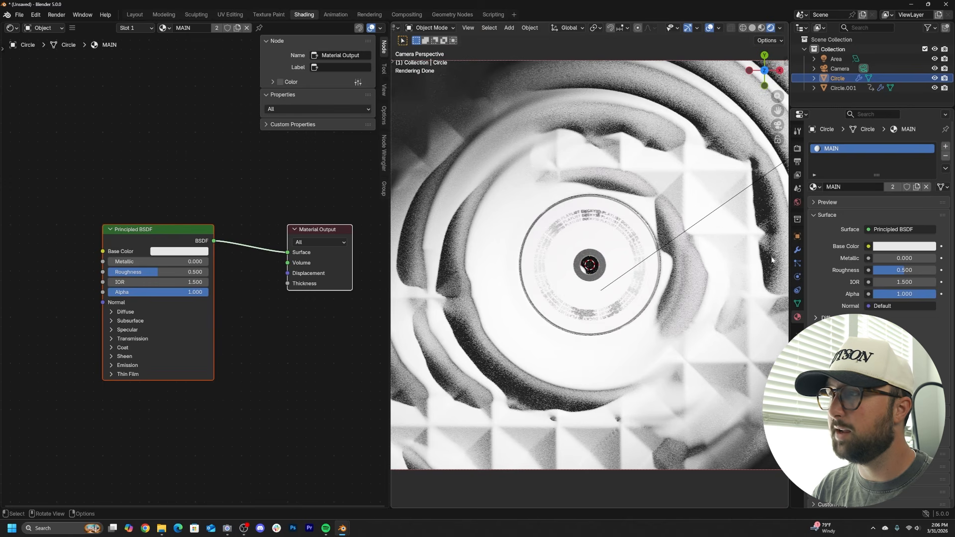
# - Enable denoising for the viewport in the Cycles sampling settings
pyautogui.click(798, 149)
pyautogui.click(828, 249)
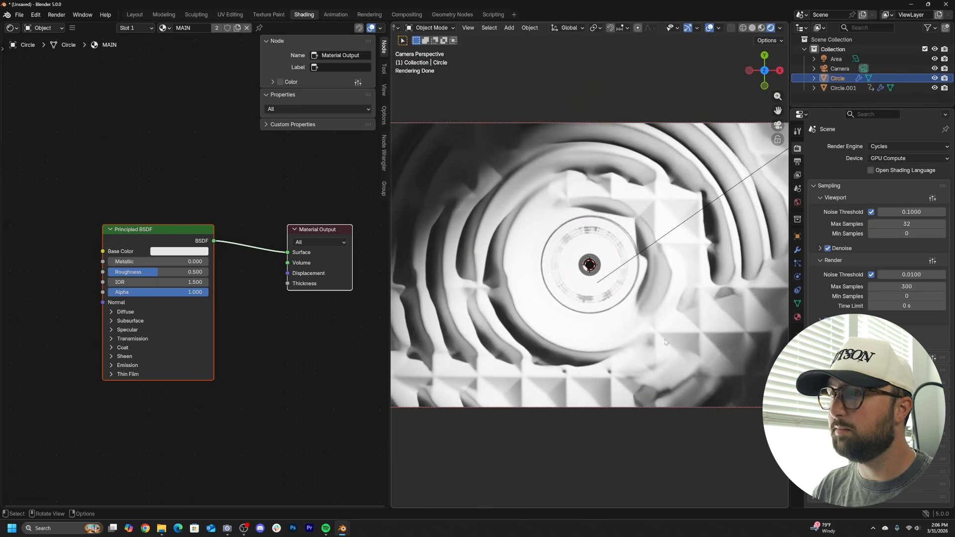
pyautogui.scroll(-3, 666, 342)
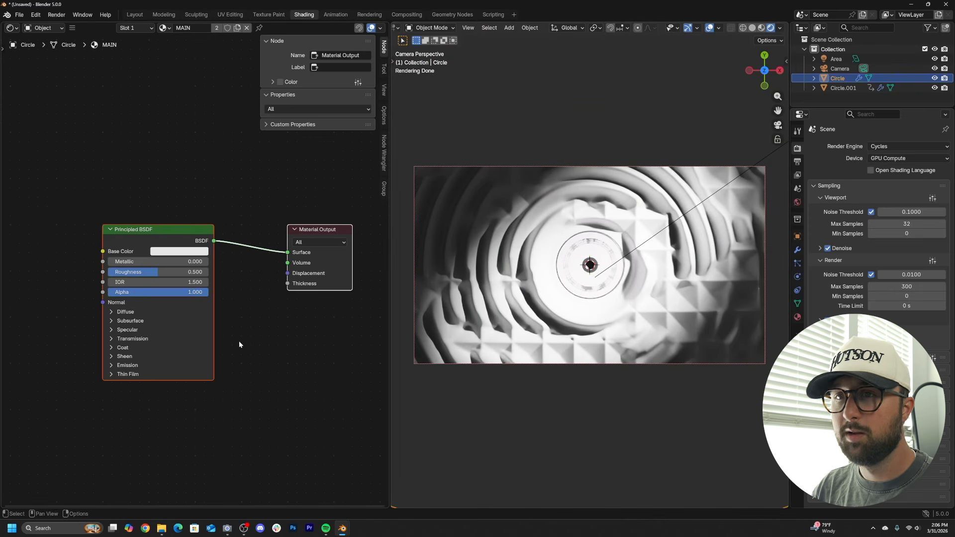
# - In the disc material's Principled BSDF, set the subsurface weight to 1.000 and all three subsurface radius values to 1.000
pyautogui.click(155, 232)
pyautogui.press('n')
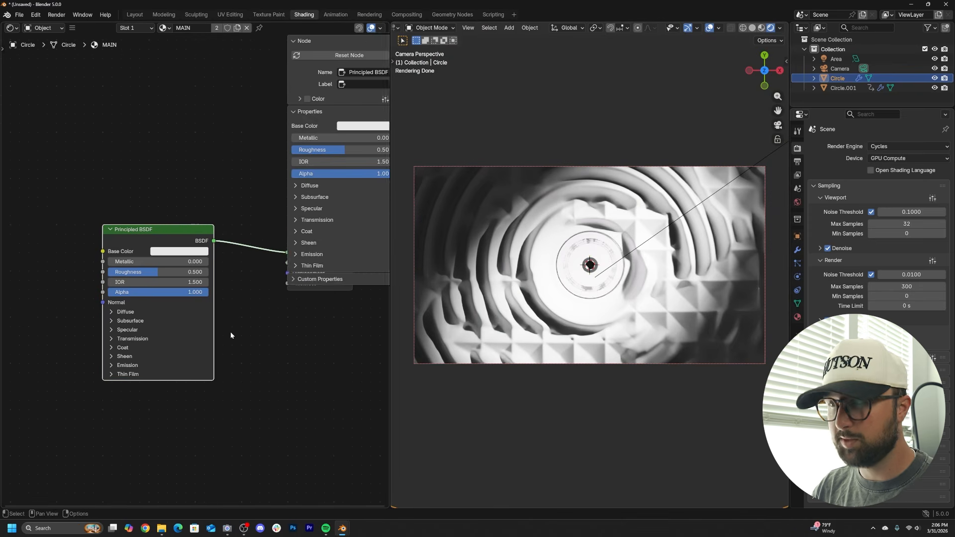
pyautogui.scroll(3, 231, 333)
pyautogui.click(247, 327)
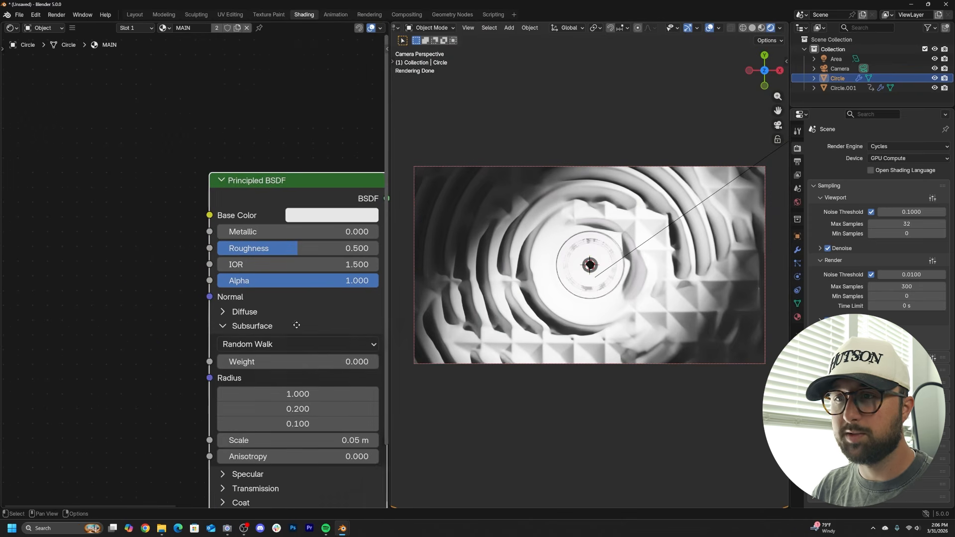
pyautogui.moveTo(269, 359); pyautogui.dragTo(173, 342, button='middle')
pyautogui.moveTo(215, 376); pyautogui.dragTo(215, 377)
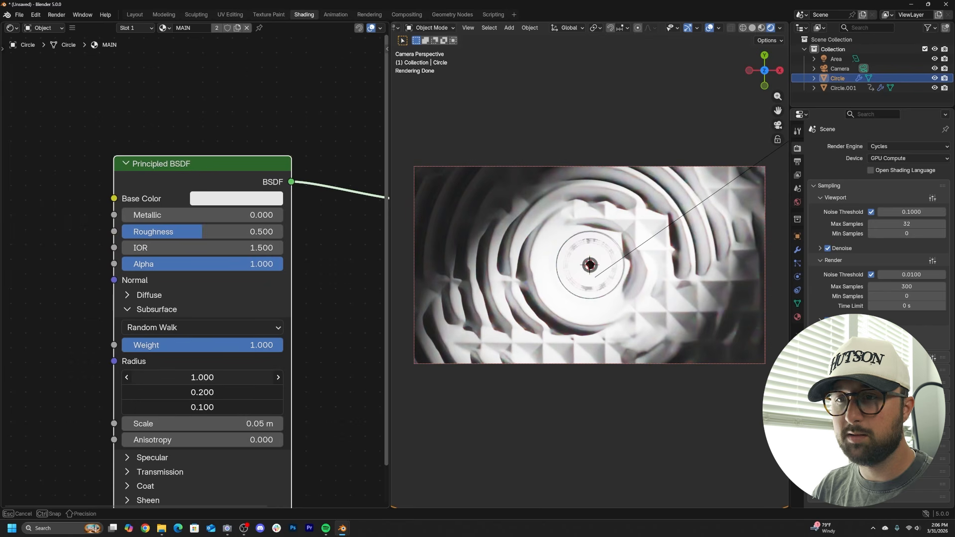
pyautogui.press('Return')
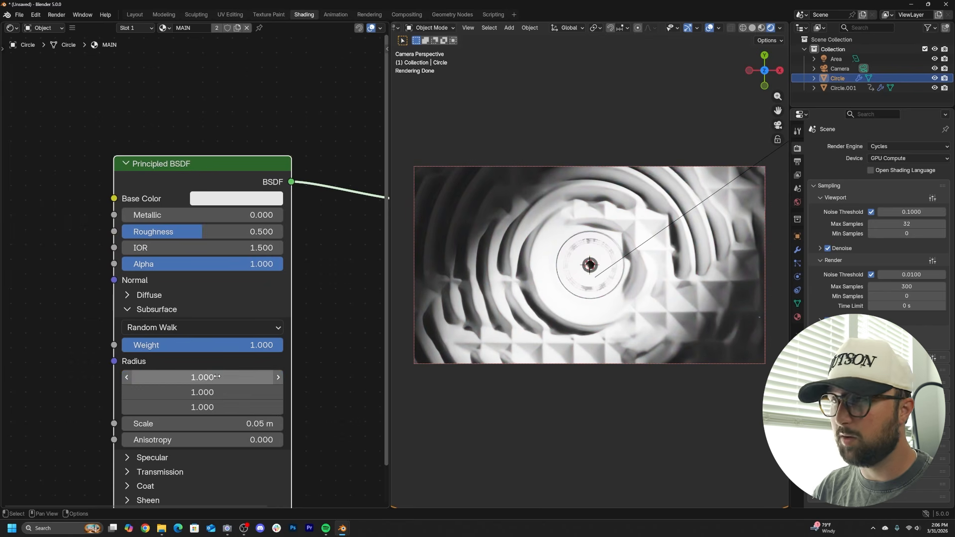
# - Set the Principled BSDF's subsurface scale to 4.35 m and its roughness to 0.754
pyautogui.moveTo(217, 423); pyautogui.dragTo(277, 423)
pyautogui.scroll(3, 710, 224)
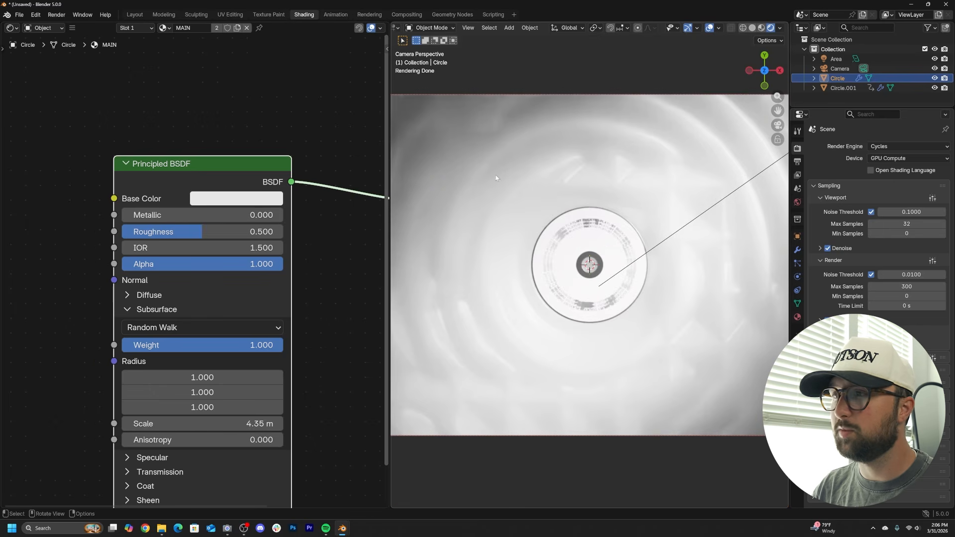
pyautogui.moveTo(189, 238); pyautogui.dragTo(230, 237)
pyautogui.scroll(-3, 490, 234)
pyautogui.scroll(2, 490, 234)
pyautogui.moveTo(162, 226); pyautogui.dragTo(230, 247, button='middle')
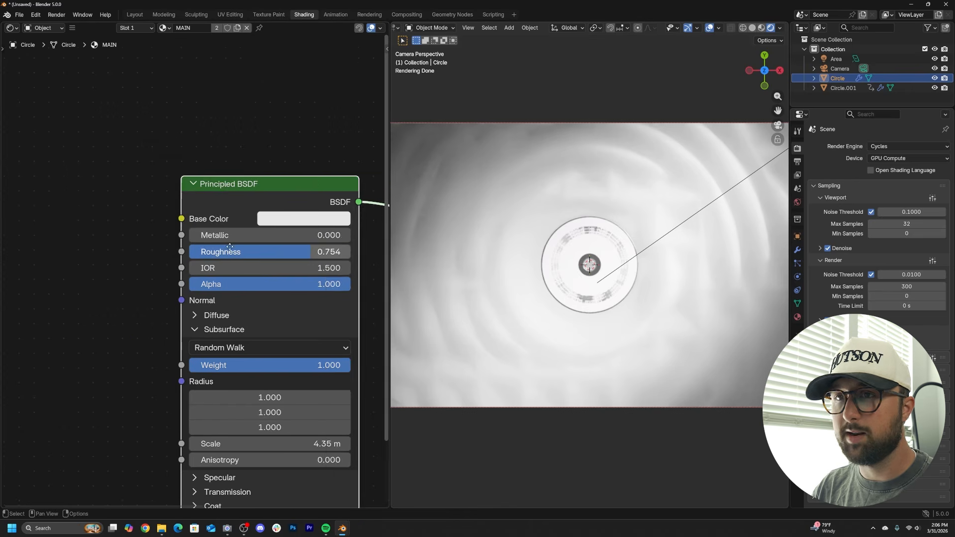
# - Add a Mix Color node and connect its Result to the Principled BSDF's Base Color
pyautogui.hotkey('shift', 'a')
pyautogui.write('MIX')
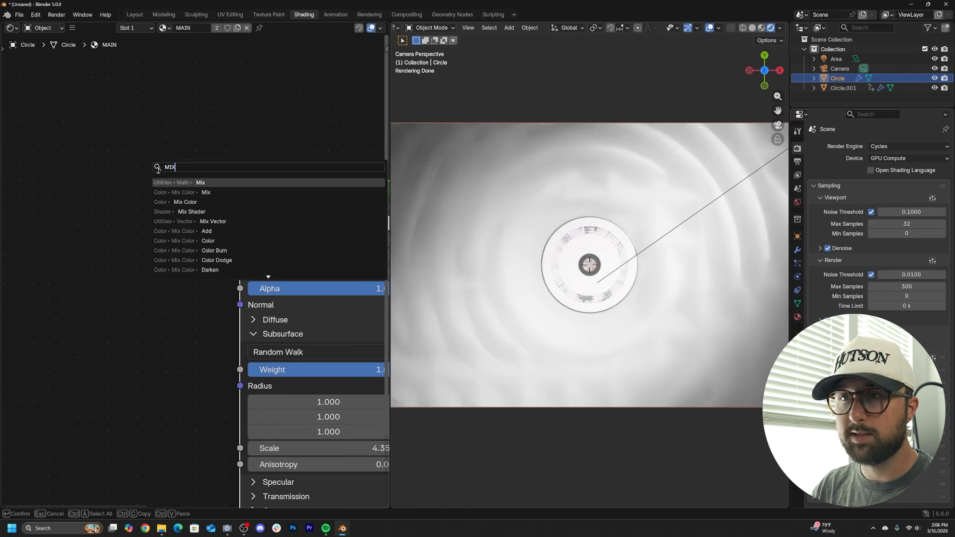
pyautogui.click(205, 206)
pyautogui.click(175, 224)
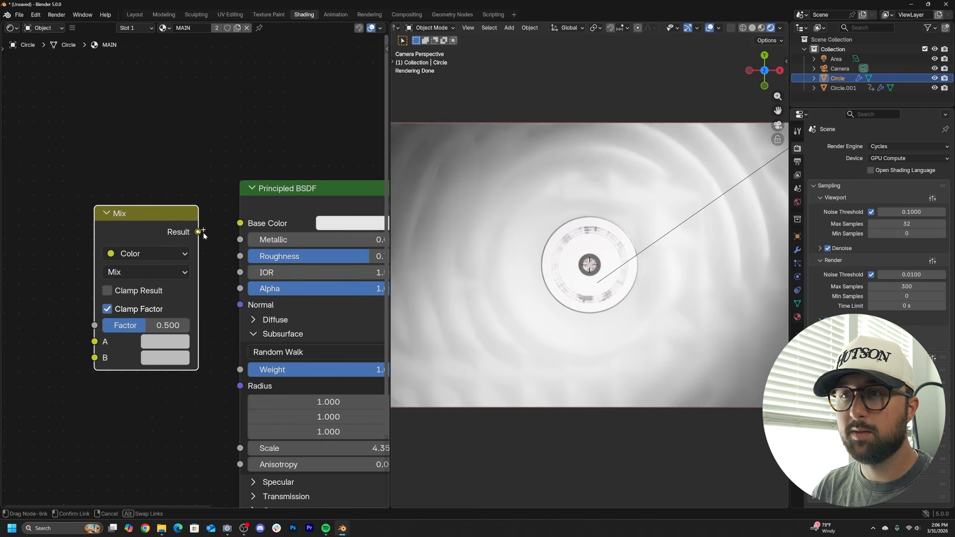
pyautogui.moveTo(204, 234); pyautogui.dragTo(241, 223)
# - Set the Mix node's color A to green #40BC78 and color B to a slightly darkened blue with hue 0.613 and saturation 0.400
pyautogui.click(164, 342)
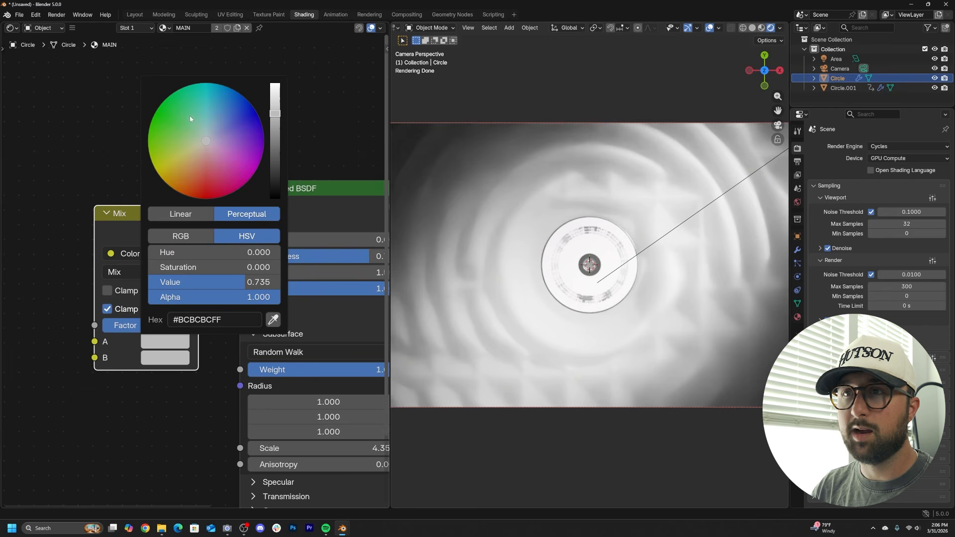
pyautogui.moveTo(185, 111); pyautogui.dragTo(185, 109)
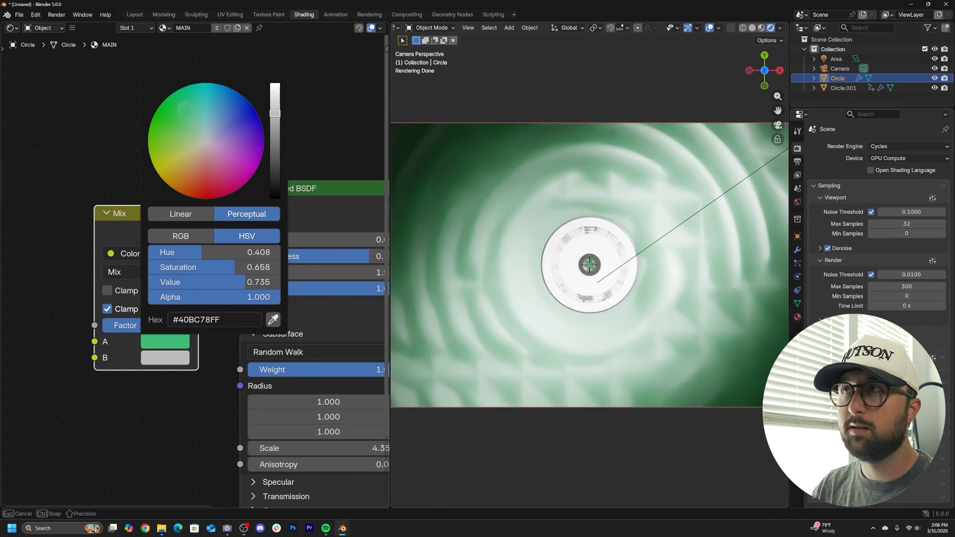
pyautogui.click(165, 357)
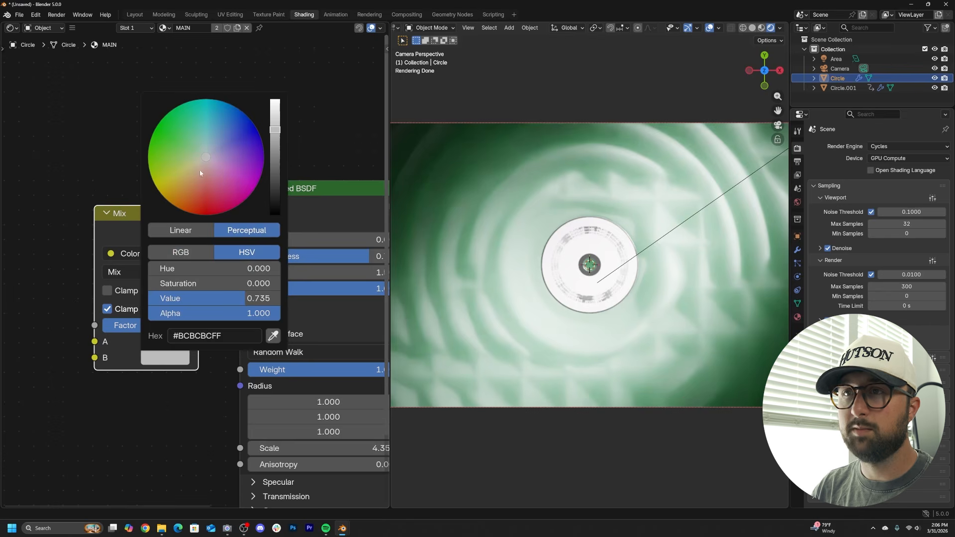
pyautogui.click(227, 125)
pyautogui.click(224, 137)
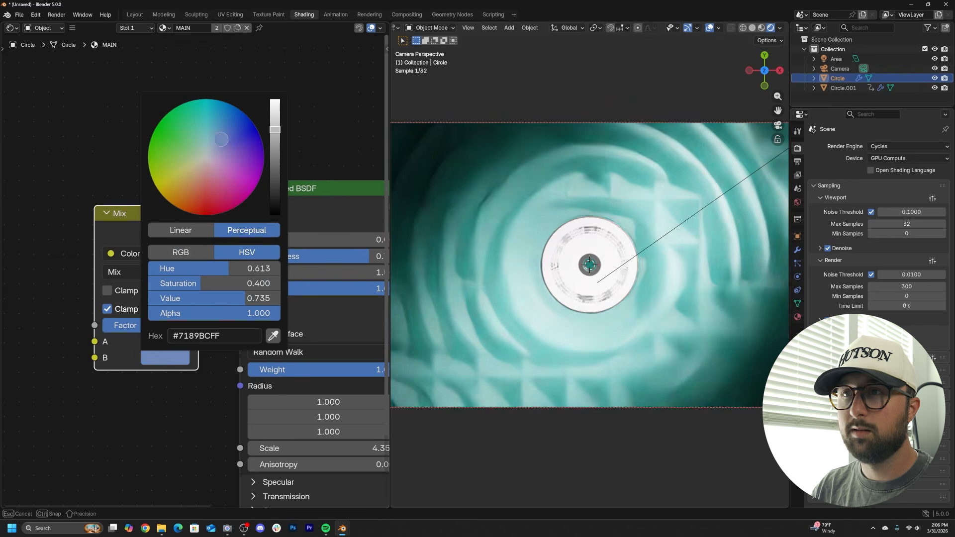
pyautogui.moveTo(275, 133); pyautogui.dragTo(275, 140)
pyautogui.scroll(1, 164, 329)
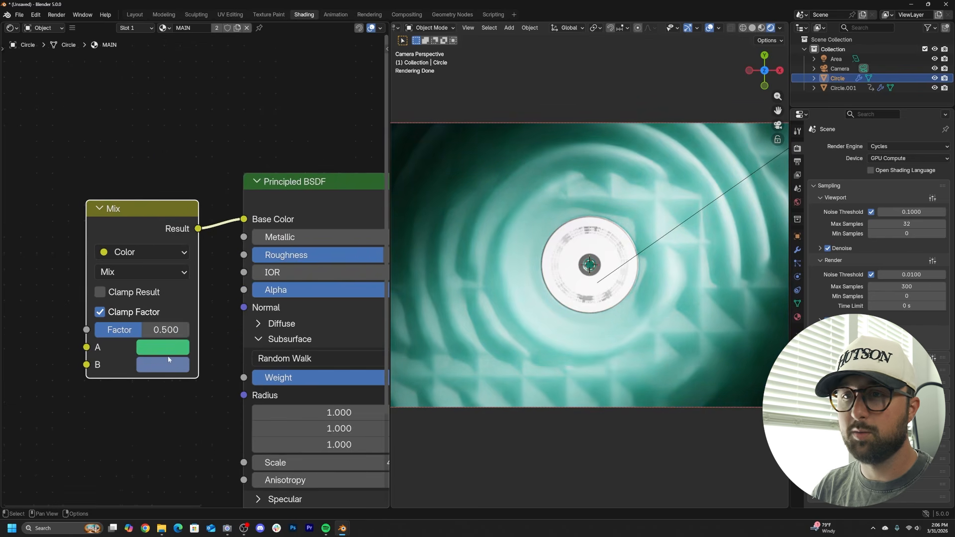
# - Raise the brightness of the Mix node's green color A and blue color B
pyautogui.click(163, 347)
pyautogui.moveTo(286, 102); pyautogui.dragTo(286, 71)
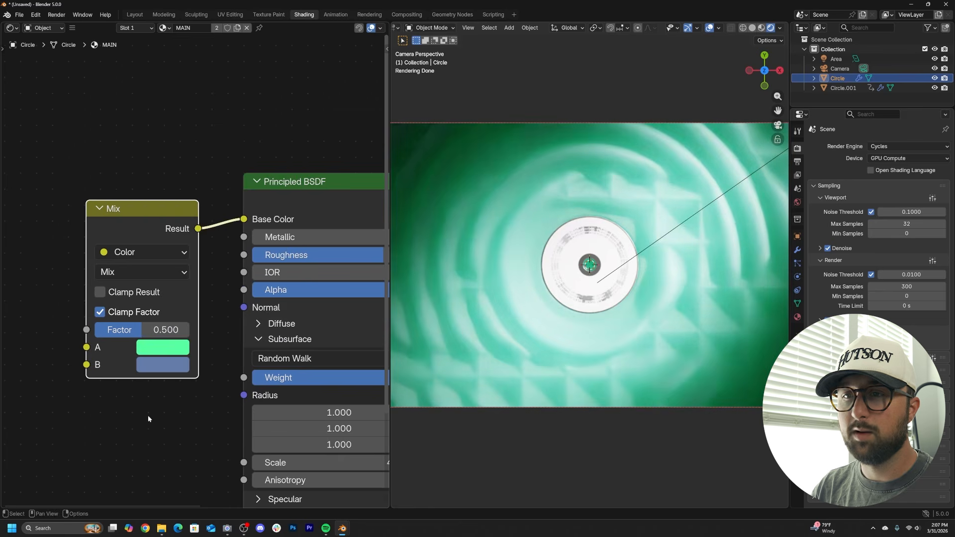
pyautogui.click(174, 368)
pyautogui.moveTo(282, 127); pyautogui.dragTo(282, 113)
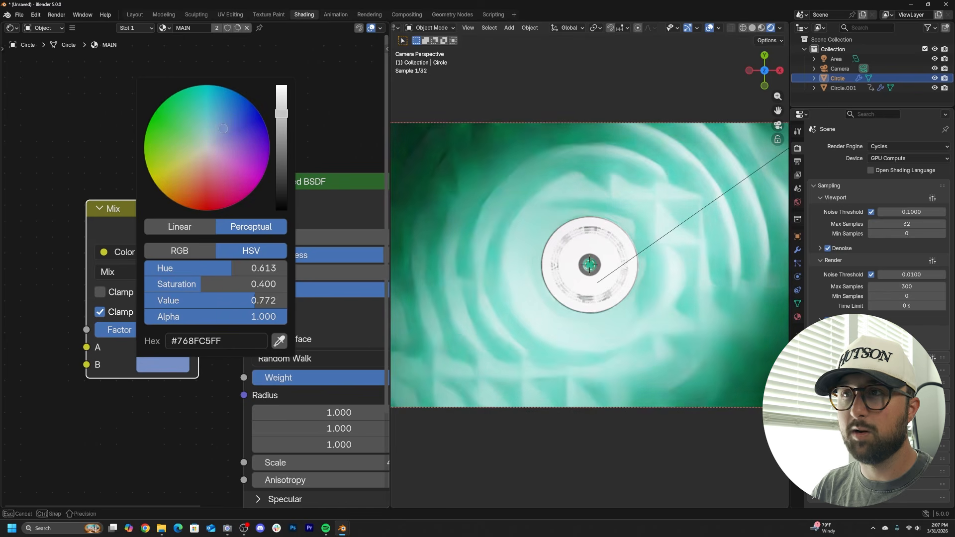
# - Examine the colored disc's relief from a low side angle, ending back in the camera view
pyautogui.moveTo(581, 414); pyautogui.dragTo(585, 350, button='middle')
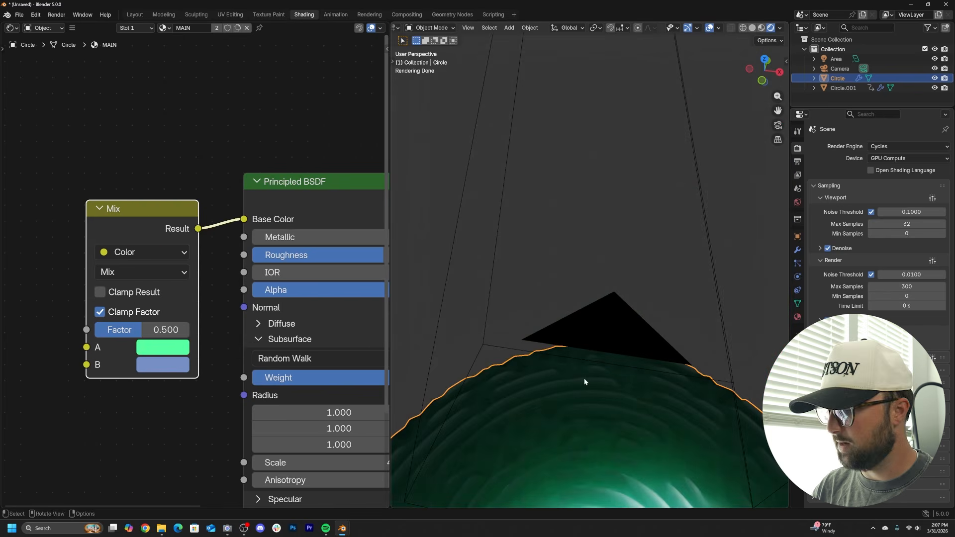
pyautogui.press('KP_Decimal')
pyautogui.scroll(7, 595, 388)
pyautogui.moveTo(658, 419); pyautogui.dragTo(641, 367, button='middle')
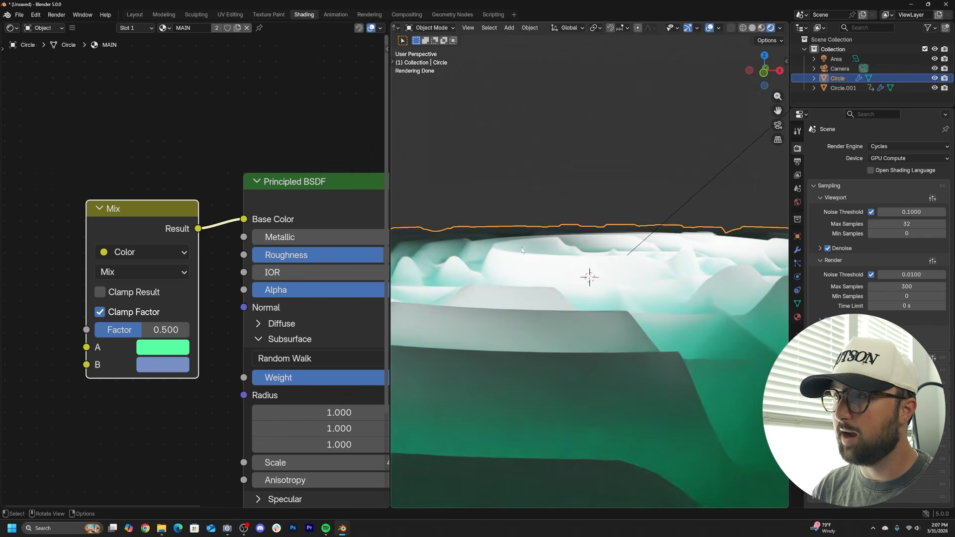
pyautogui.moveTo(492, 259); pyautogui.dragTo(499, 297, button='middle')
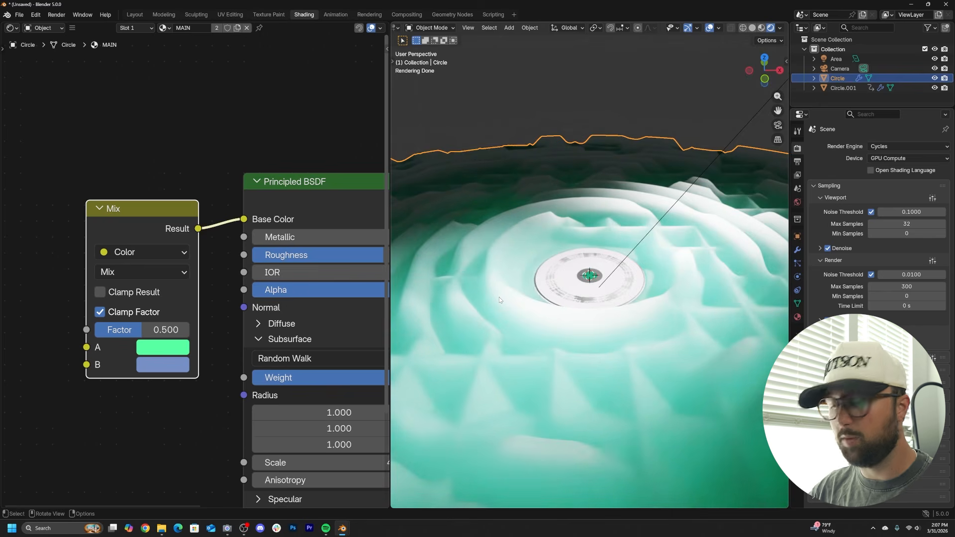
pyautogui.press('KP_0')
# - Add a Color Ramp node and connect its Color output to the Mix node's Factor
pyautogui.moveTo(199, 289); pyautogui.dragTo(308, 288, button='middle')
pyautogui.hotkey('shift', 'a')
pyautogui.click(113, 205)
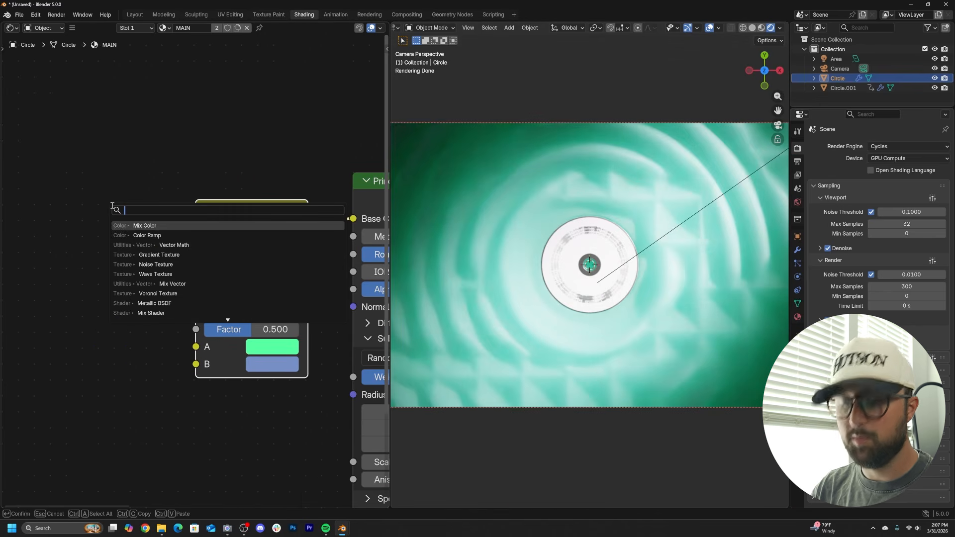
pyautogui.write('COL')
pyautogui.click(149, 274)
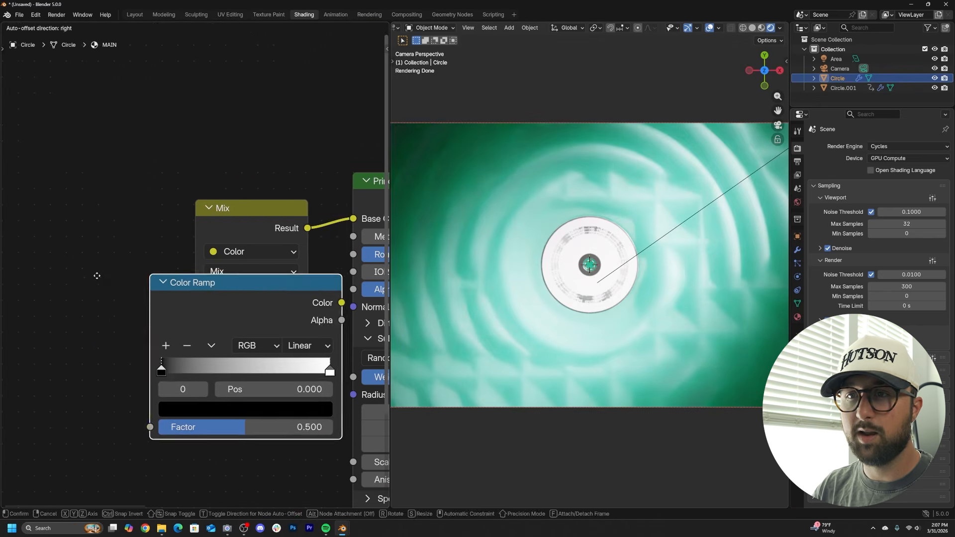
pyautogui.click(193, 264)
pyautogui.moveTo(255, 328); pyautogui.dragTo(260, 329)
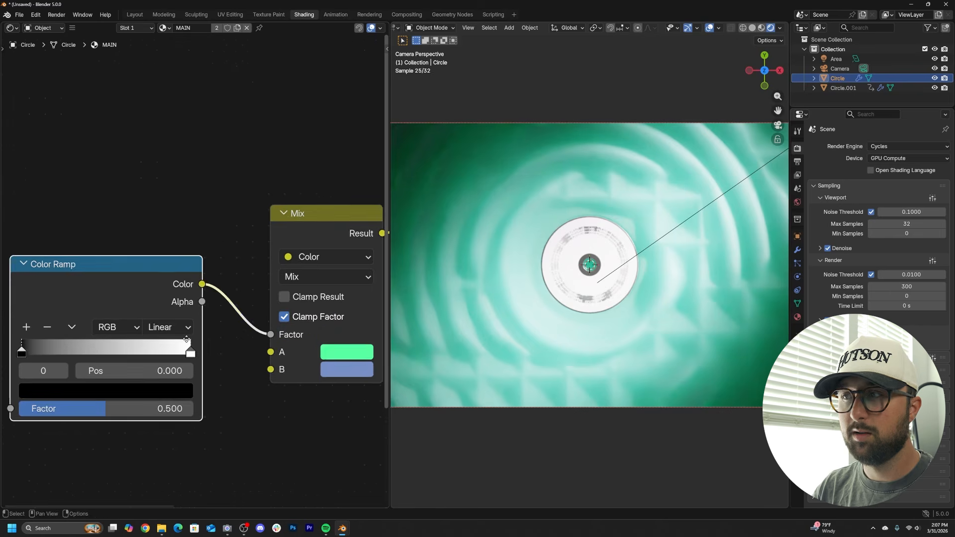
# - Add a linear Gradient Texture node and connect its Color output to the Color Ramp's Factor
pyautogui.hotkey('shift', 'a')
pyautogui.click(132, 213)
pyautogui.write('GRA')
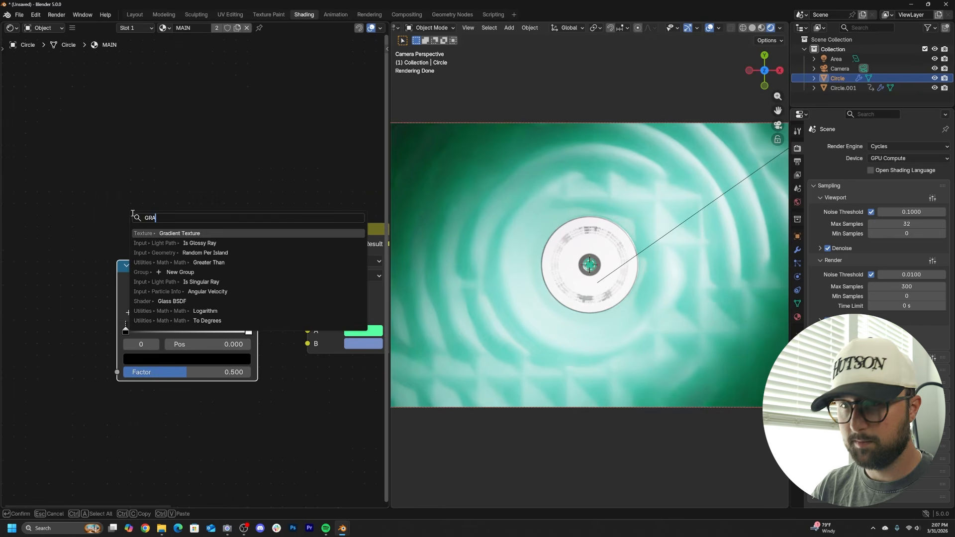
pyautogui.click(178, 233)
pyautogui.click(69, 328)
pyautogui.moveTo(70, 333); pyautogui.dragTo(178, 319, button='middle')
pyautogui.click(174, 323)
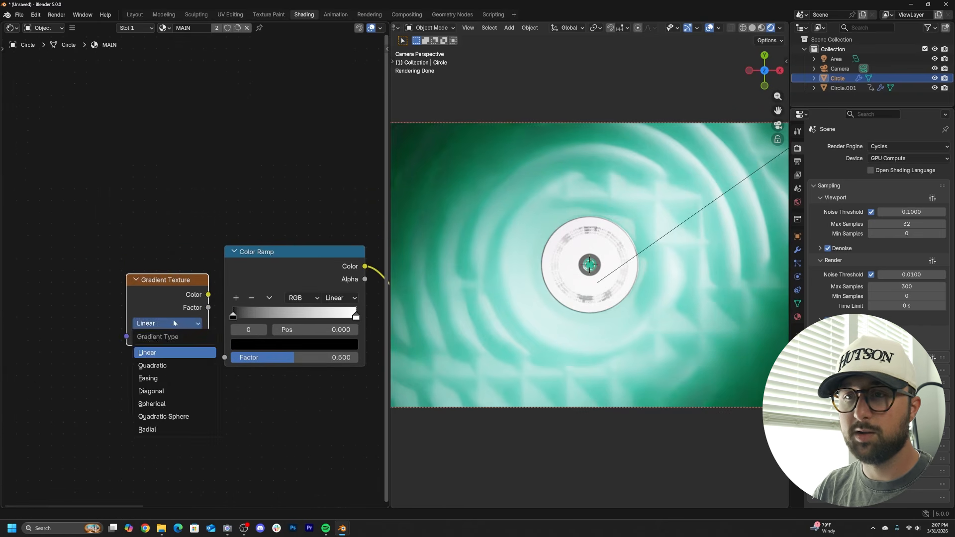
pyautogui.moveTo(208, 295); pyautogui.dragTo(224, 357)
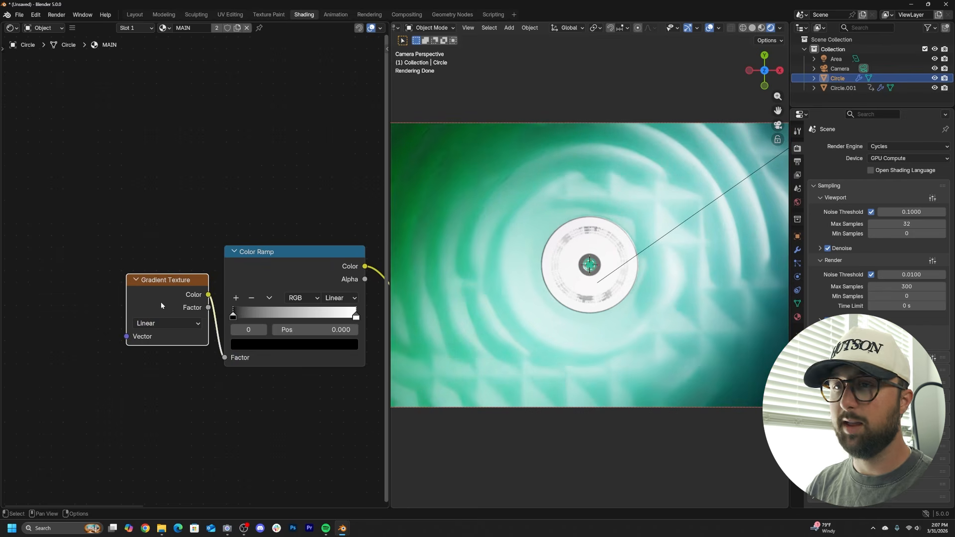
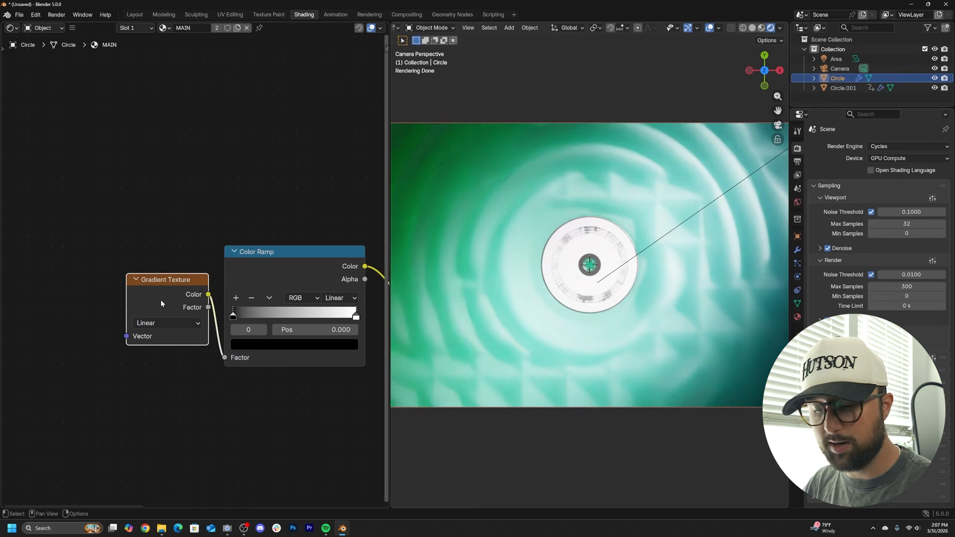
# - Add Texture Coordinate and Mapping nodes to the Gradient Texture, feeding the Mapping vector from the Object coordinates
pyautogui.hotkey('ctrl', 't')
pyautogui.moveTo(162, 316); pyautogui.dragTo(324, 293, button='middle')
pyautogui.click(221, 231)
pyautogui.click(213, 297)
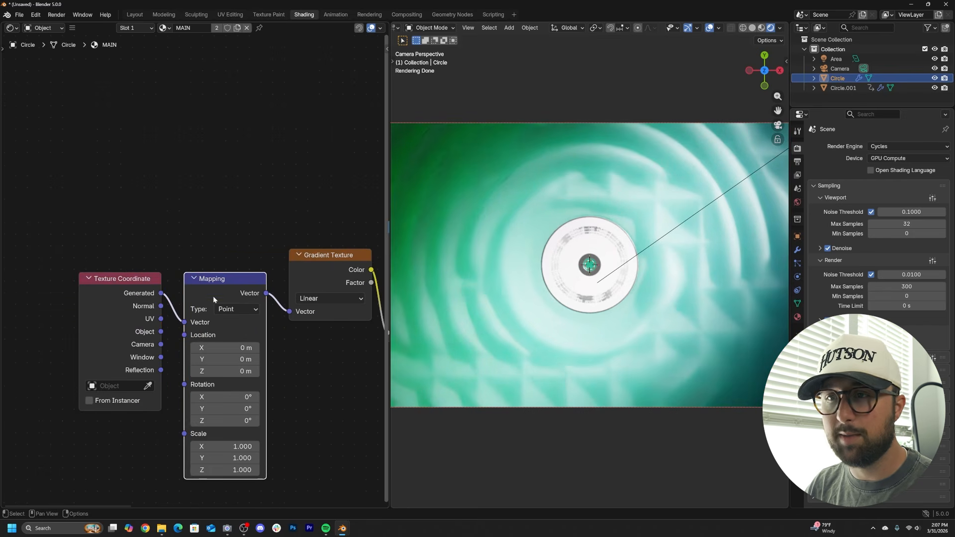
pyautogui.click(106, 290)
pyautogui.moveTo(182, 324); pyautogui.dragTo(222, 193)
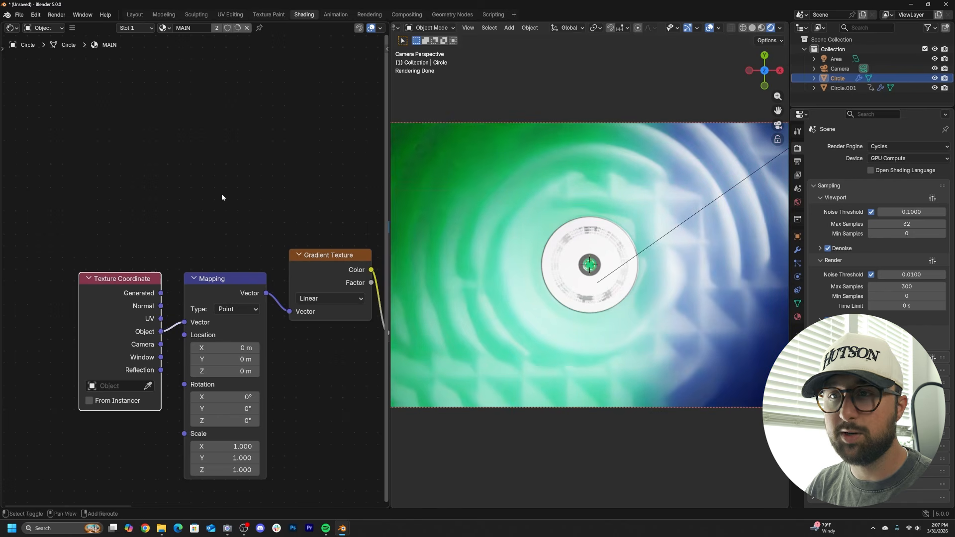
# - Insert a Separate XYZ node between Texture Coordinate and Mapping, connecting its Z output to the Mapping vector
pyautogui.write('SEP')
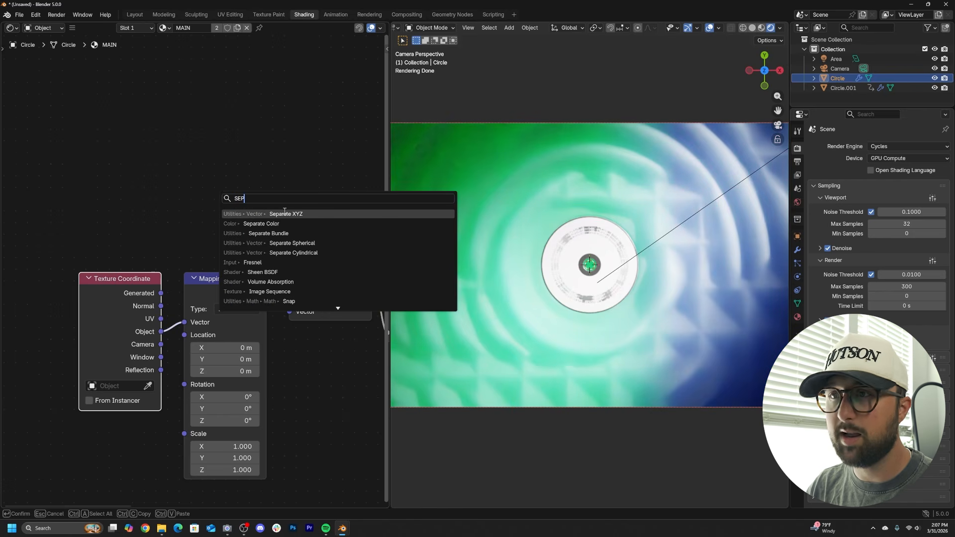
pyautogui.click(284, 213)
pyautogui.click(265, 331)
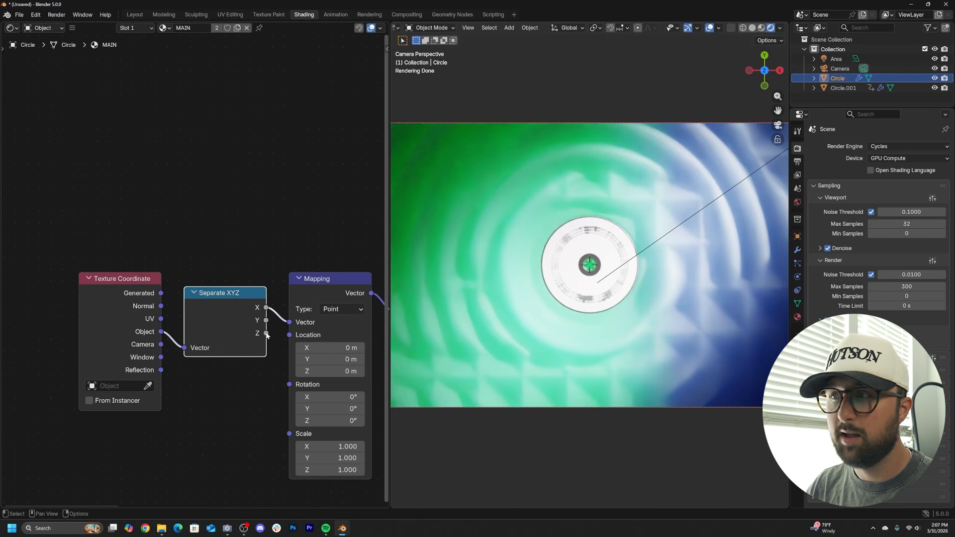
pyautogui.moveTo(285, 335); pyautogui.dragTo(290, 324)
pyautogui.moveTo(431, 331); pyautogui.dragTo(431, 254, button='middle')
# - Shift the mapping's X location slightly and bring the Color Ramp's black and white stops close together, with the white stop at 0.594
pyautogui.moveTo(300, 282); pyautogui.dragTo(212, 264, button='middle')
pyautogui.moveTo(244, 330)
pyautogui.mouseDown()
pyautogui.moveTo(219, 330)
pyautogui.moveTo(235, 330)
pyautogui.mouseUp()
pyautogui.moveTo(348, 284); pyautogui.dragTo(167, 303, button='middle')
pyautogui.scroll(4, 233, 294)
pyautogui.moveTo(243, 300); pyautogui.dragTo(139, 304, button='middle')
pyautogui.moveTo(140, 303); pyautogui.dragTo(216, 302)
pyautogui.moveTo(296, 301); pyautogui.dragTo(226, 301)
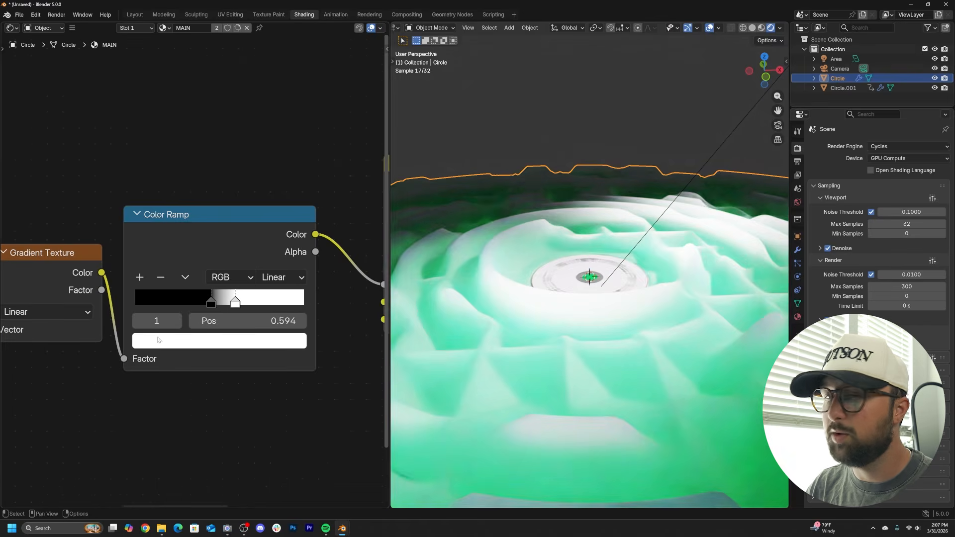
# - Flip the Color Ramp and set the Mapping node's X location to 0.27 m, returning to the camera view
pyautogui.moveTo(158, 340); pyautogui.dragTo(192, 327, button='middle')
pyautogui.moveTo(177, 350); pyautogui.dragTo(187, 350)
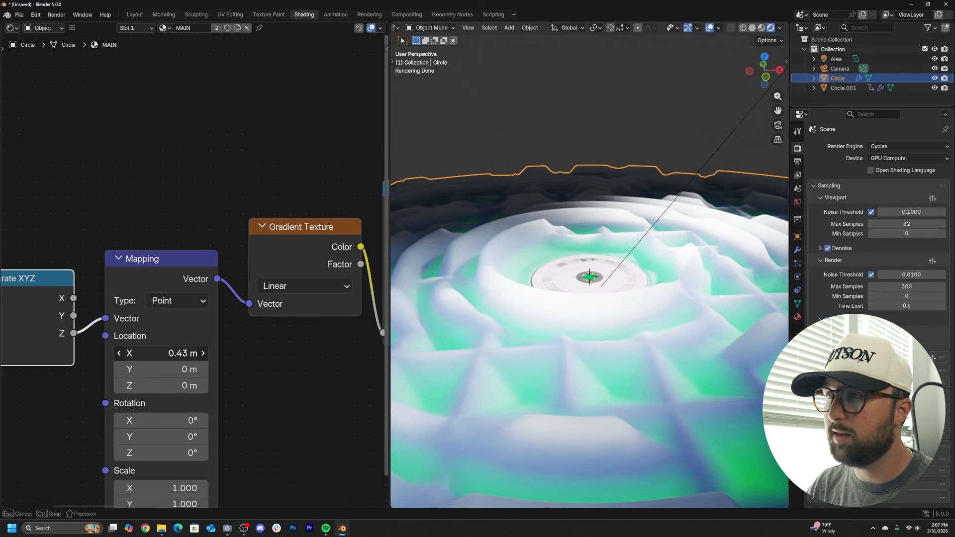
pyautogui.moveTo(210, 324); pyautogui.dragTo(36, 318, button='middle')
pyautogui.click(270, 242)
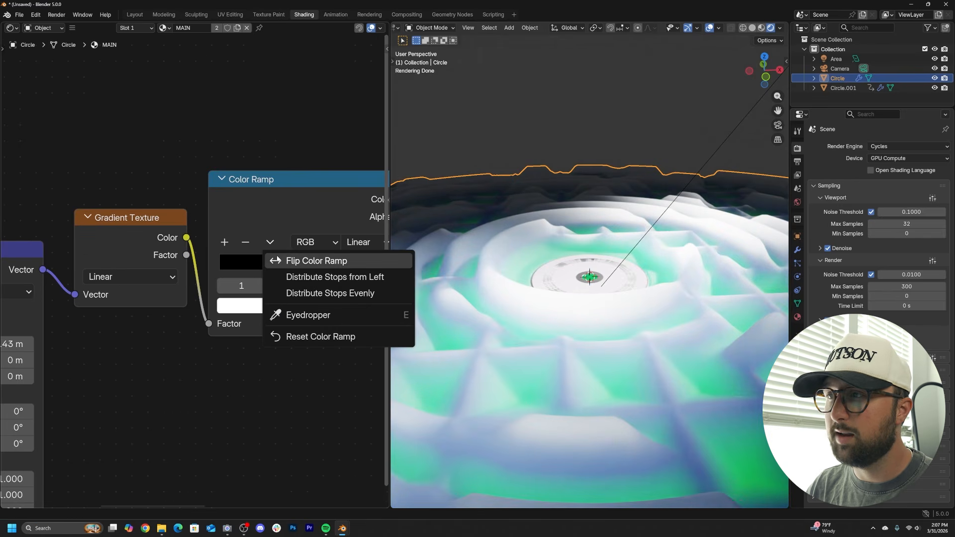
pyautogui.click(278, 259)
pyautogui.moveTo(278, 259); pyautogui.dragTo(352, 253, button='middle')
pyautogui.moveTo(74, 339); pyautogui.dragTo(62, 338)
pyautogui.press('KP_0')
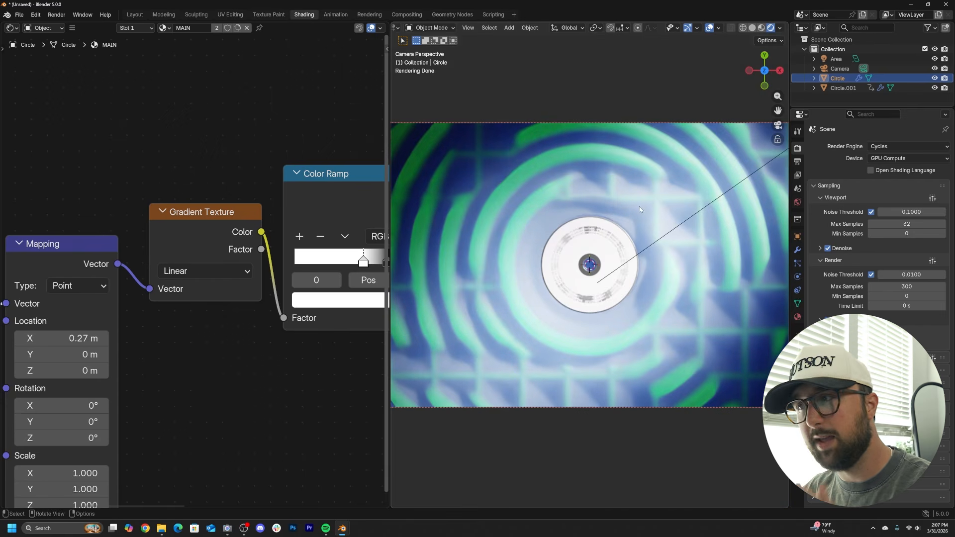
# - Move the Mix node lower in the node graph, between the Color Ramp and the Principled BSDF
pyautogui.scroll(-9, 201, 278)
pyautogui.moveTo(349, 295); pyautogui.dragTo(227, 305, button='middle')
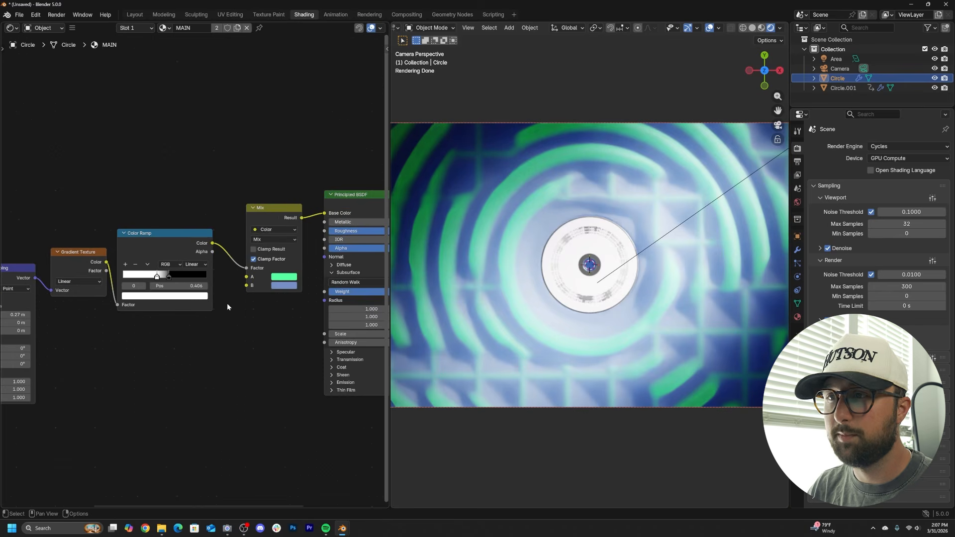
pyautogui.moveTo(271, 211); pyautogui.dragTo(273, 307)
pyautogui.scroll(3, 398, 352)
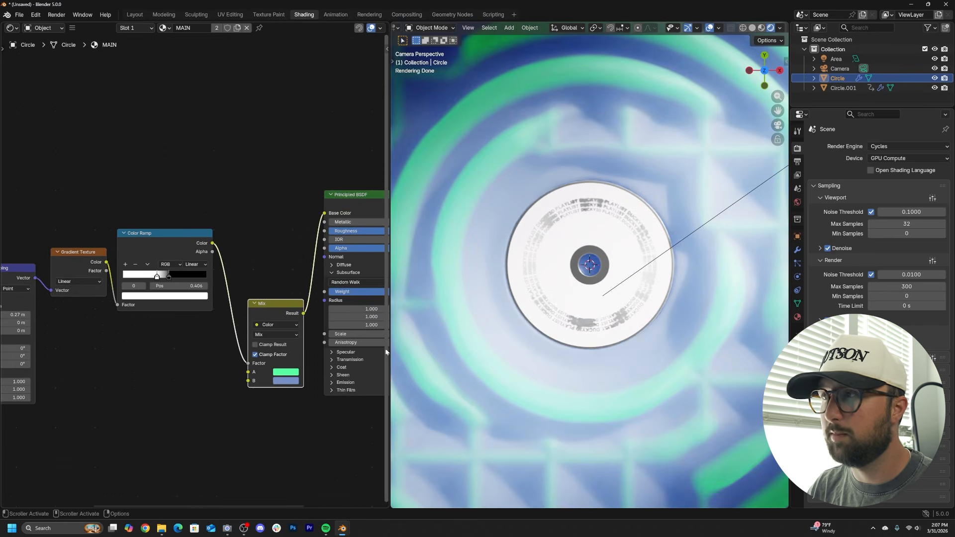
# - Add a Color Ramp node beneath the existing one and duplicate it to get a second new ramp below
pyautogui.scroll(-3, 559, 354)
pyautogui.scroll(3, 560, 354)
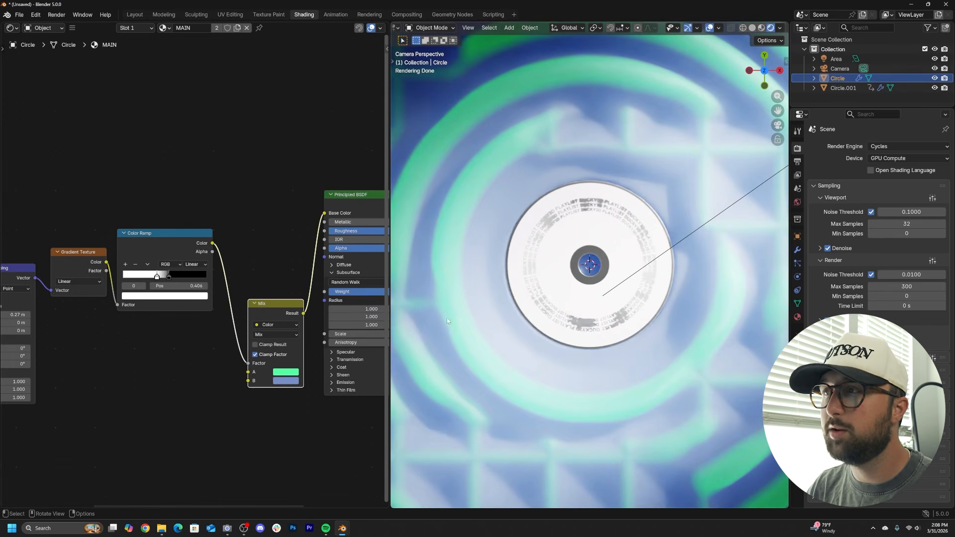
pyautogui.moveTo(166, 402); pyautogui.dragTo(228, 350, button='middle')
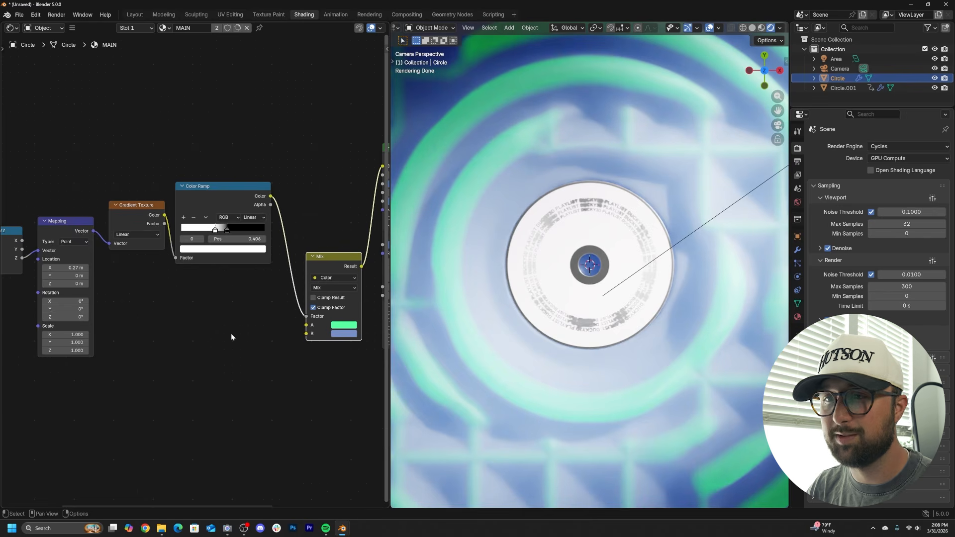
pyautogui.scroll(1, 231, 324)
pyautogui.hotkey('shift', 'a')
pyautogui.write('COL')
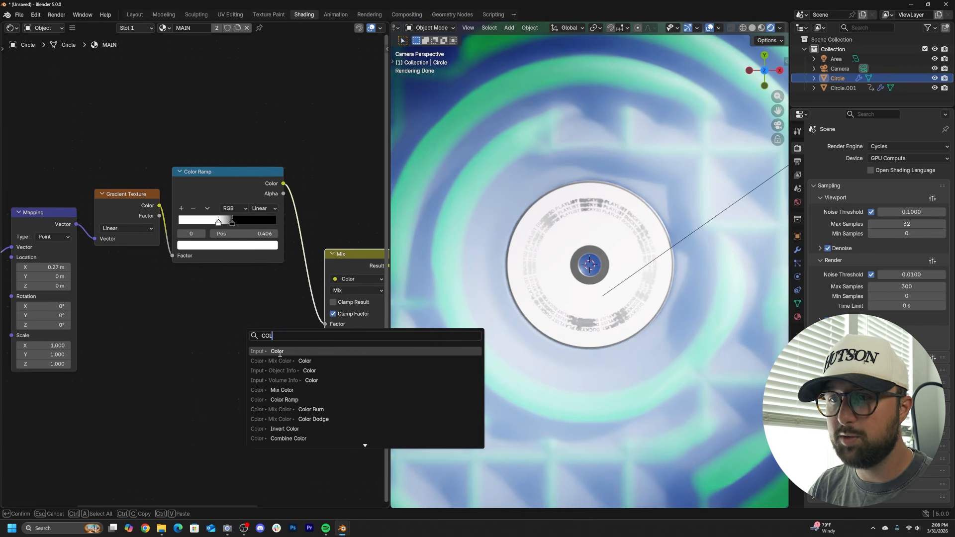
pyautogui.click(284, 400)
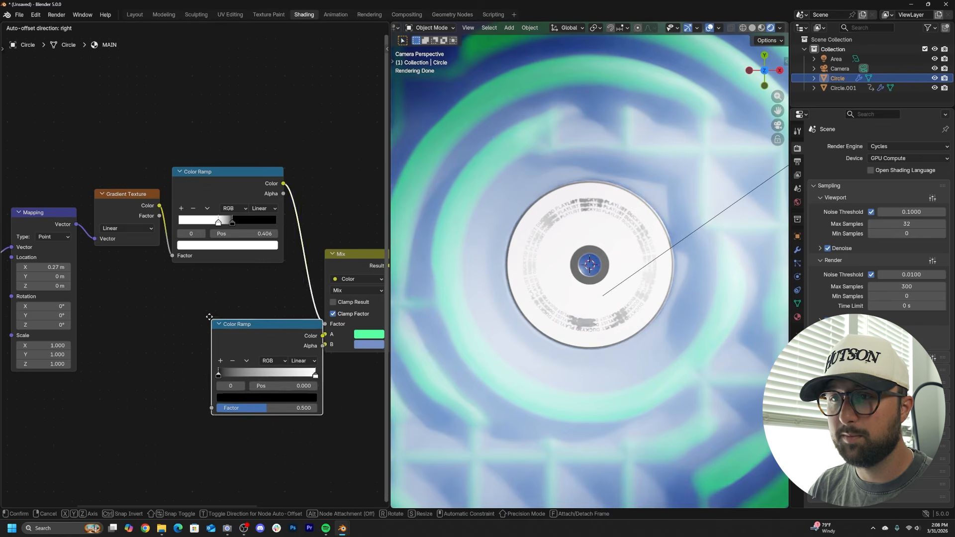
pyautogui.click(213, 302)
pyautogui.hotkey('shift', 'd')
pyautogui.click(214, 404)
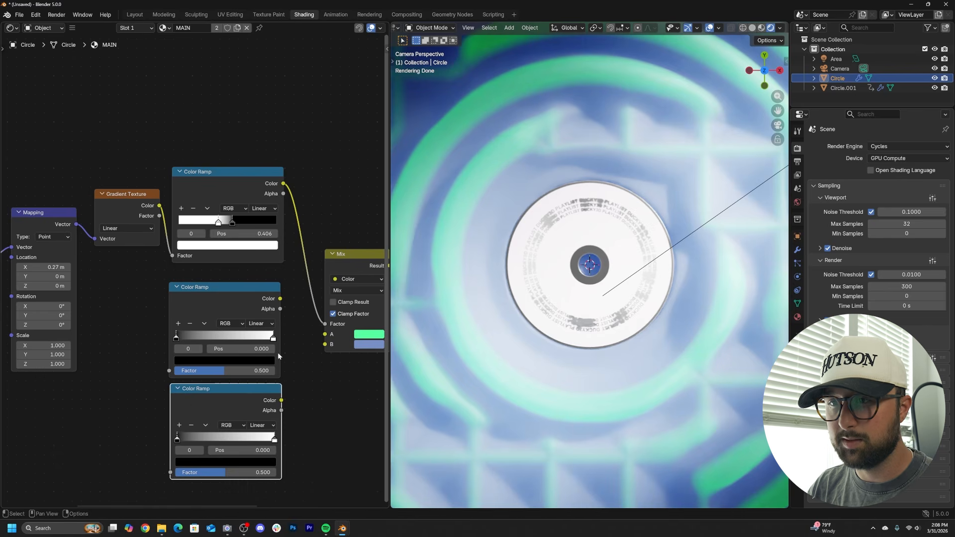
# - Copy the Mix node's green A color and blue B color into the white end stops of the two new Color Ramps
pyautogui.click(274, 340)
pyautogui.scroll(2, 309, 331)
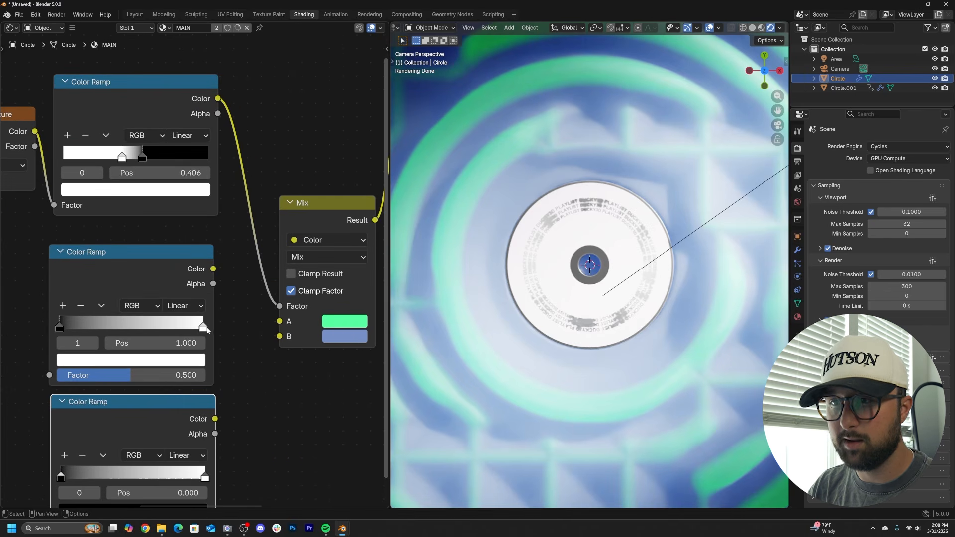
pyautogui.hotkey('ctrl', 'v')
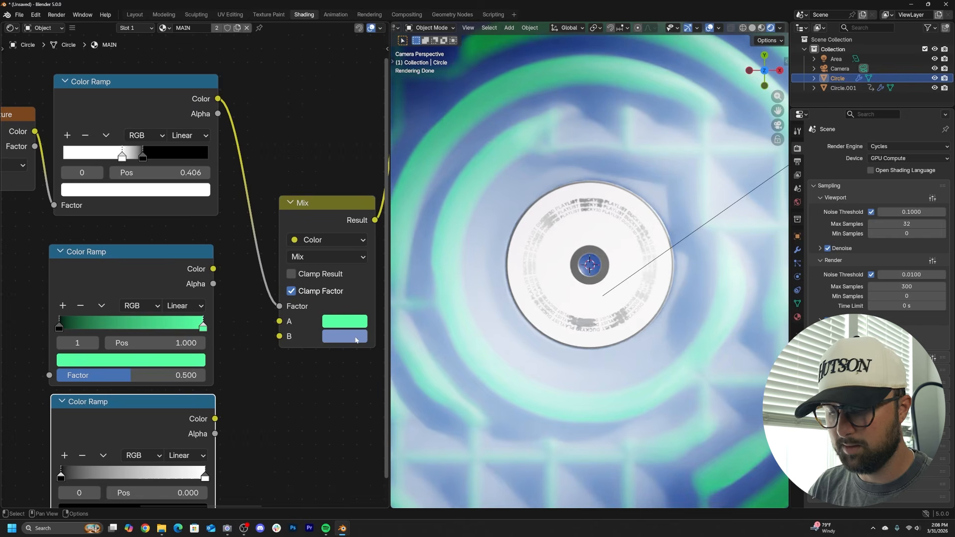
pyautogui.moveTo(233, 428); pyautogui.dragTo(285, 361, button='middle')
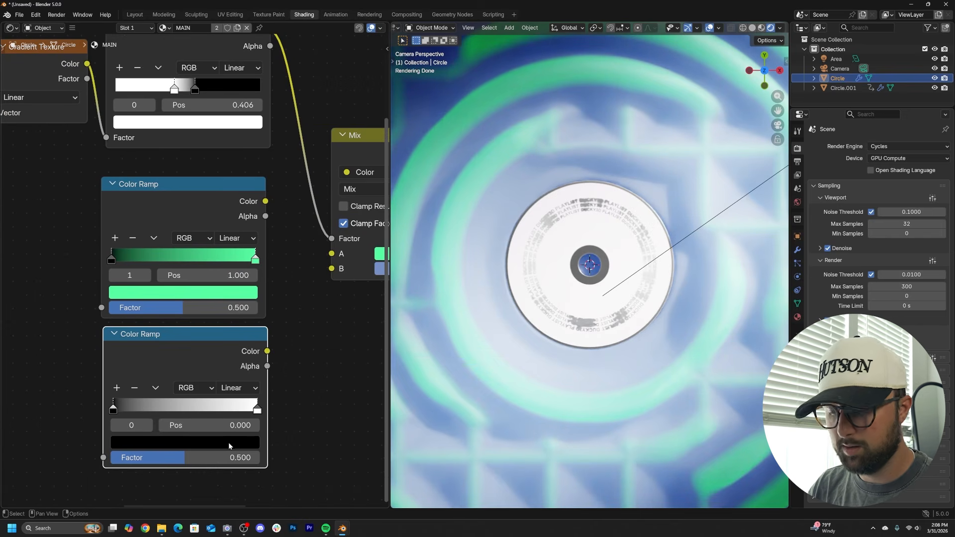
pyautogui.click(257, 408)
pyautogui.hotkey('ctrl', 'v')
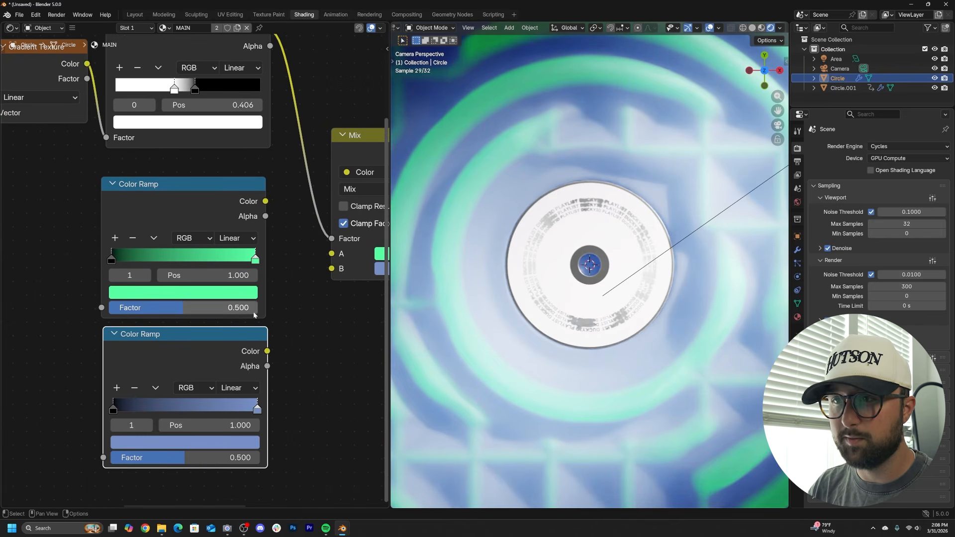
# - Connect the green and blue Color Ramps to the Mix node's A and B inputs, and move both ramps lower in the graph
pyautogui.moveTo(329, 274); pyautogui.dragTo(330, 272)
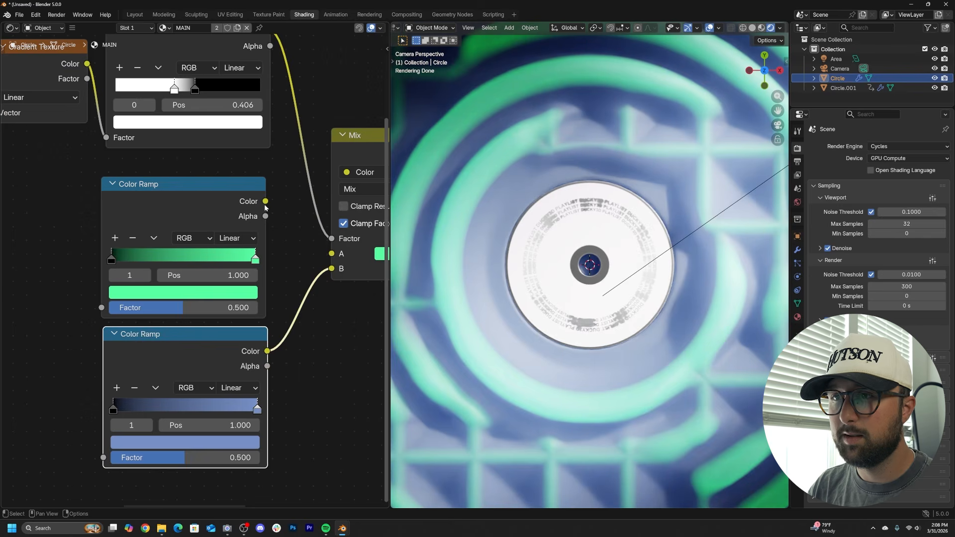
pyautogui.moveTo(266, 202); pyautogui.dragTo(330, 254)
pyautogui.moveTo(38, 300); pyautogui.dragTo(174, 300, button='middle')
pyautogui.scroll(-1, 174, 300)
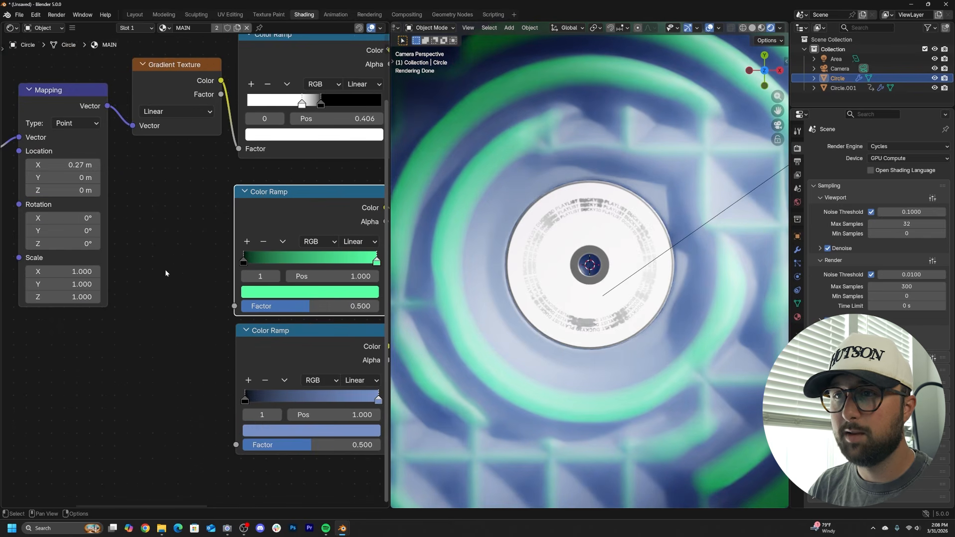
pyautogui.scroll(-1, 169, 256)
pyautogui.moveTo(174, 243); pyautogui.dragTo(258, 338)
pyautogui.scroll(-1, 222, 287)
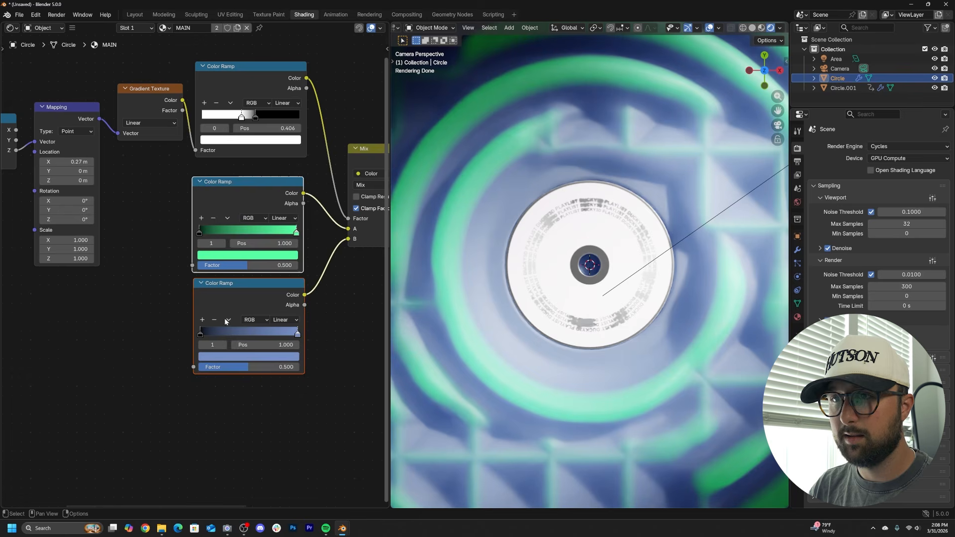
pyautogui.moveTo(232, 280); pyautogui.dragTo(237, 334)
# - Add a Noise Texture node beside the new ramps, with its own Texture Coordinate and Mapping nodes attached
pyautogui.hotkey('shift', 'a')
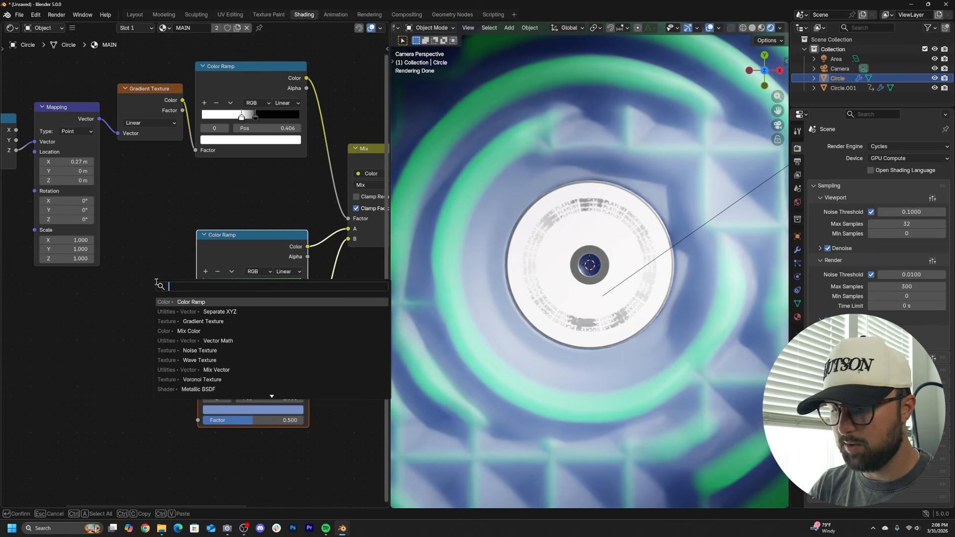
pyautogui.write('NOI')
pyautogui.press('Return')
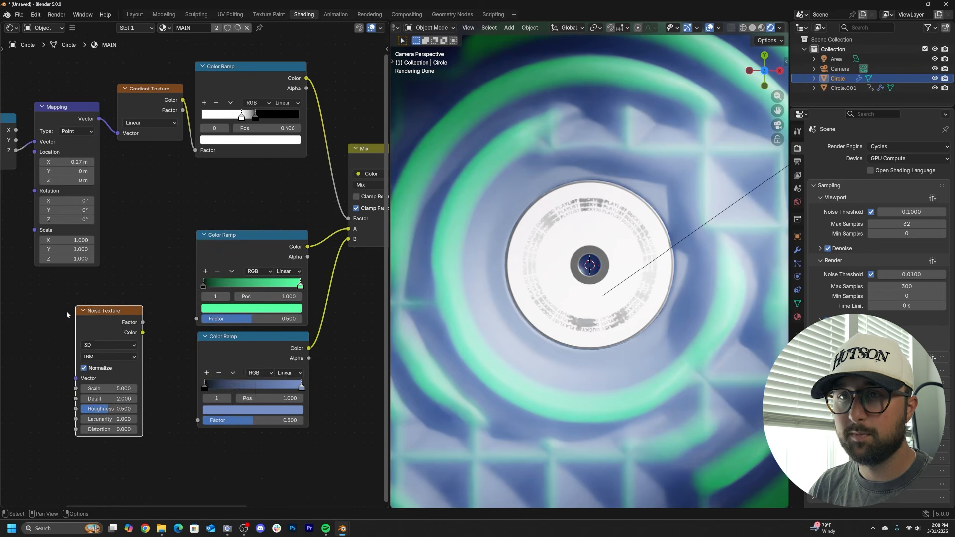
pyautogui.click(260, 308)
pyautogui.hotkey('ctrl', 't')
pyautogui.moveTo(184, 321); pyautogui.dragTo(208, 312, button='middle')
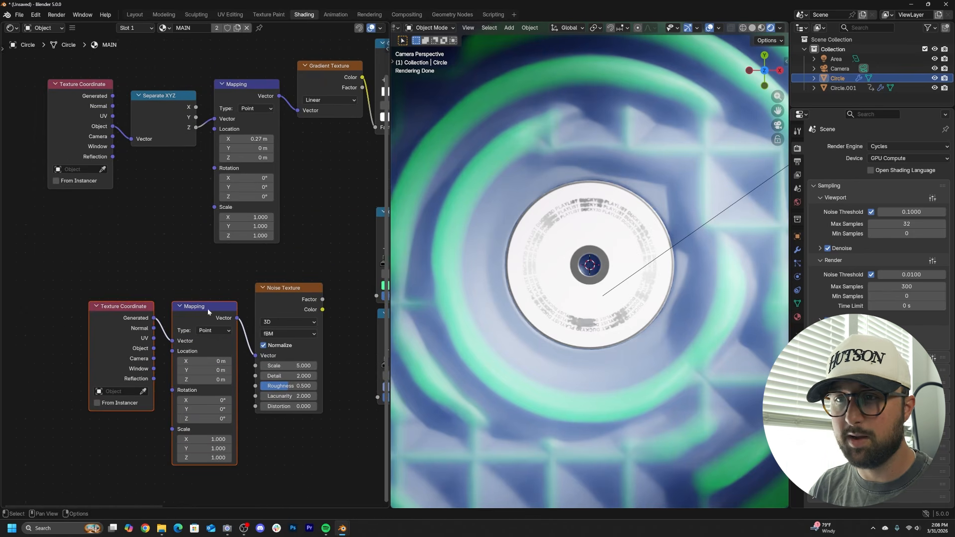
# - Connect the Noise Texture's Color output to the Factor inputs of the green and blue Color Ramps
pyautogui.moveTo(338, 300); pyautogui.dragTo(184, 294, button='middle')
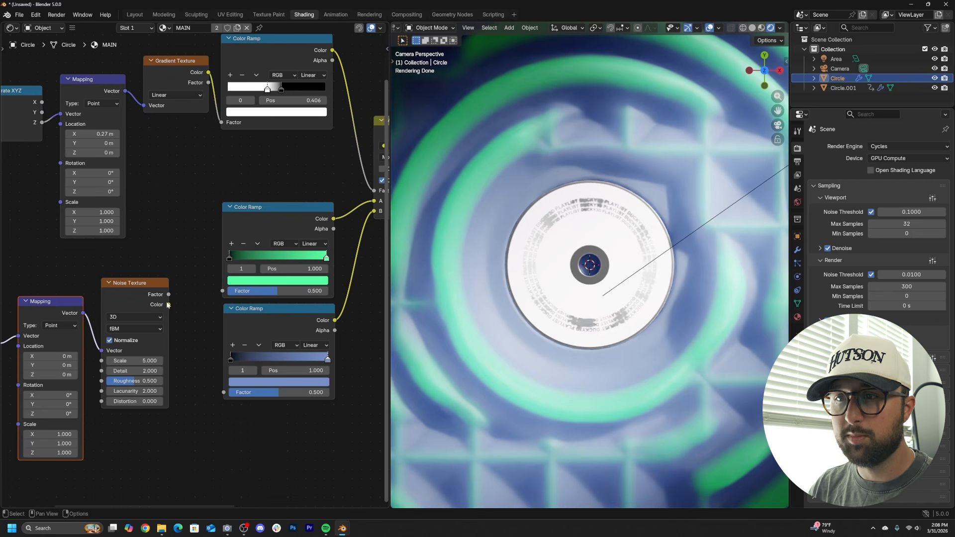
pyautogui.moveTo(168, 304); pyautogui.dragTo(222, 291)
pyautogui.moveTo(209, 376); pyautogui.dragTo(224, 392)
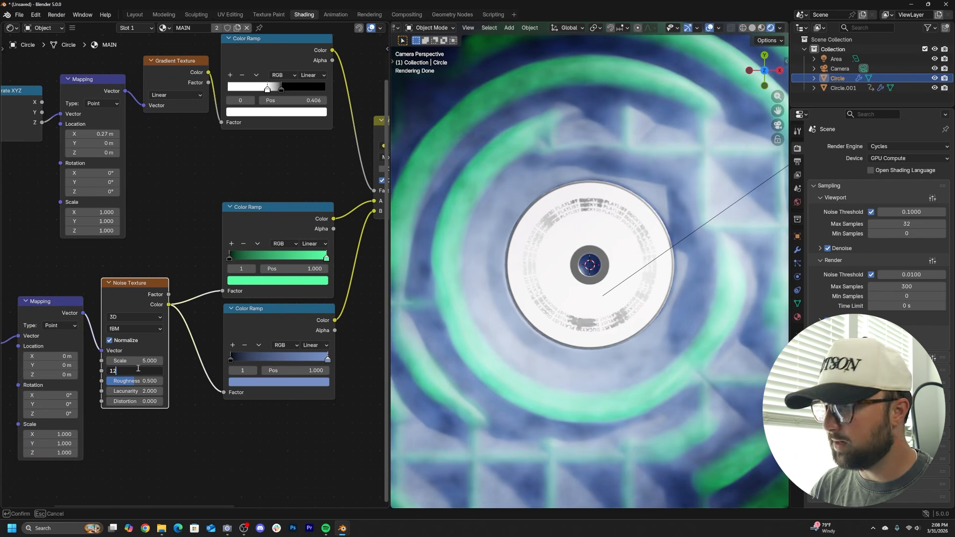
# - Drive the Noise Texture with Object coordinates and set its Detail to 12 and Roughness to 0.773
pyautogui.press('Return')
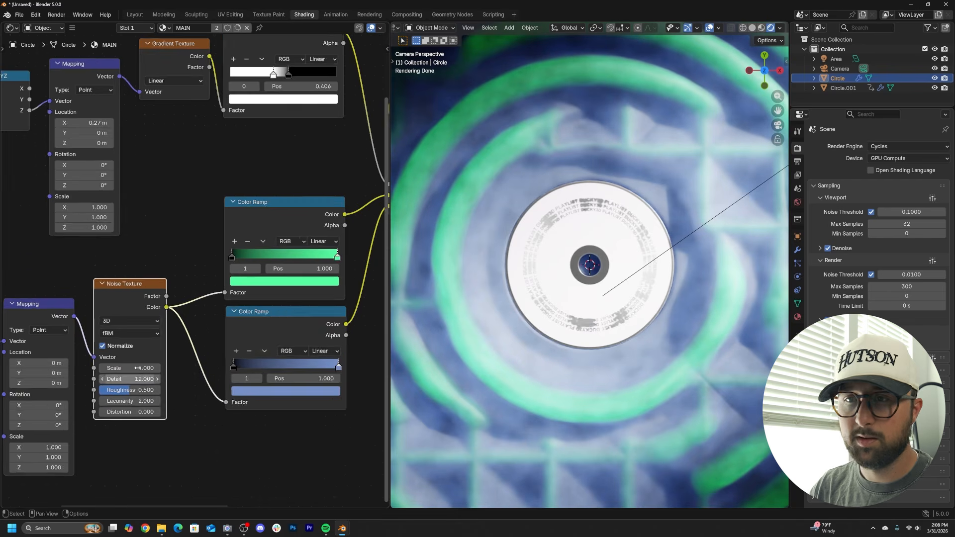
pyautogui.scroll(2, 210, 338)
pyautogui.moveTo(249, 362); pyautogui.dragTo(266, 362)
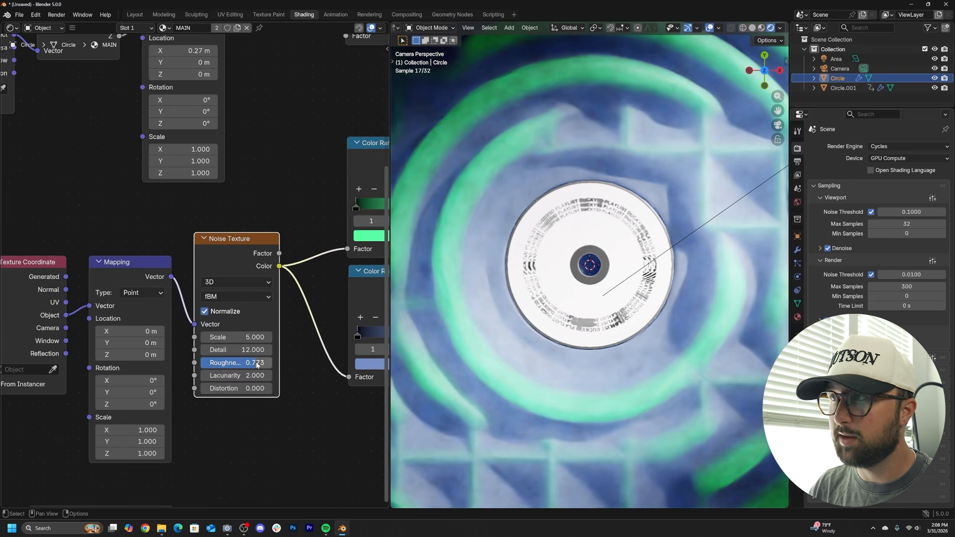
# - Move the noise's Texture Coordinate and Mapping nodes farther away from the Noise Texture to make room between them
pyautogui.moveTo(207, 287); pyautogui.dragTo(239, 324, button='middle')
pyautogui.moveTo(116, 277); pyautogui.dragTo(24, 339)
pyautogui.moveTo(116, 312); pyautogui.dragTo(176, 316, button='middle')
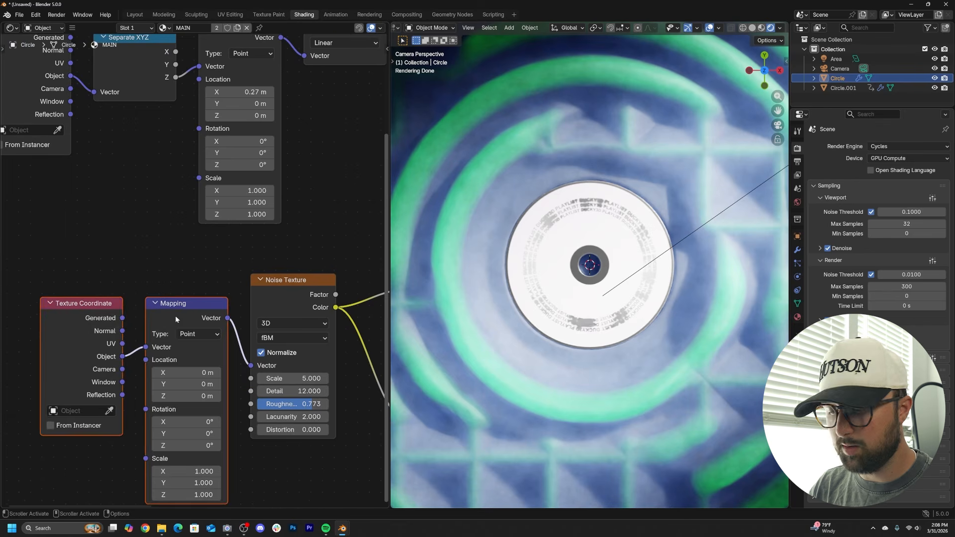
pyautogui.moveTo(175, 317); pyautogui.dragTo(48, 318)
pyautogui.moveTo(273, 294); pyautogui.dragTo(74, 314, button='middle')
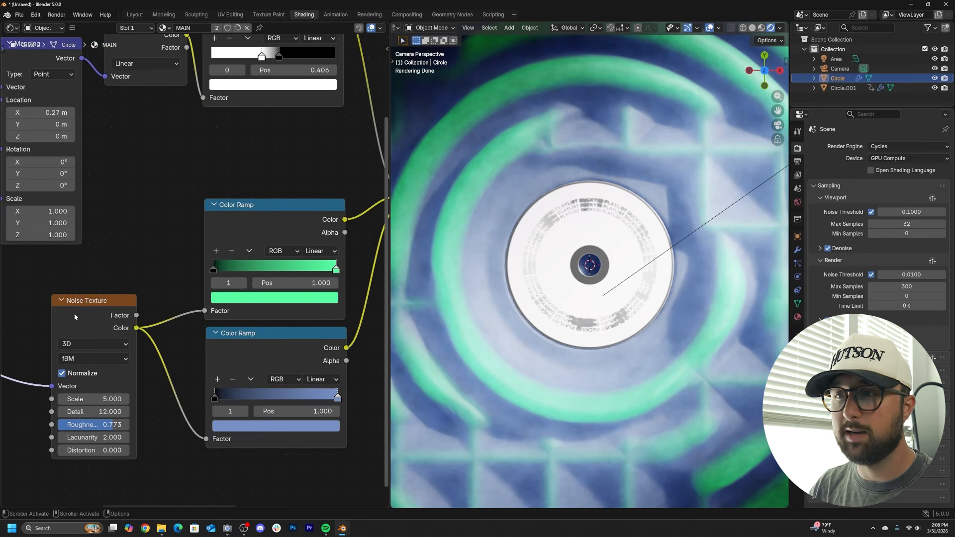
# - Set the blue Color Ramp to B-Spline with its black stop at 0.366, and move the green ramp's black stop to 0.249
pyautogui.click(326, 380)
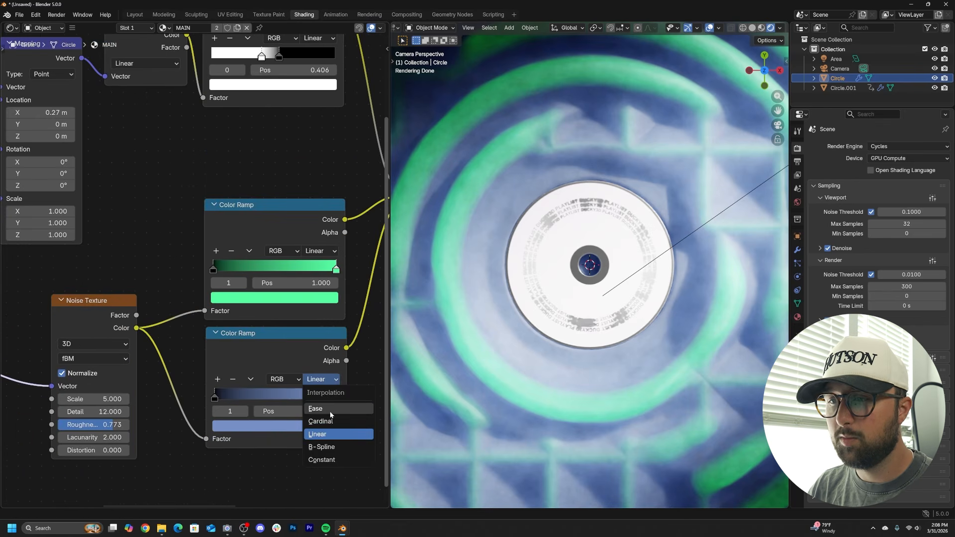
pyautogui.click(328, 446)
pyautogui.moveTo(215, 397); pyautogui.dragTo(259, 396)
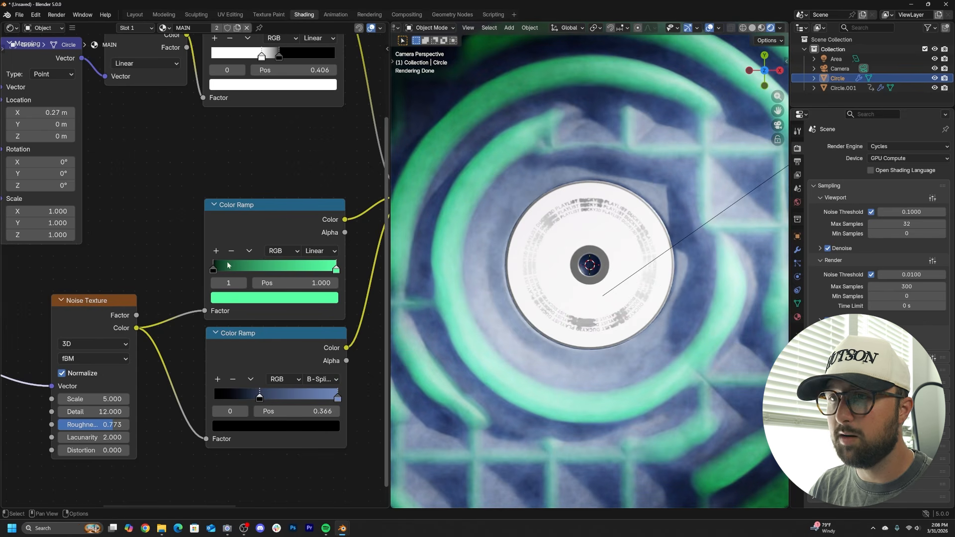
pyautogui.moveTo(214, 268); pyautogui.dragTo(244, 268)
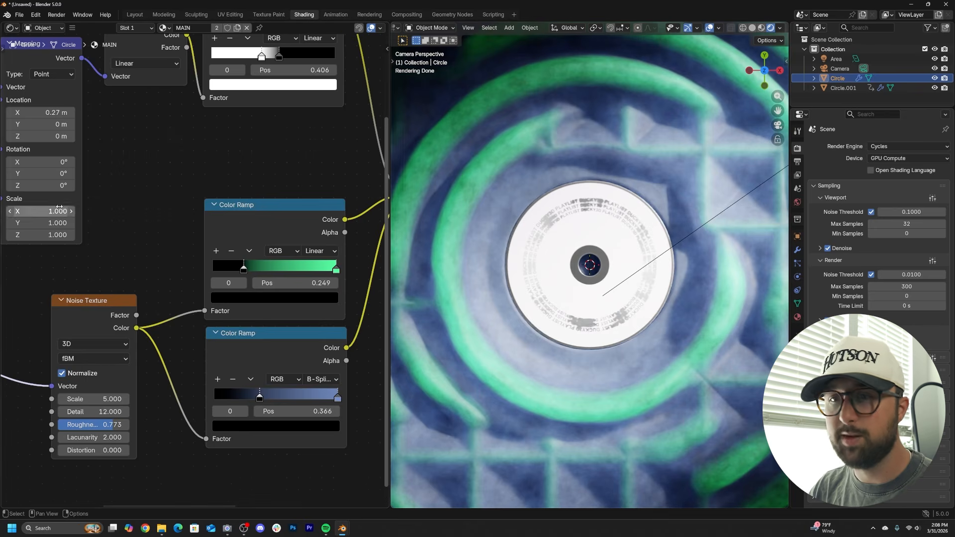
# - Duplicate the Noise Texture and insert the copy between the Mapping node and the original Noise Texture
pyautogui.scroll(-1, 52, 234)
pyautogui.moveTo(92, 310); pyautogui.dragTo(267, 297, button='middle')
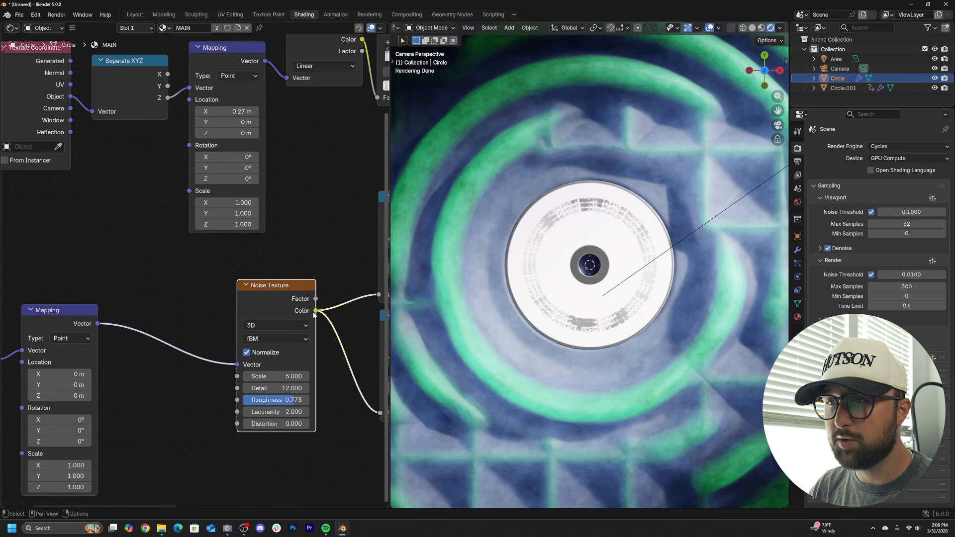
pyautogui.moveTo(331, 338); pyautogui.dragTo(296, 321, button='middle')
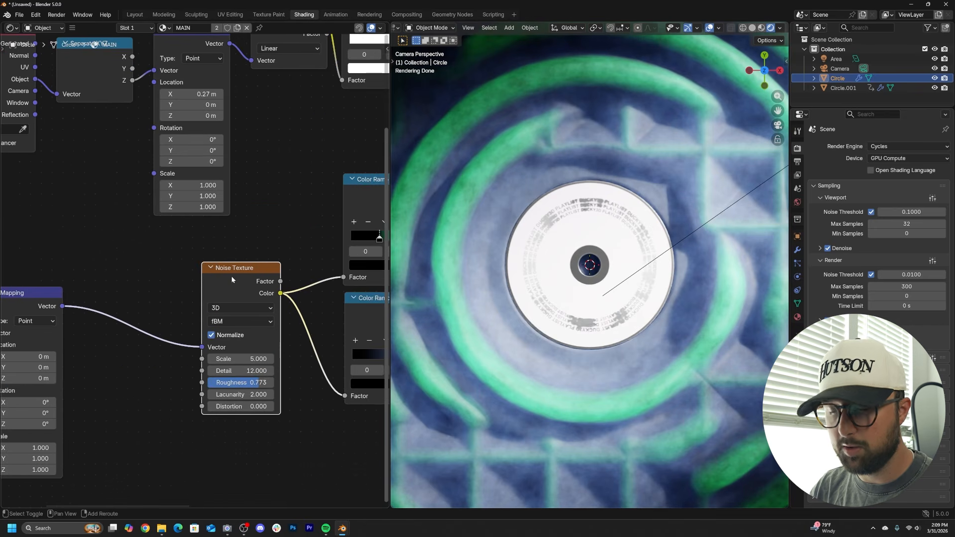
pyautogui.hotkey('shift', 'd')
pyautogui.click(120, 288)
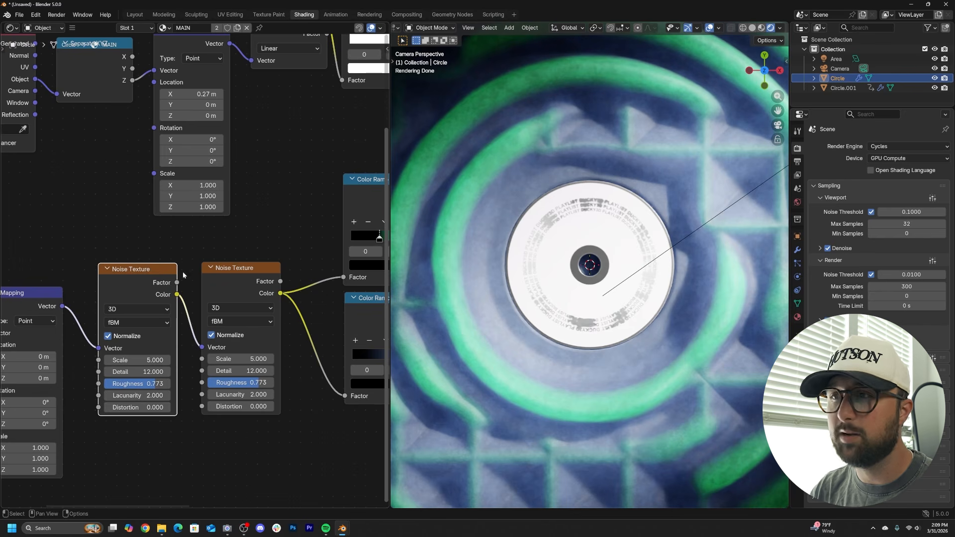
# - Move the black stop of the gradient's Color Ramp to 0.667 and check the result across the whole camera frame
pyautogui.scroll(-3, 204, 272)
pyautogui.moveTo(306, 252); pyautogui.dragTo(265, 292, button='middle')
pyautogui.moveTo(313, 228); pyautogui.dragTo(147, 277, button='middle')
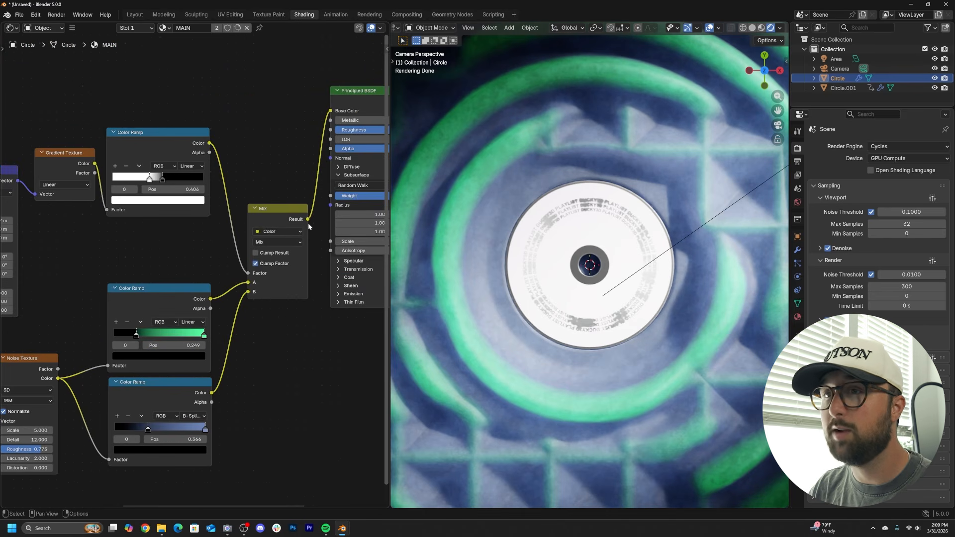
pyautogui.scroll(2, 153, 202)
pyautogui.moveTo(177, 206); pyautogui.dragTo(194, 209)
pyautogui.press('Home')
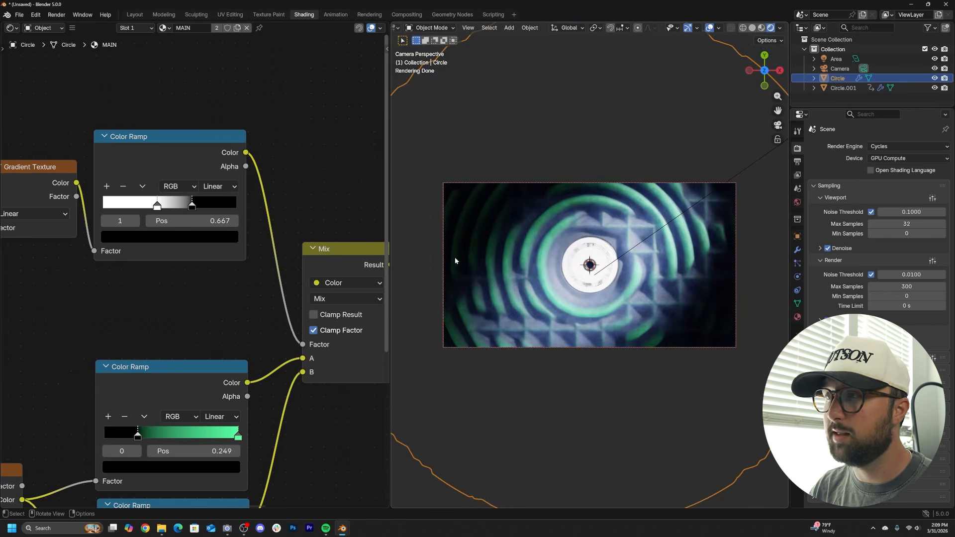
pyautogui.scroll(3, 599, 304)
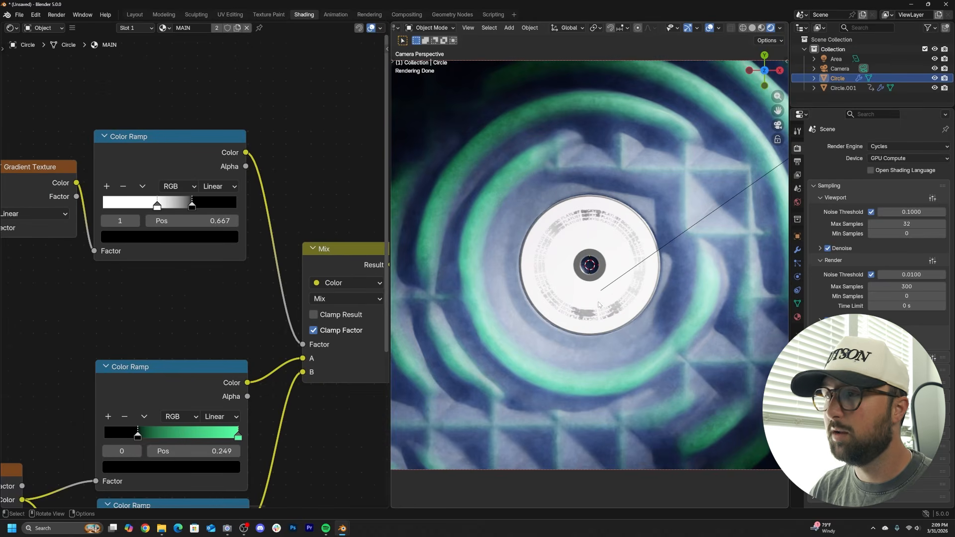
# - Move the Principled BSDF and Material Output nodes farther away from the Mix node to free up space
pyautogui.scroll(-2, 312, 370)
pyautogui.moveTo(315, 360); pyautogui.dragTo(279, 366, button='middle')
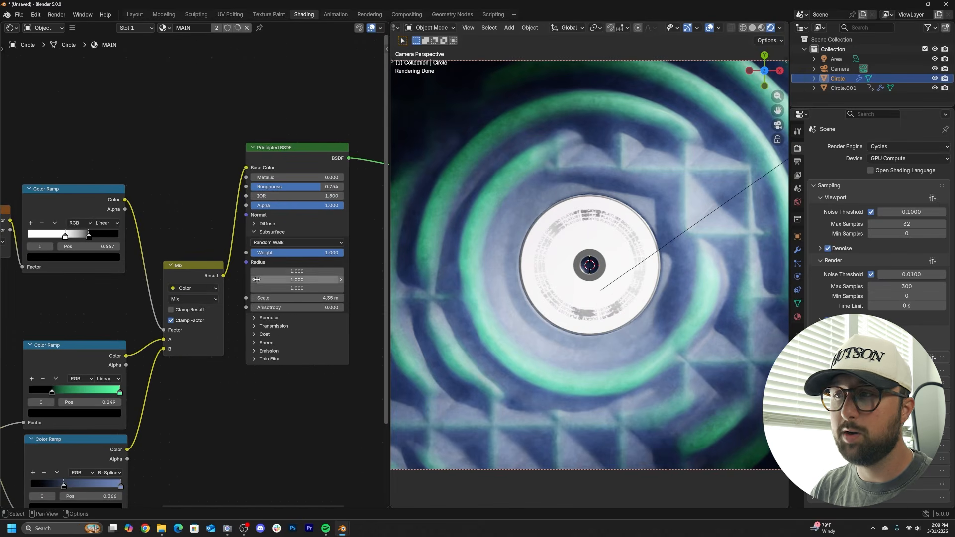
pyautogui.scroll(-2, 232, 276)
pyautogui.moveTo(260, 275); pyautogui.dragTo(202, 281, button='middle')
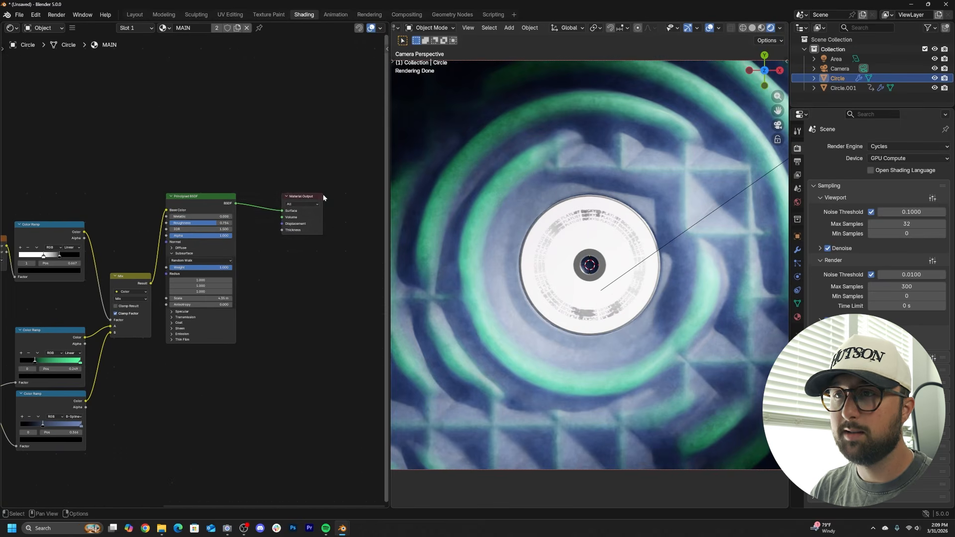
pyautogui.moveTo(338, 178); pyautogui.dragTo(205, 297)
pyautogui.press('g')
pyautogui.click(297, 353)
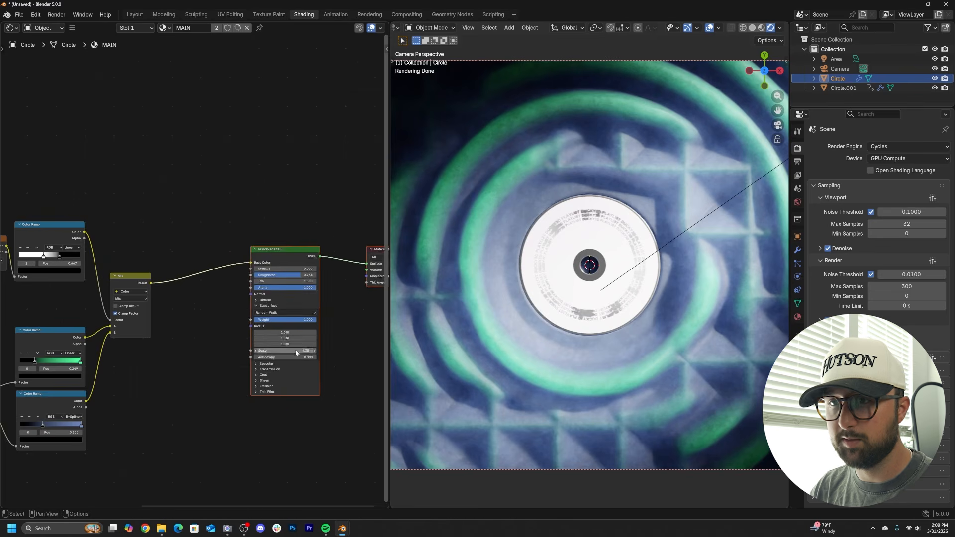
# - Add another Color Ramp node in the free space between the Mix node and the Principled BSDF
pyautogui.scroll(3, 219, 339)
pyautogui.moveTo(219, 339); pyautogui.dragTo(259, 321, button='middle')
pyautogui.hotkey('shift', 'a')
pyautogui.click(245, 291)
pyautogui.write('col')
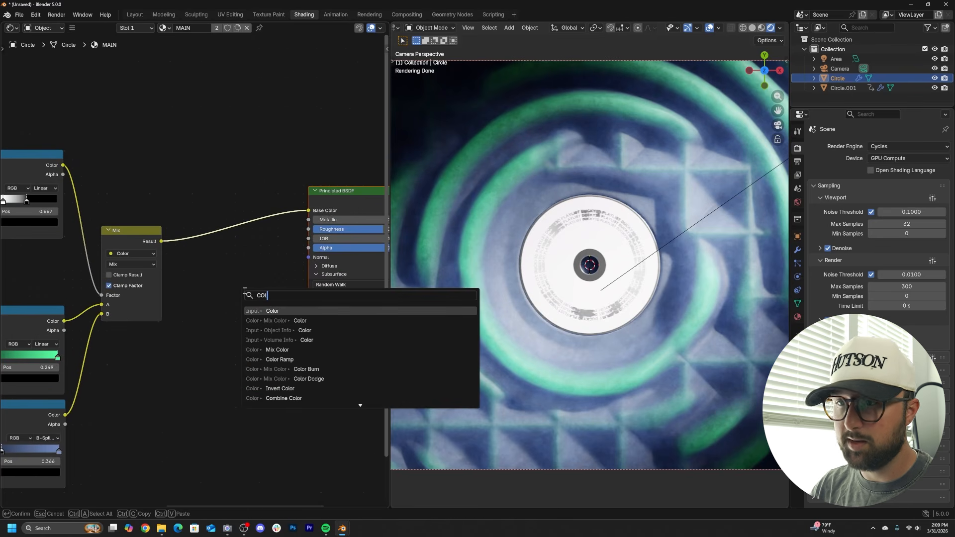
pyautogui.click(286, 361)
pyautogui.click(177, 282)
pyautogui.moveTo(104, 352); pyautogui.dragTo(292, 326, button='middle')
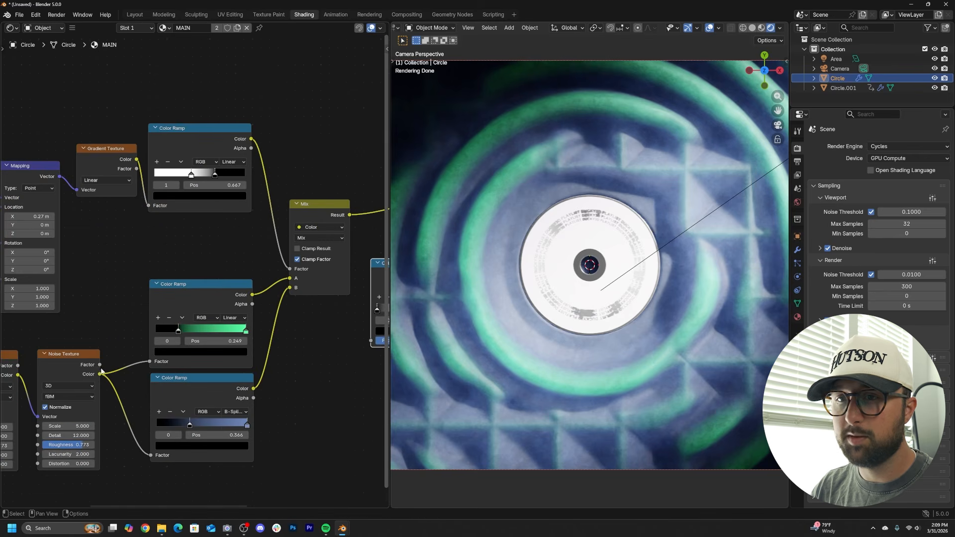
# - Feed the Noise Texture's Color through the new Color Ramp into the Principled BSDF's Roughness
pyautogui.moveTo(99, 374); pyautogui.dragTo(287, 342)
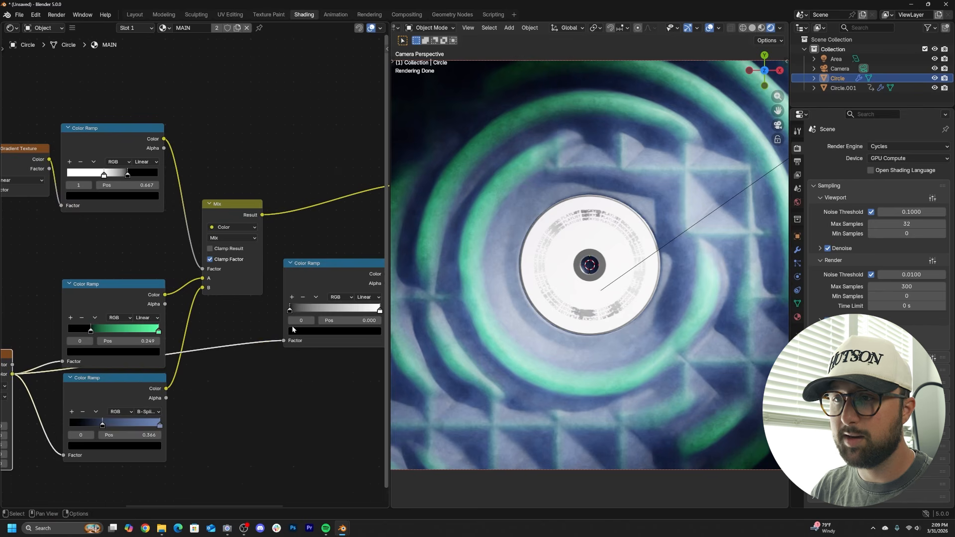
pyautogui.moveTo(291, 327); pyautogui.dragTo(122, 331, button='middle')
pyautogui.scroll(4, 159, 296)
pyautogui.scroll(1, 192, 269)
pyautogui.moveTo(218, 269); pyautogui.dragTo(277, 167)
# - Tighten the roughness Color Ramp by moving the black stop to 0.382 and the white stop inward
pyautogui.scroll(3, 540, 302)
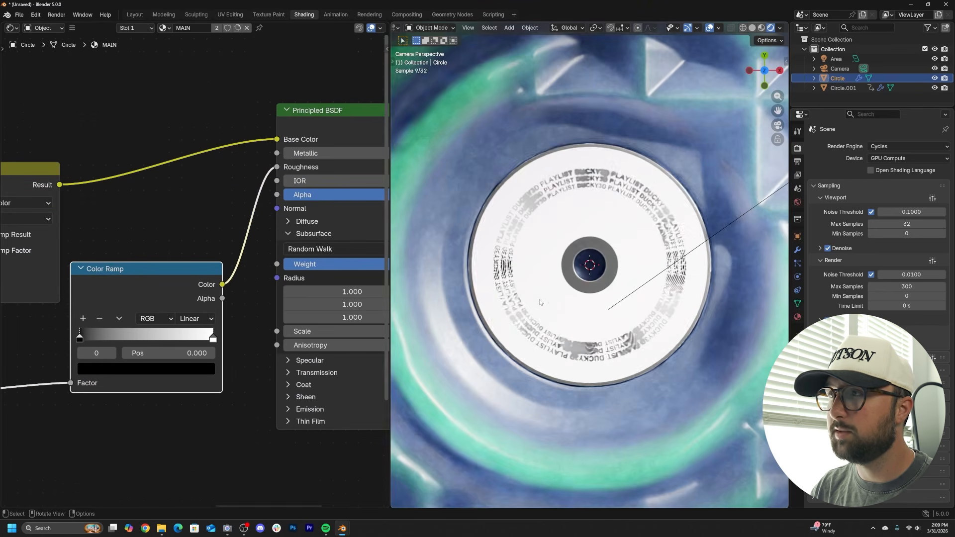
pyautogui.keyDown('shift'); pyautogui.moveTo(541, 302); pyautogui.dragTo(552, 418, button='middle'); pyautogui.keyUp('shift')
pyautogui.scroll(2, 160, 340)
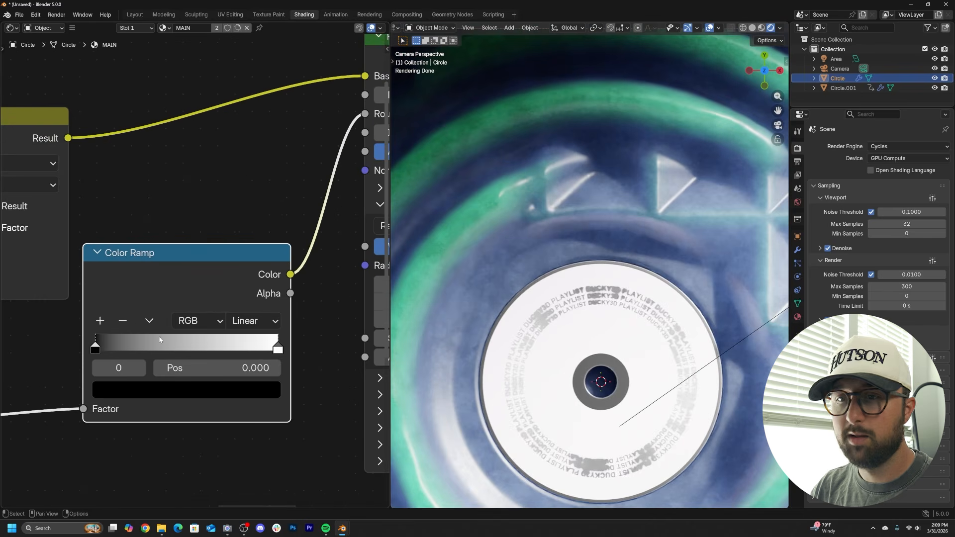
pyautogui.moveTo(96, 350); pyautogui.dragTo(146, 349)
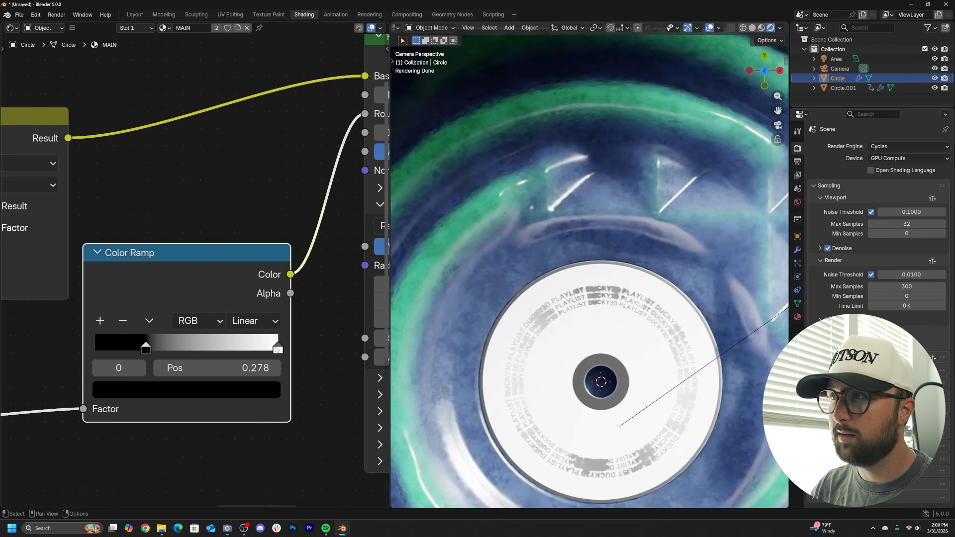
pyautogui.moveTo(278, 349); pyautogui.dragTo(229, 350)
pyautogui.moveTo(153, 350)
pyautogui.mouseDown()
pyautogui.moveTo(182, 350)
pyautogui.moveTo(170, 352)
pyautogui.mouseUp()
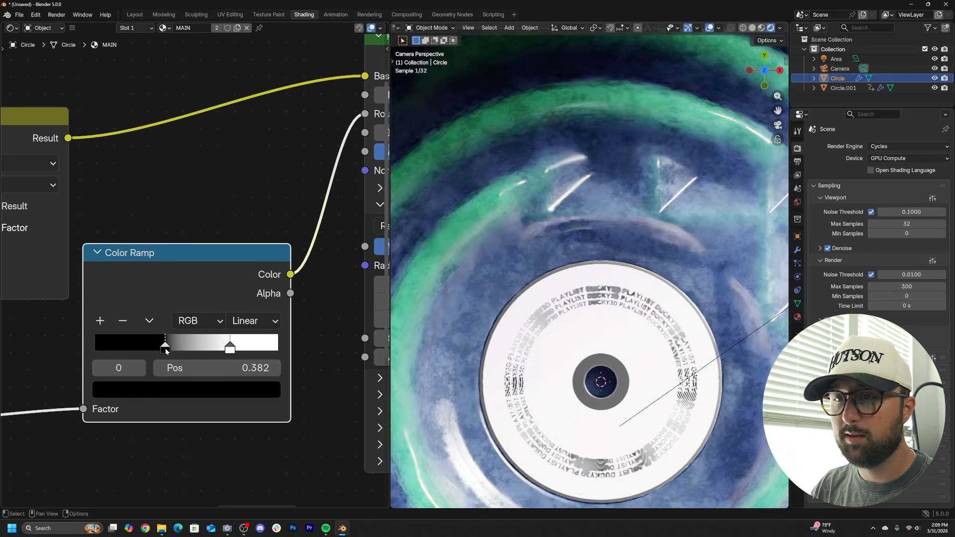
# - Lighten the roughness ramp's black stop to light grey and bring both stops close together, with the grey one at 0.420
pyautogui.click(170, 390)
pyautogui.moveTo(252, 219); pyautogui.dragTo(249, 139)
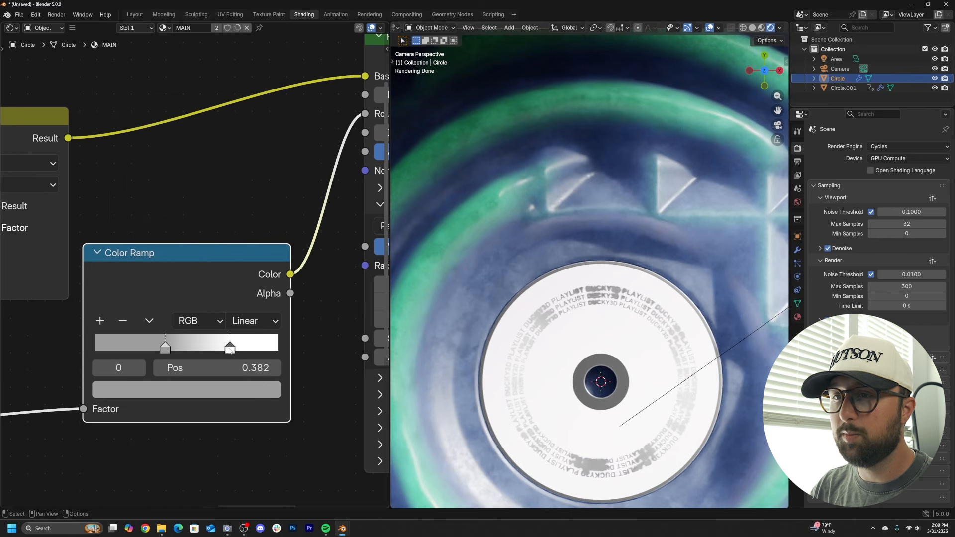
pyautogui.moveTo(231, 348); pyautogui.dragTo(184, 354)
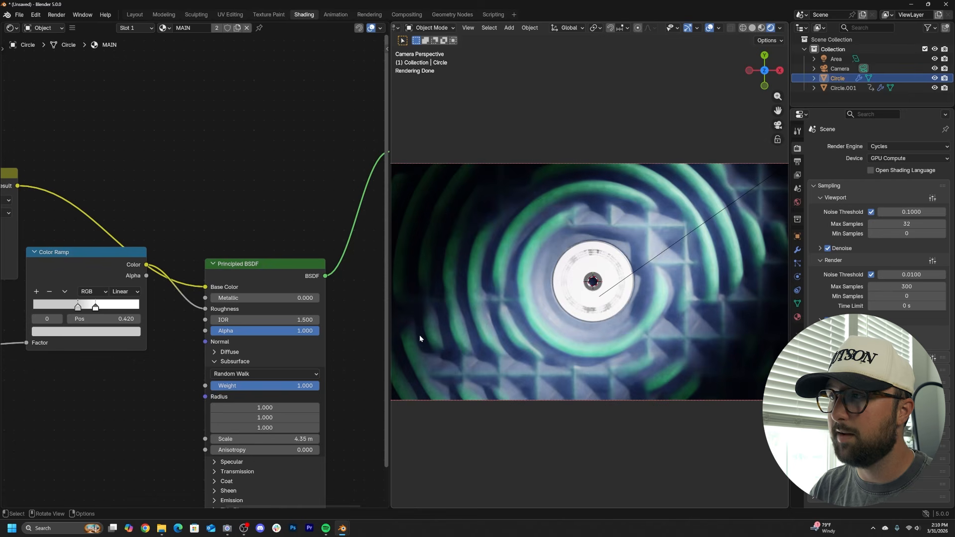
pyautogui.scroll(2, 519, 330)
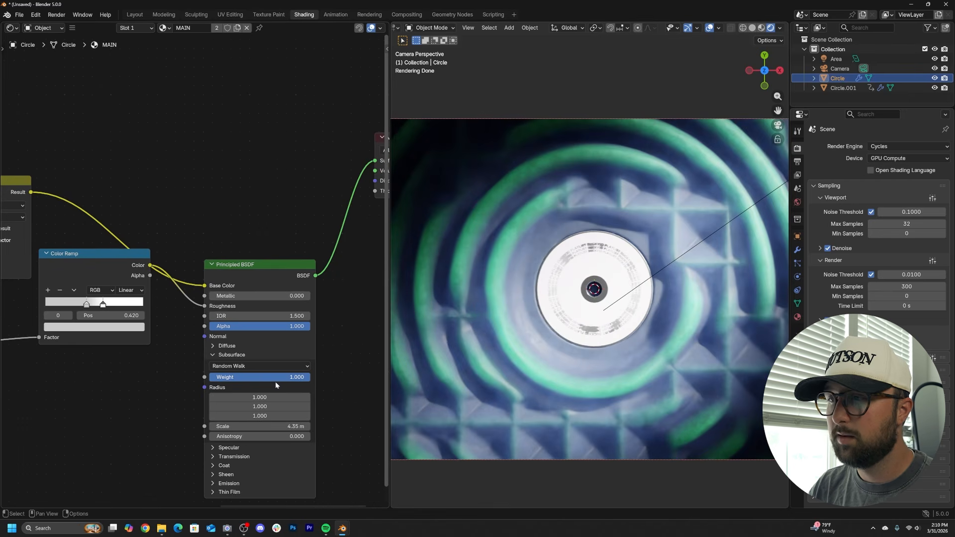
# - Move the Material Output away and insert a Mix Shader between it and the Principled BSDF
pyautogui.scroll(-5, 297, 300)
pyautogui.moveTo(297, 300); pyautogui.dragTo(201, 318, button='middle')
pyautogui.moveTo(272, 189); pyautogui.dragTo(314, 228)
pyautogui.hotkey('shift', 'a')
pyautogui.write('MIX')
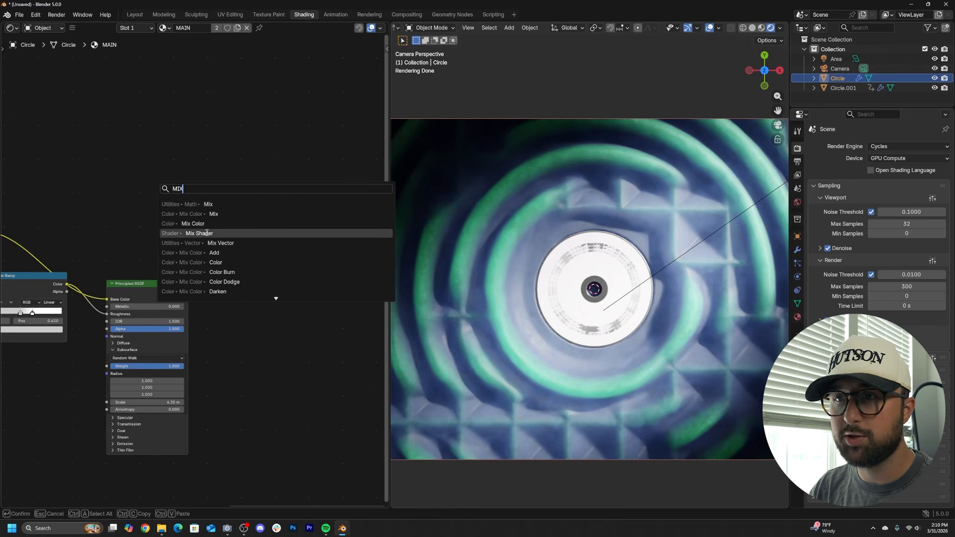
pyautogui.click(206, 233)
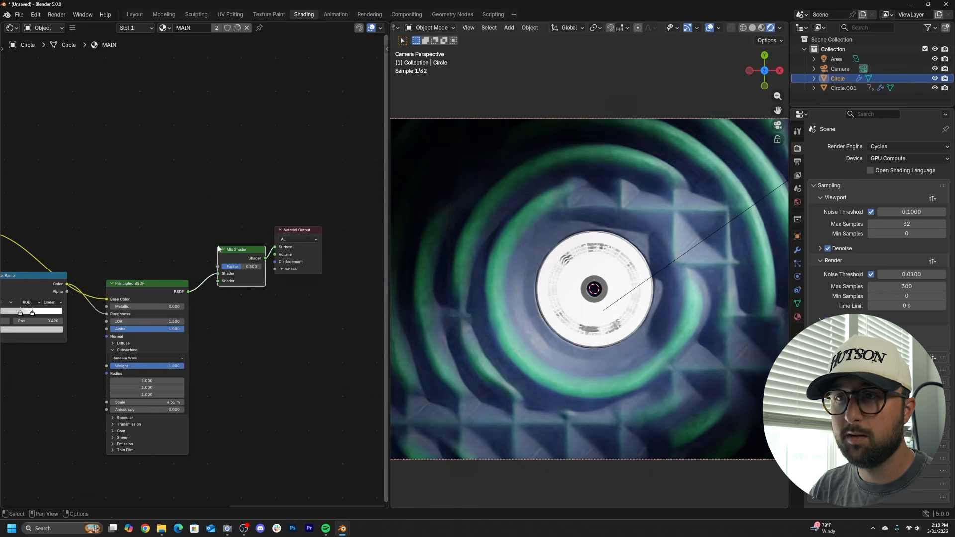
pyautogui.click(217, 240)
# - Add a Metallic BSDF, connect it to the Mix Shader's second shader input, and set its roughness to 0.165
pyautogui.hotkey('shift', 'a')
pyautogui.write('MET')
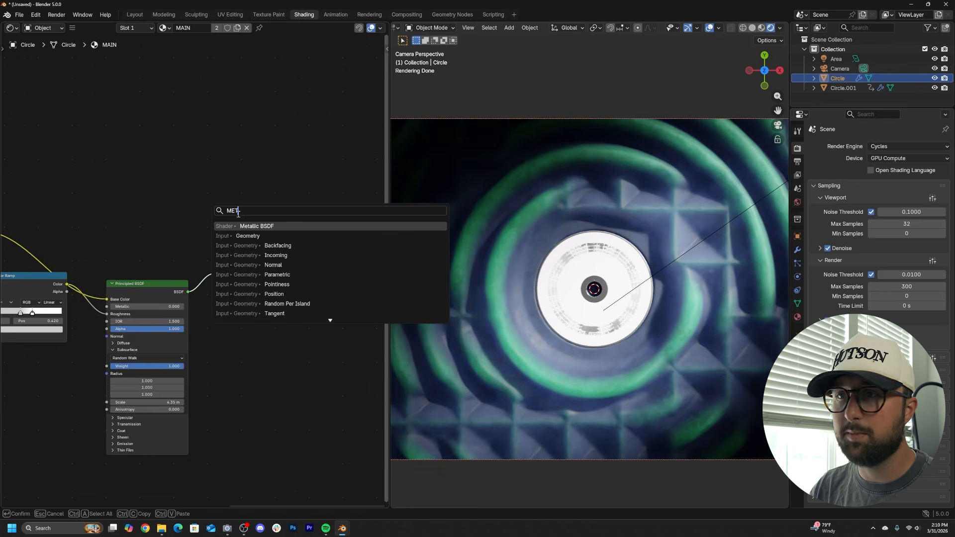
pyautogui.press('Return')
pyautogui.click(273, 343)
pyautogui.moveTo(308, 343); pyautogui.dragTo(213, 281)
pyautogui.moveTo(270, 383); pyautogui.dragTo(245, 383)
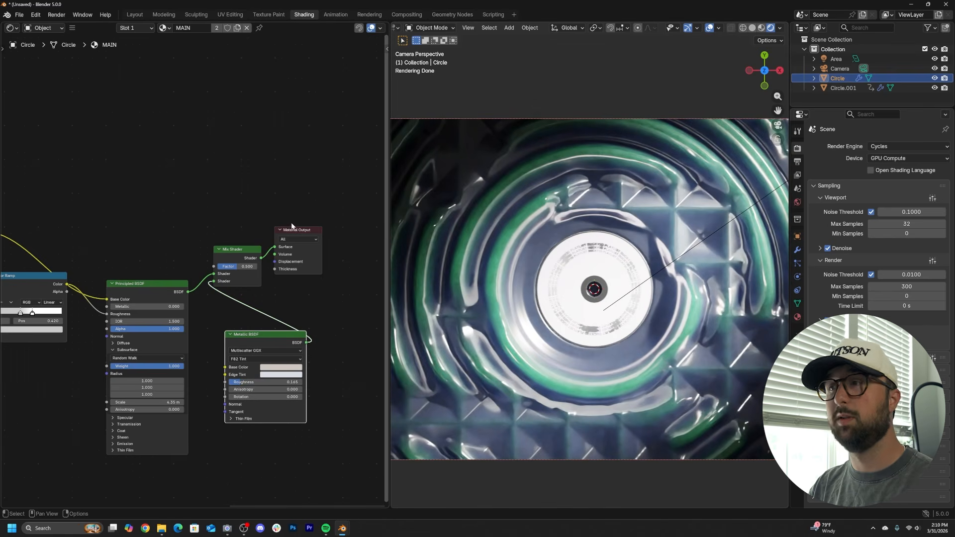
# - Move the Mix Shader higher and add a Color Ramp node in the free space above the Principled BSDF
pyautogui.moveTo(246, 254); pyautogui.dragTo(243, 212)
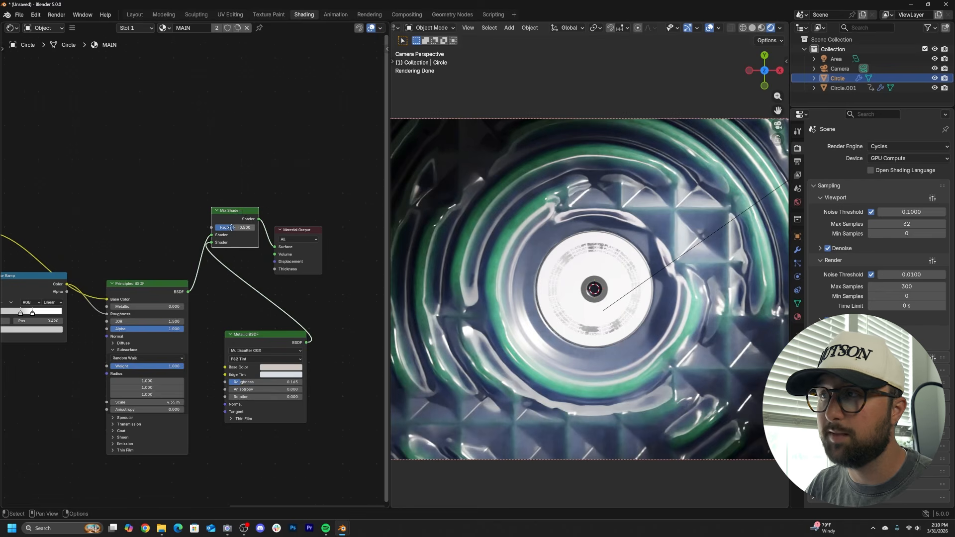
pyautogui.scroll(2, 77, 201)
pyautogui.hotkey('shift', 'a')
pyautogui.write('COL')
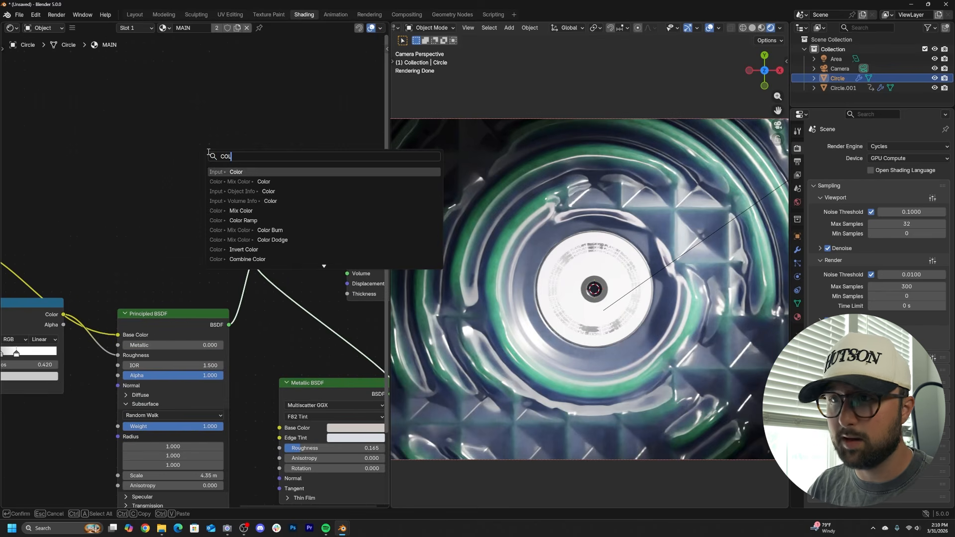
pyautogui.click(247, 219)
pyautogui.click(180, 221)
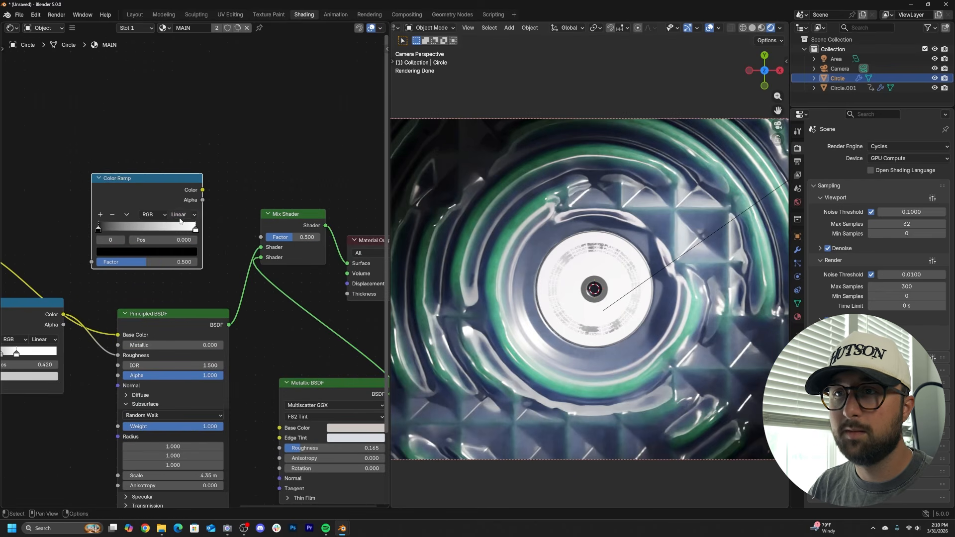
# - Set the new Color Ramp to Constant with its white stop at 0.458, and connect its Color to the Mix Shader's Factor
pyautogui.click(180, 214)
pyautogui.click(185, 241)
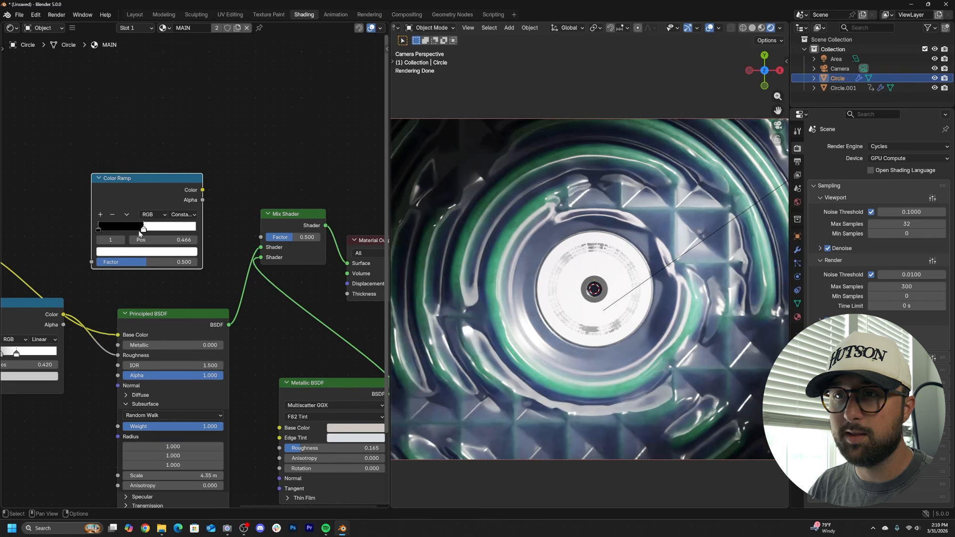
pyautogui.moveTo(202, 190); pyautogui.dragTo(261, 237)
# - Add a Voronoi Texture node ahead of the Mix Shader's Color Ramp
pyautogui.moveTo(105, 179); pyautogui.dragTo(230, 194, button='middle')
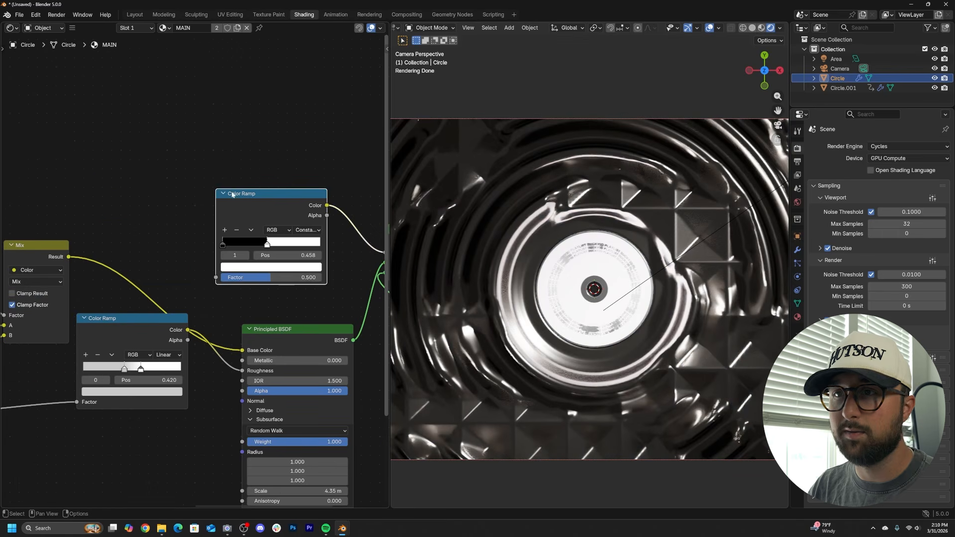
pyautogui.hotkey('shift', 'a')
pyautogui.click(211, 163)
pyautogui.write('vor')
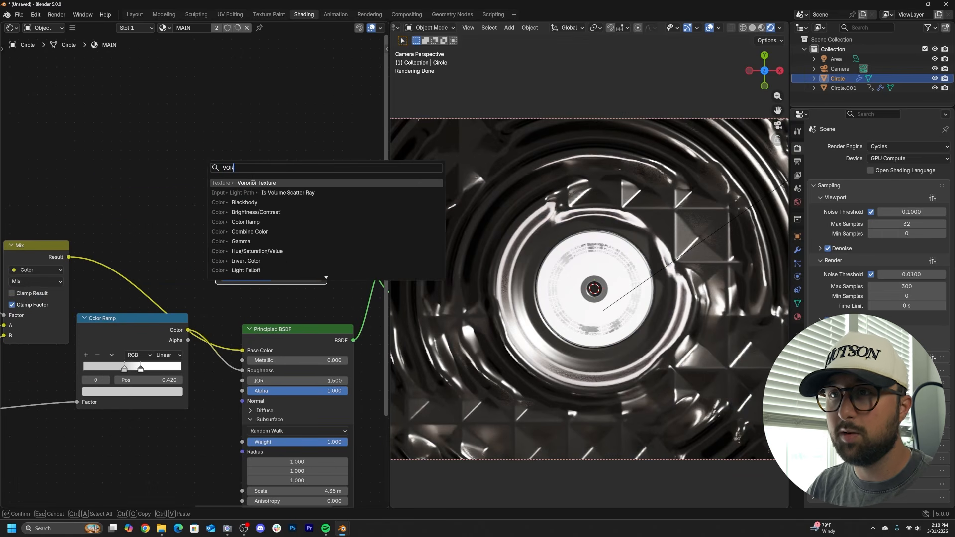
pyautogui.press('Return')
pyautogui.click(114, 100)
# - Connect the noise branch's Mapping vector to the Voronoi Texture, and the Voronoi Distance to the constant Color Ramp's Factor
pyautogui.moveTo(114, 104); pyautogui.dragTo(296, 115, button='middle')
pyautogui.scroll(-6, 224, 251)
pyautogui.moveTo(45, 384); pyautogui.dragTo(160, 356, button='middle')
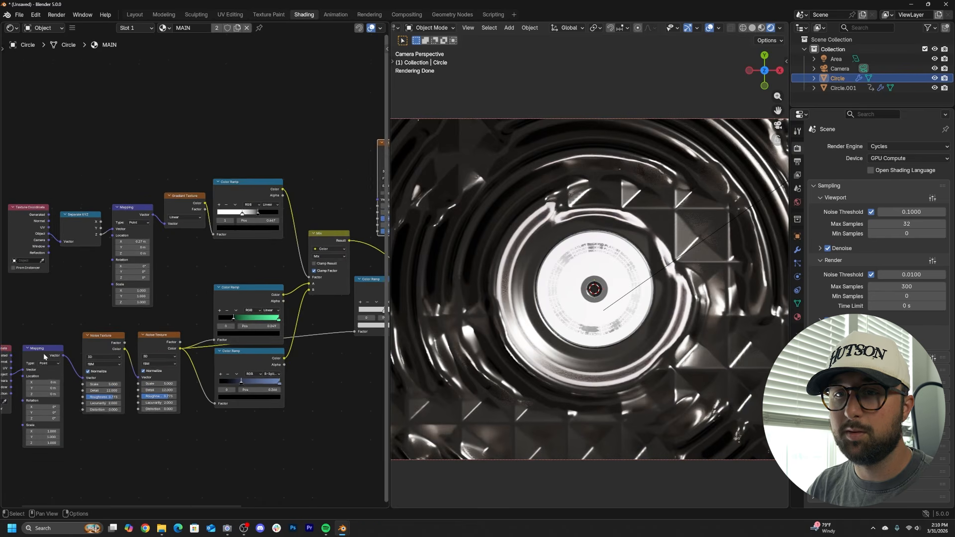
pyautogui.moveTo(44, 356); pyautogui.dragTo(89, 366, button='middle')
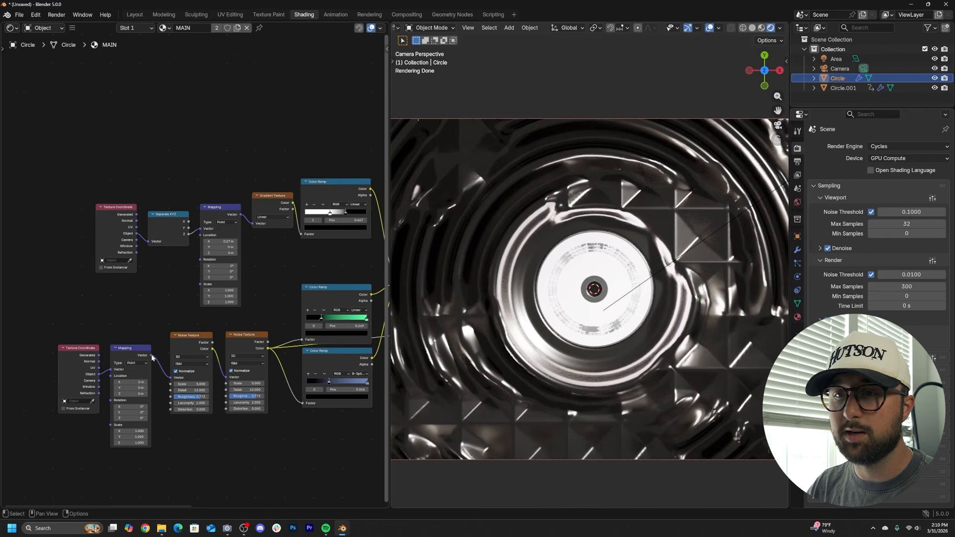
pyautogui.moveTo(151, 356); pyautogui.dragTo(336, 201)
pyautogui.scroll(3, 281, 205)
pyautogui.moveTo(355, 208); pyautogui.dragTo(199, 158, button='middle')
pyautogui.scroll(1, 209, 91)
pyautogui.moveTo(203, 91); pyautogui.dragTo(259, 255)
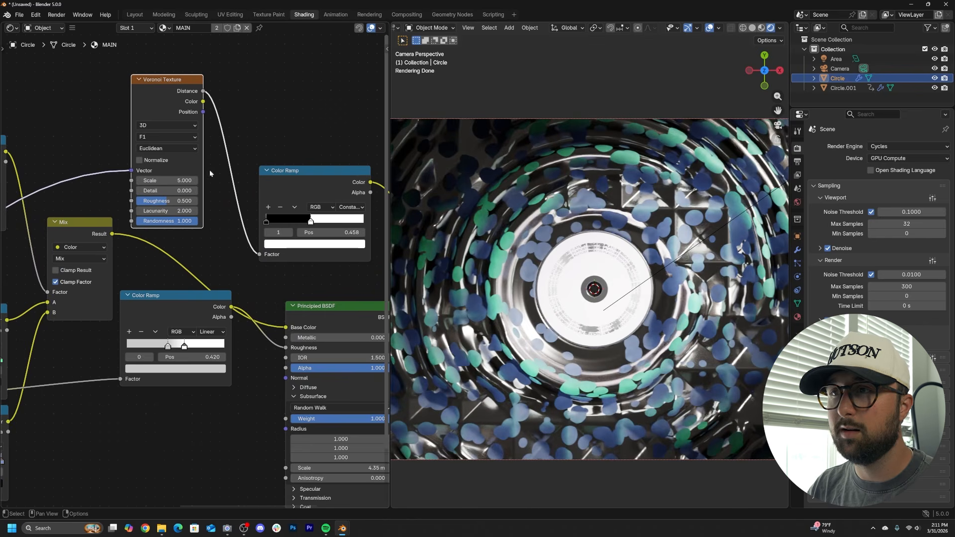
# - Reorder the constant Color Ramp to white at 0.000 and black at 0.240, and switch the Voronoi Texture to 2D
pyautogui.moveTo(311, 222); pyautogui.dragTo(266, 223)
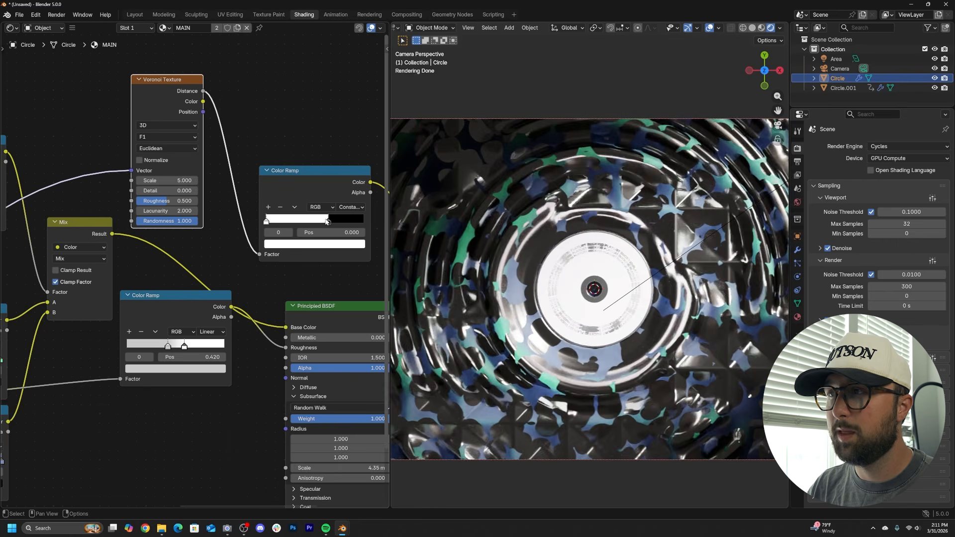
pyautogui.moveTo(324, 223); pyautogui.dragTo(285, 226)
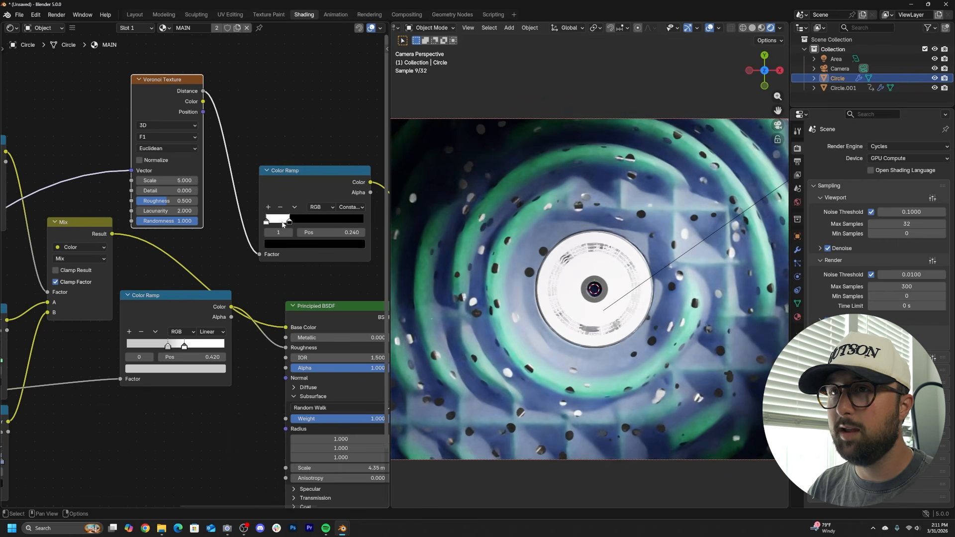
pyautogui.click(163, 124)
pyautogui.click(157, 155)
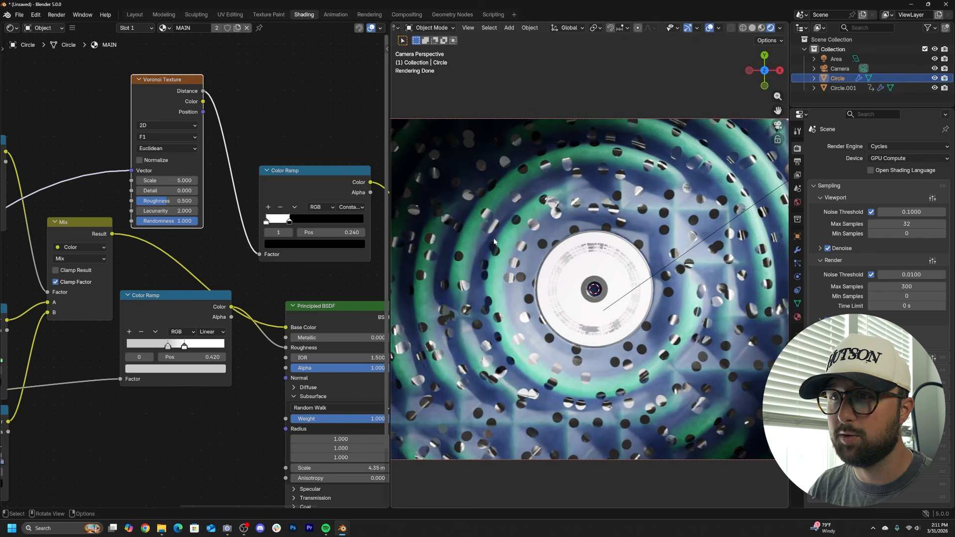
# - Shrink the metallic specks by moving the ramp's black stop to 0.036, and set the Voronoi scale to 8.600
pyautogui.moveTo(288, 221); pyautogui.dragTo(268, 219)
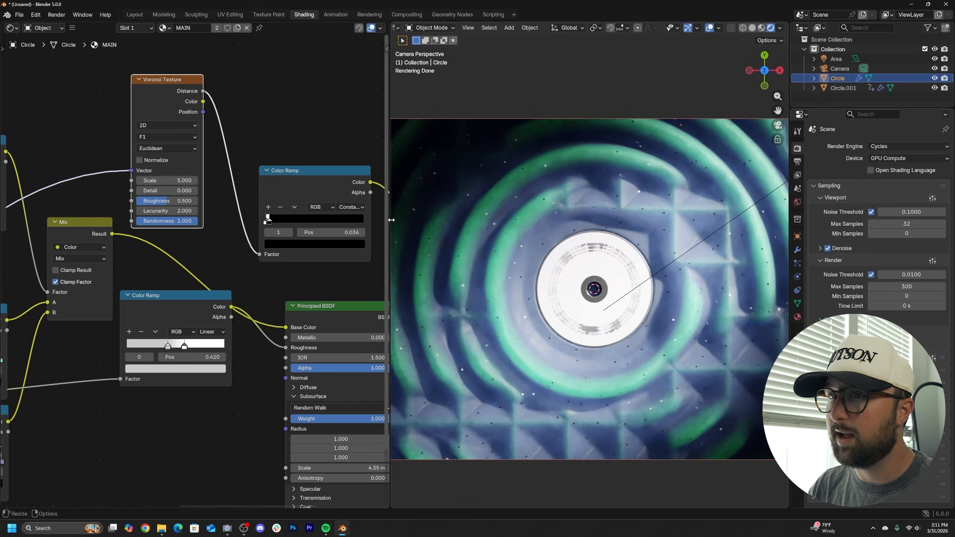
pyautogui.moveTo(182, 180); pyautogui.dragTo(225, 188)
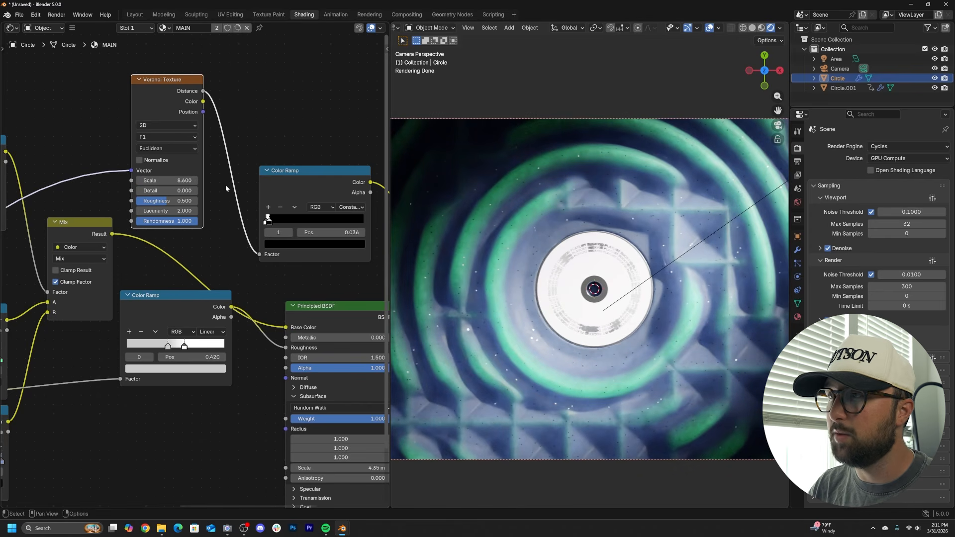
pyautogui.moveTo(269, 222); pyautogui.dragTo(269, 222)
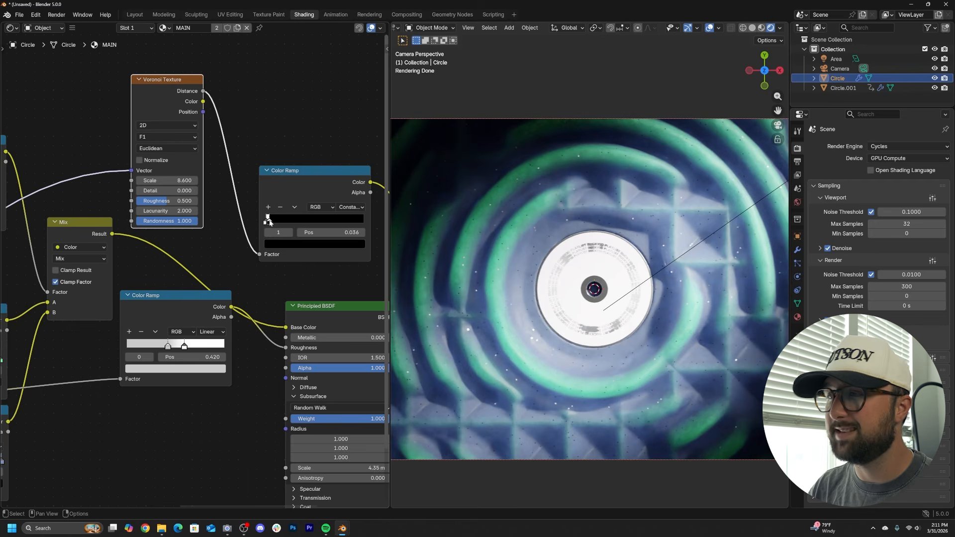
# - Increase contrast in both color ramps: blue ramp's black stop at 0.432 with blue moved inward, green stop at 0.796 with black slightly inward
pyautogui.scroll(3, 223, 318)
pyautogui.moveTo(173, 418); pyautogui.dragTo(310, 325, button='middle')
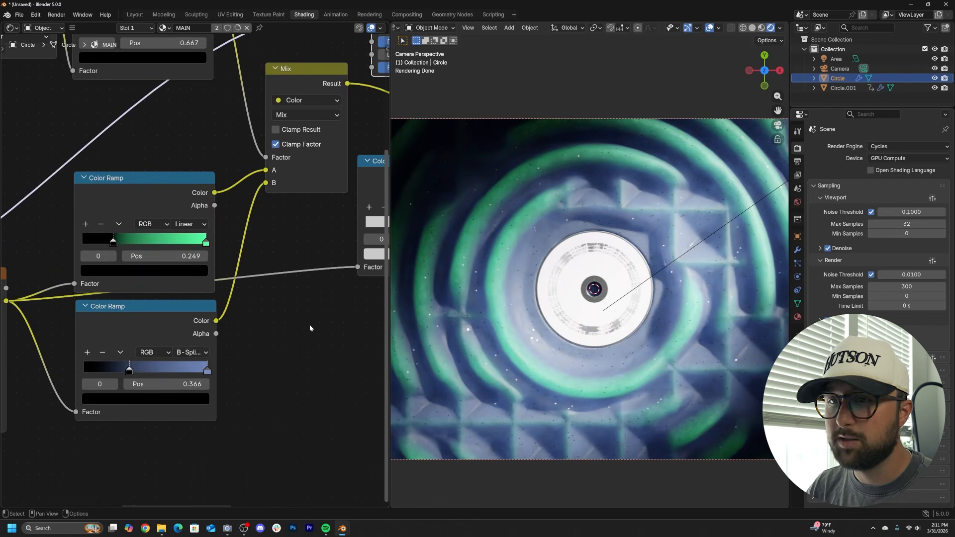
pyautogui.scroll(2, 298, 331)
pyautogui.moveTo(210, 387); pyautogui.dragTo(135, 389)
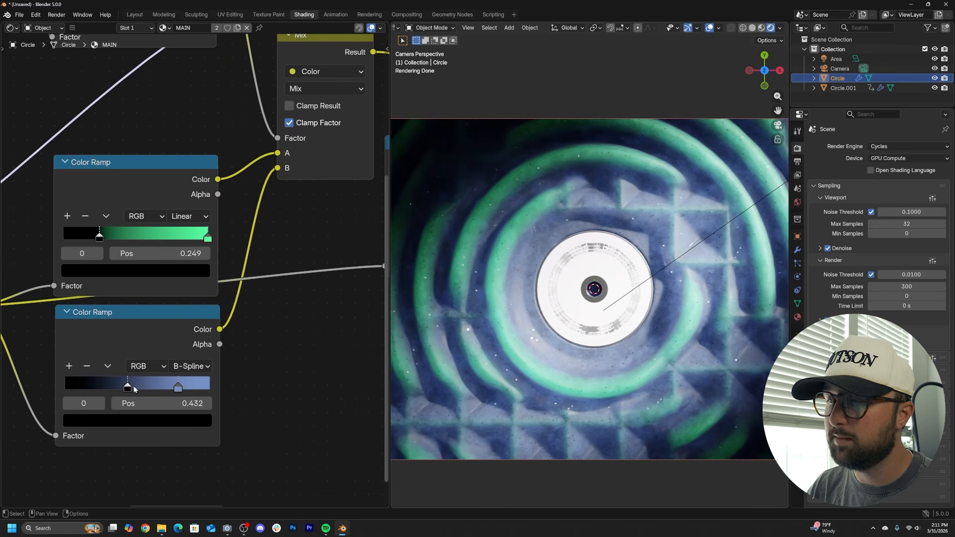
pyautogui.moveTo(99, 240); pyautogui.dragTo(107, 240)
pyautogui.moveTo(204, 240); pyautogui.dragTo(174, 241)
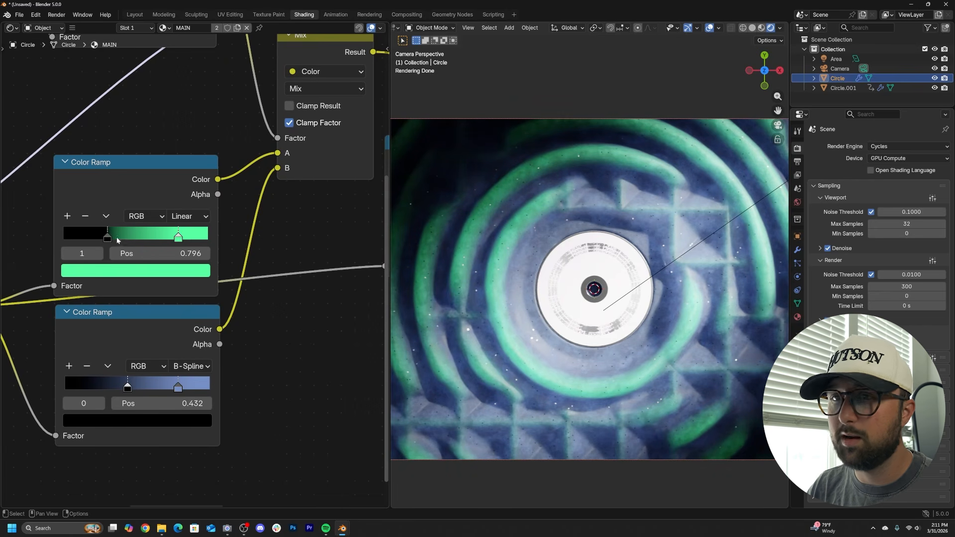
# - Move the white stop of the gradient's Color Ramp to 0.304 and set its Mapping node's X location to 0.22 m
pyautogui.scroll(-5, 191, 251)
pyautogui.moveTo(144, 179); pyautogui.dragTo(190, 277, button='middle')
pyautogui.moveTo(98, 235); pyautogui.dragTo(216, 243, button='middle')
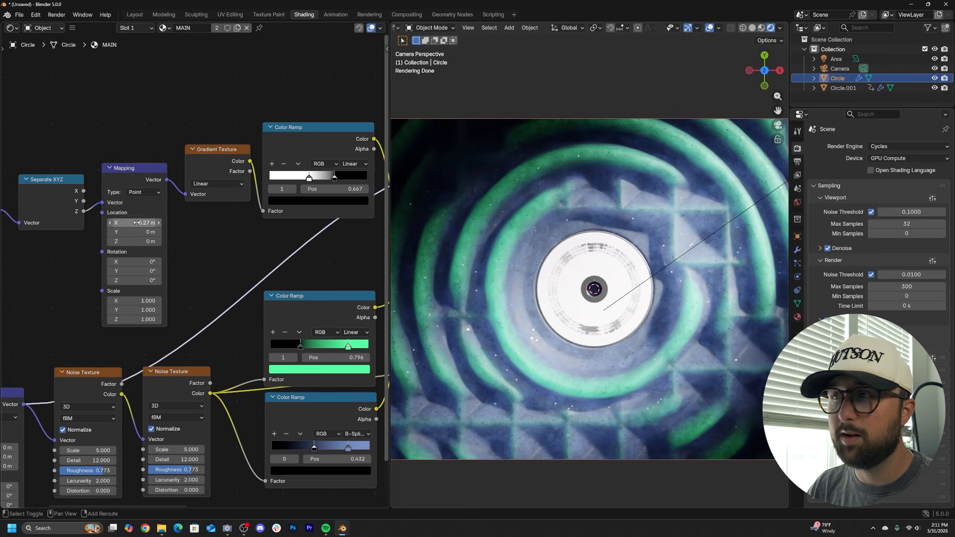
pyautogui.moveTo(137, 222); pyautogui.dragTo(133, 222)
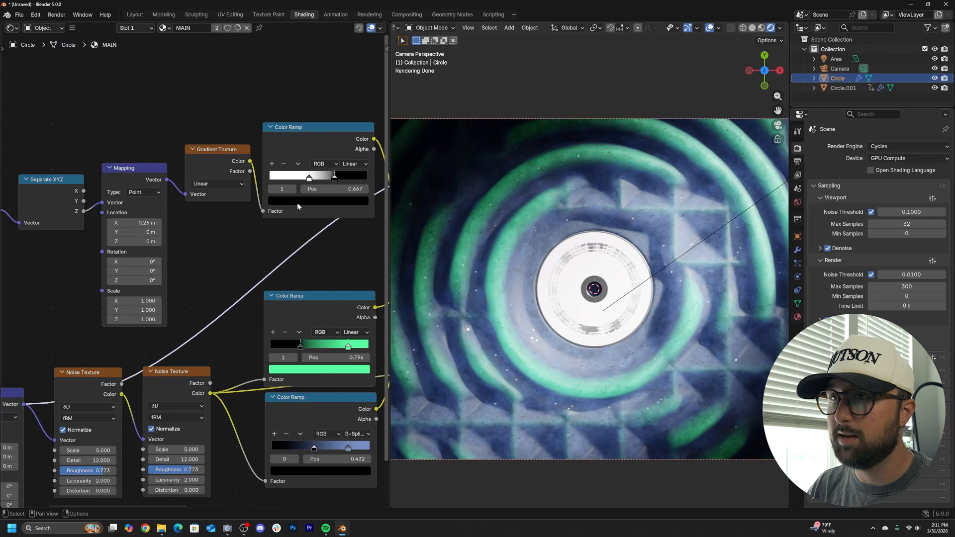
pyautogui.moveTo(309, 178); pyautogui.dragTo(299, 178)
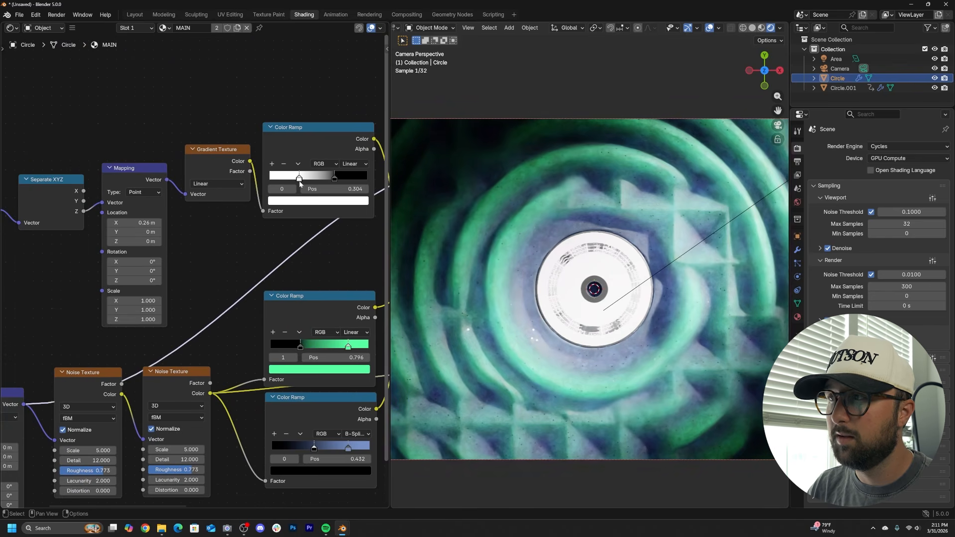
pyautogui.moveTo(144, 222); pyautogui.dragTo(125, 222)
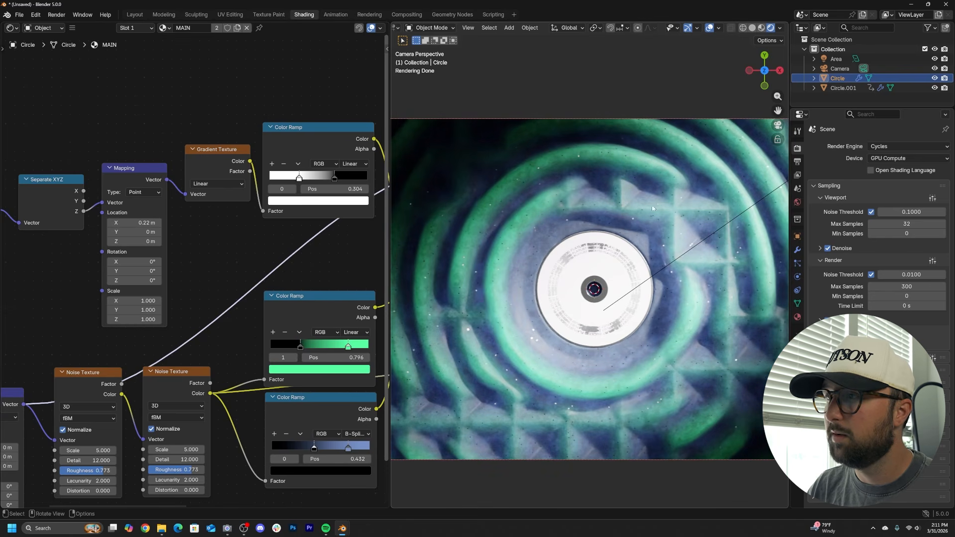
pyautogui.scroll(-3, 653, 209)
pyautogui.scroll(3, 559, 300)
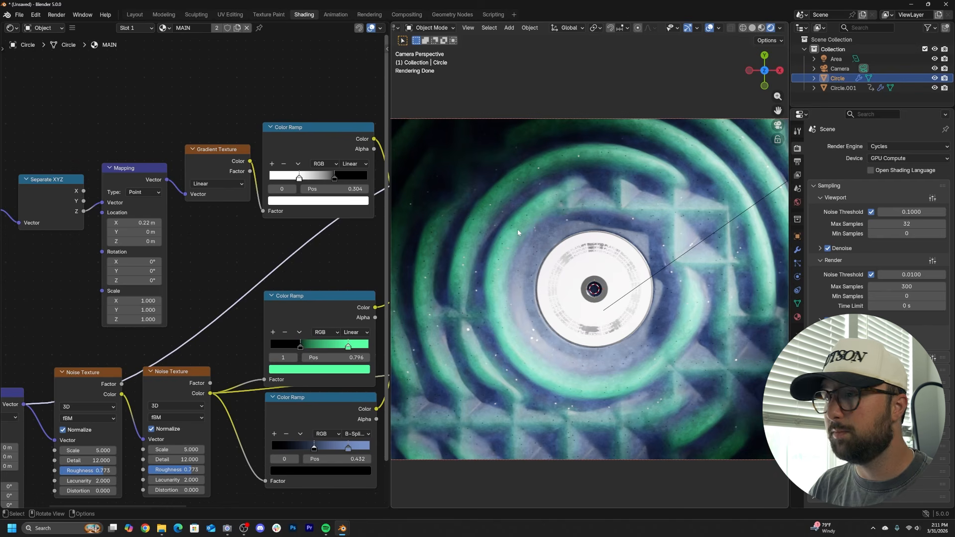
# - Move the black stop of the gradient's Color Ramp to 0.632 and show the Geometry Nodes workspace with rendered viewport shading
pyautogui.moveTo(333, 178); pyautogui.dragTo(331, 178)
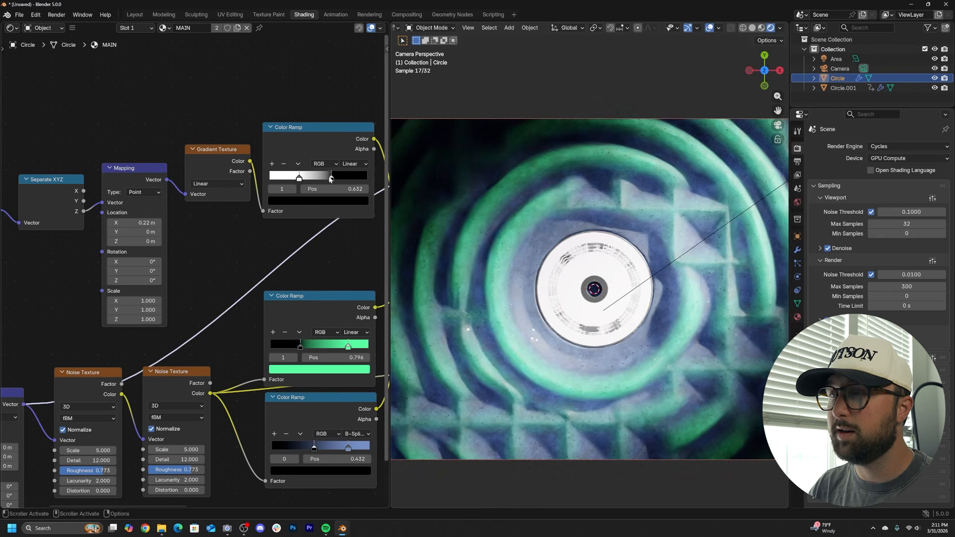
pyautogui.click(459, 15)
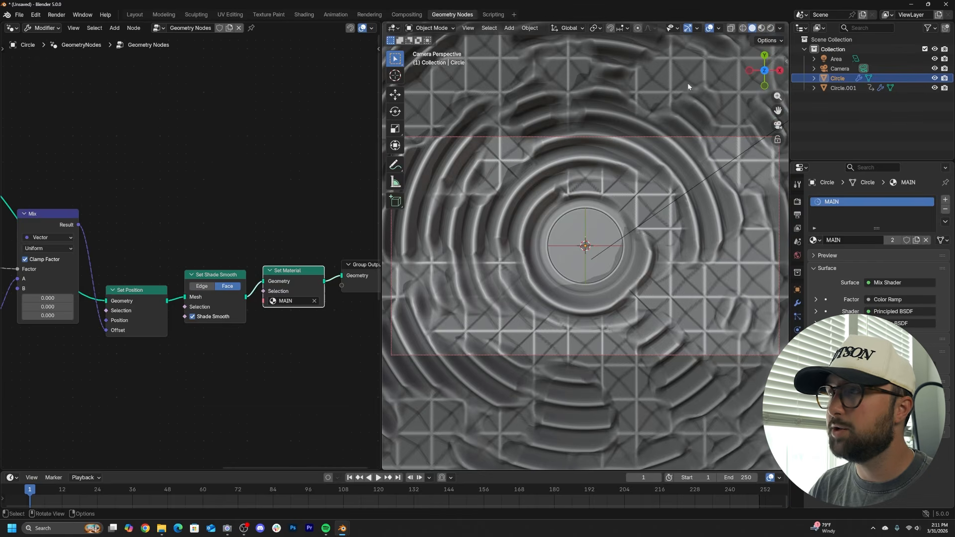
pyautogui.click(771, 28)
# - Set the 4D Noise Texture's W to 11.780 and move its Color Ramp's black stop to 0.477
pyautogui.moveTo(124, 266); pyautogui.dragTo(224, 262, button='middle')
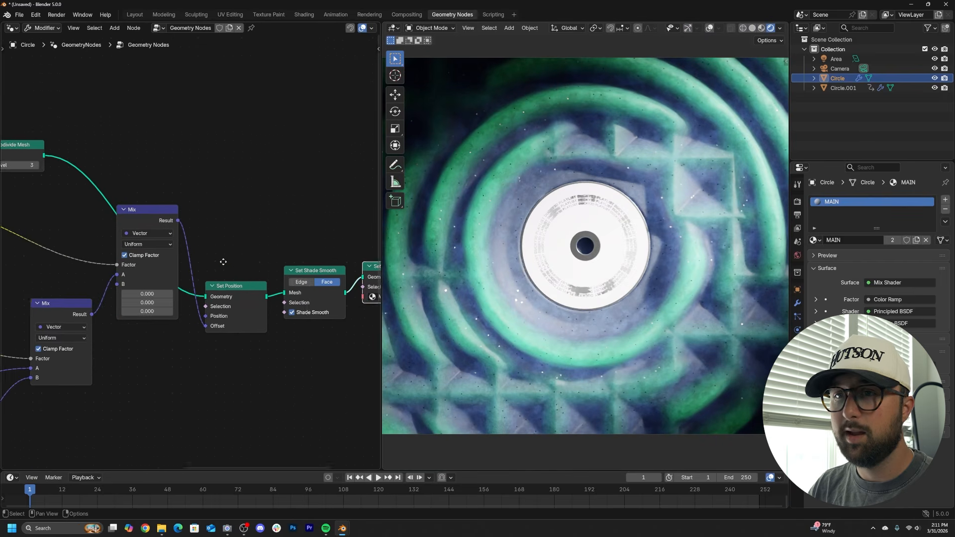
pyautogui.scroll(-4, 224, 262)
pyautogui.scroll(-3, 555, 233)
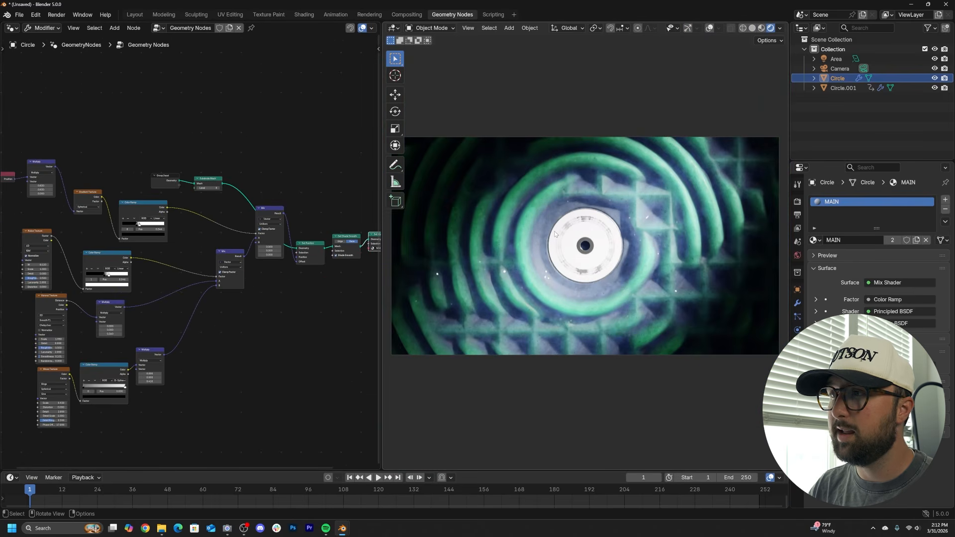
pyautogui.scroll(1, 555, 234)
pyautogui.moveTo(197, 266); pyautogui.dragTo(299, 263, button='middle')
pyautogui.scroll(4, 250, 300)
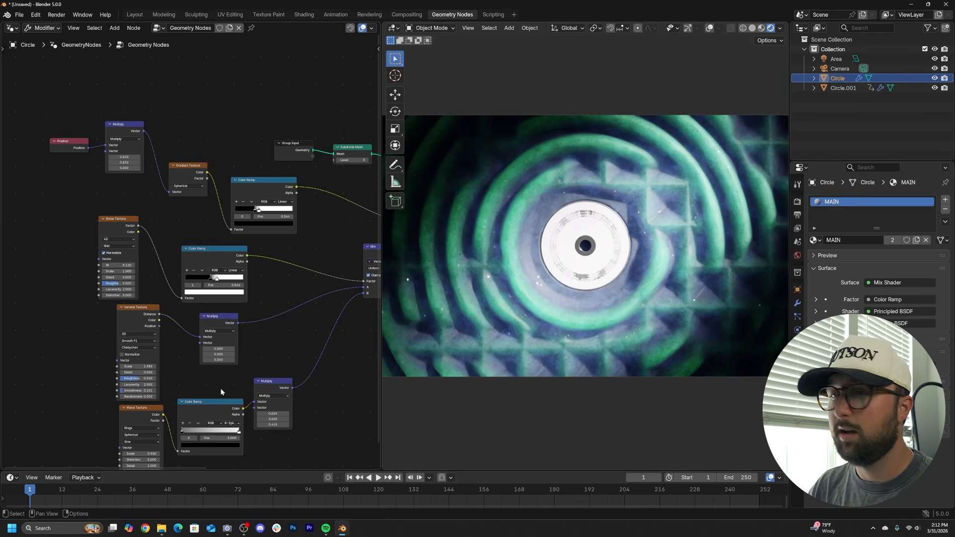
pyautogui.scroll(2, 191, 252)
pyautogui.moveTo(106, 248); pyautogui.dragTo(184, 263)
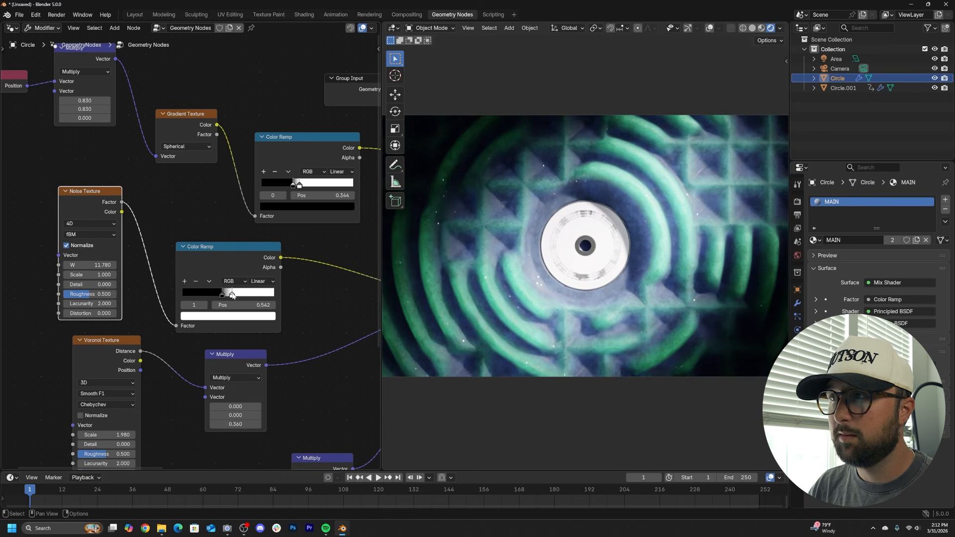
pyautogui.moveTo(222, 295); pyautogui.dragTo(228, 297)
# - Set the Wave Texture's Distortion to 7.300 and its Phase Offset to -12.800, and inspect the warped rings
pyautogui.moveTo(193, 338); pyautogui.dragTo(213, 289, button='middle')
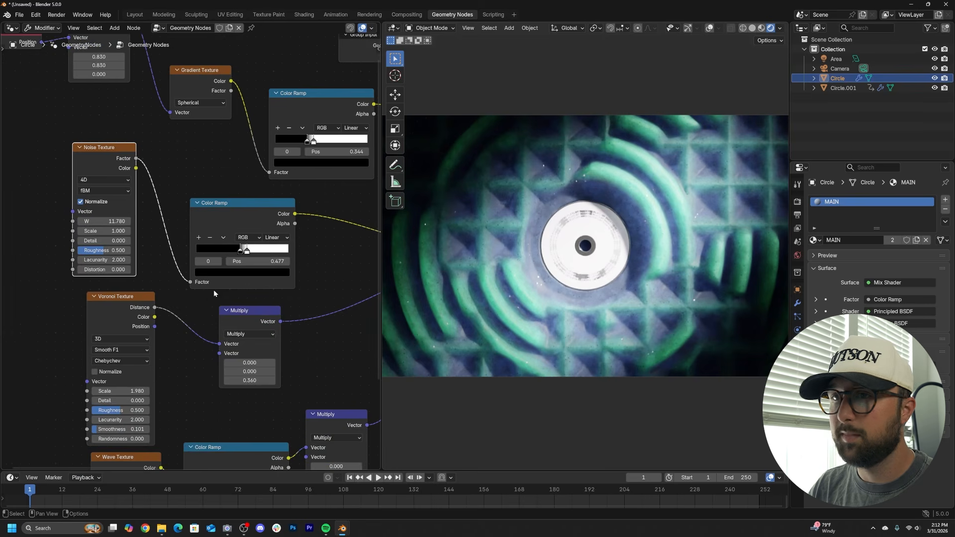
pyautogui.moveTo(130, 356); pyautogui.dragTo(149, 228, button='middle')
pyautogui.moveTo(158, 412); pyautogui.dragTo(163, 355, button='middle')
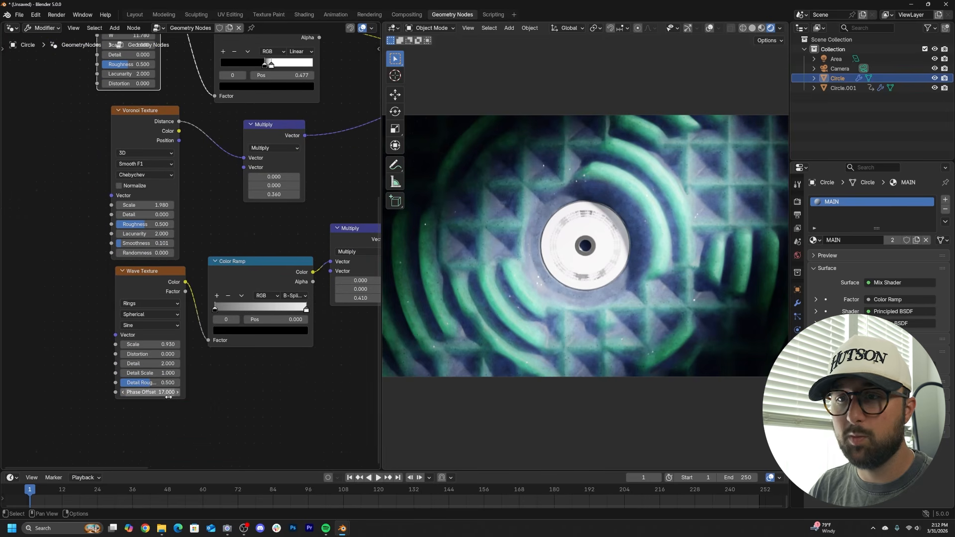
pyautogui.moveTo(149, 392)
pyautogui.mouseDown()
pyautogui.moveTo(179, 392)
pyautogui.moveTo(163, 388)
pyautogui.mouseUp()
pyautogui.moveTo(152, 353); pyautogui.dragTo(180, 354)
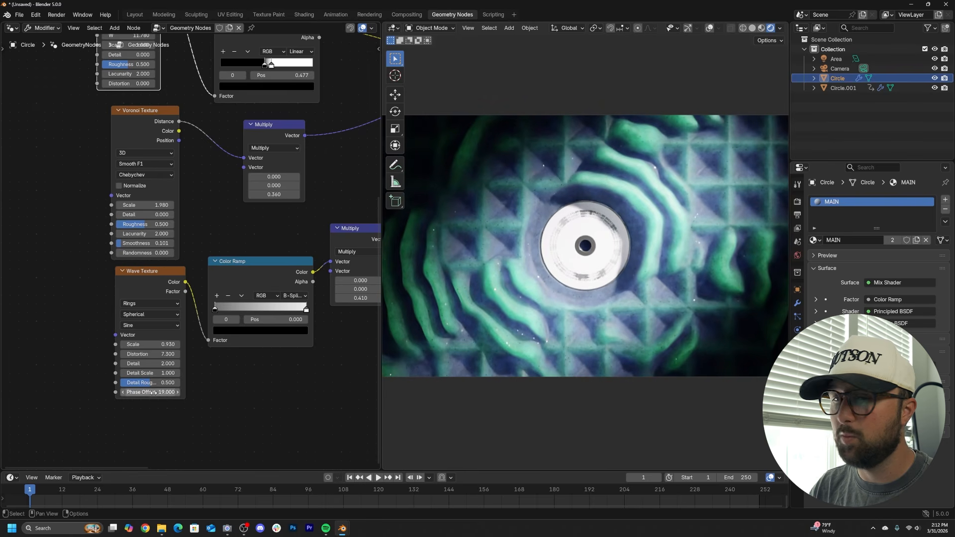
pyautogui.moveTo(149, 392); pyautogui.dragTo(37, 392)
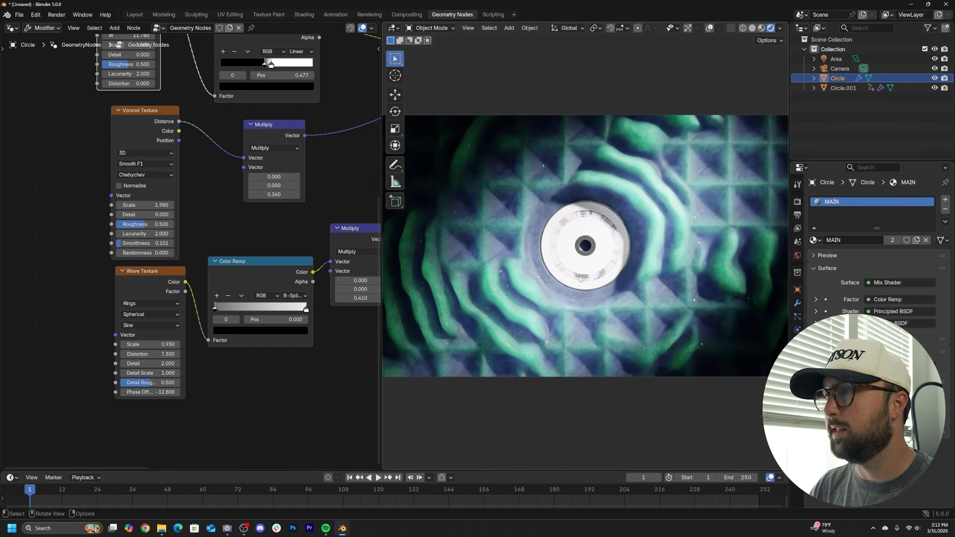
pyautogui.scroll(2, 520, 273)
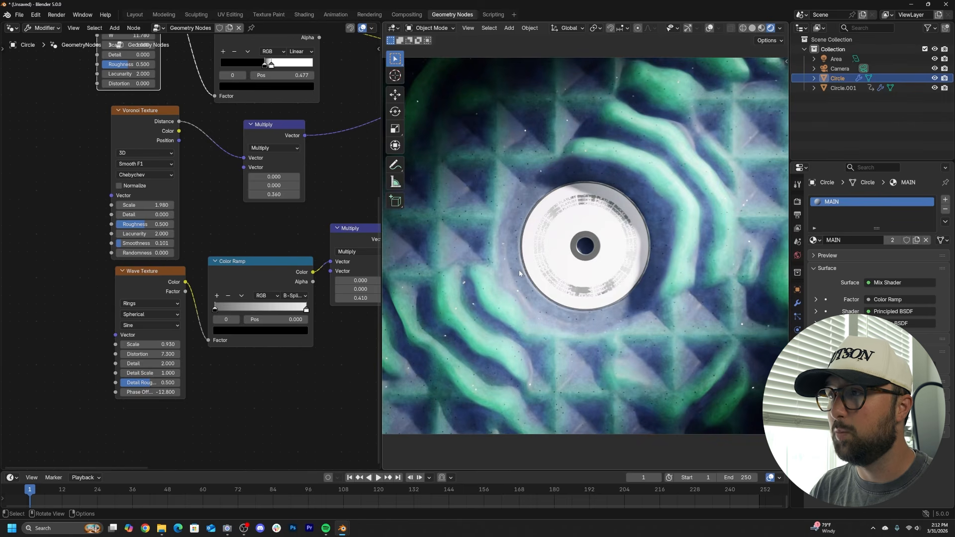
pyautogui.scroll(-3, 520, 273)
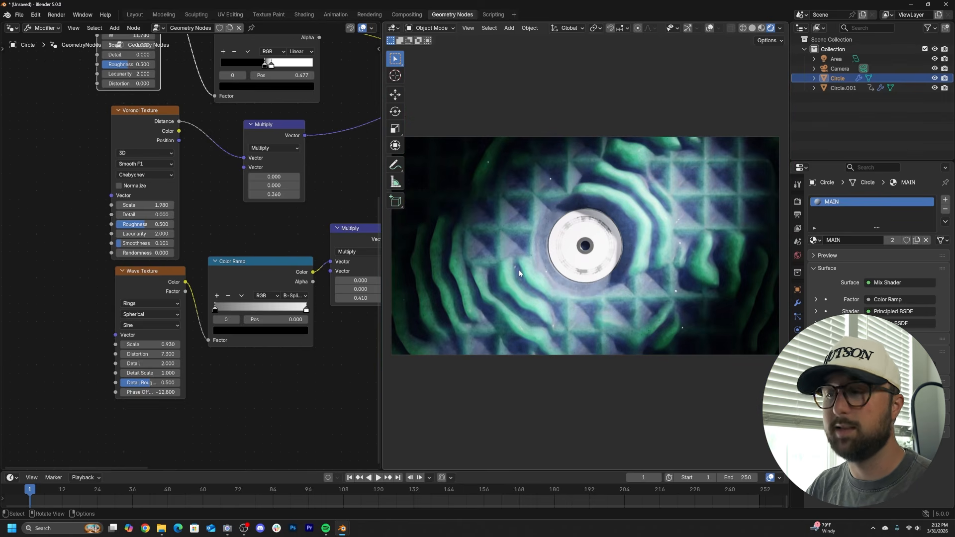
# - Enlarge the timeline, set the animation's end frame to 40 and go to frame 0
pyautogui.moveTo(519, 470); pyautogui.dragTo(519, 425)
pyautogui.click(739, 431)
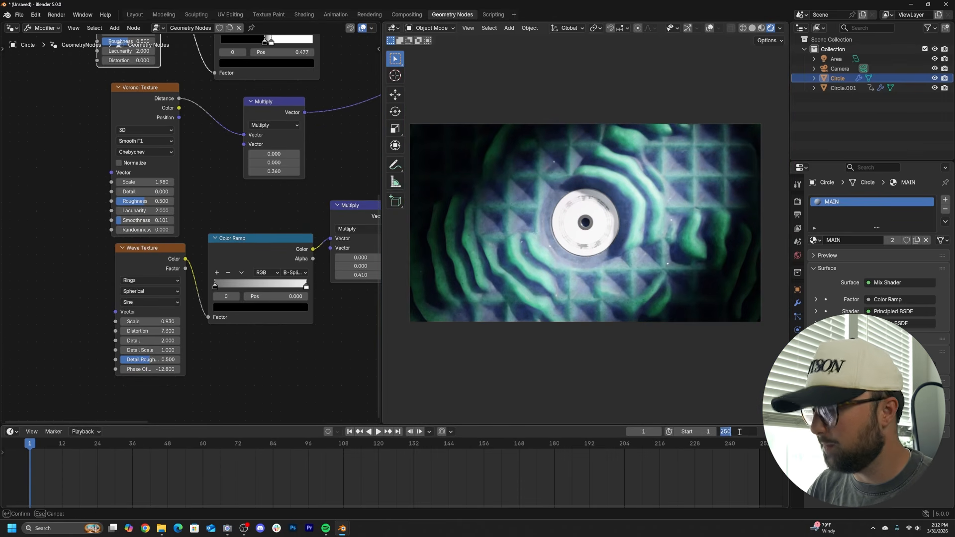
pyautogui.write('40')
pyautogui.press('Return')
pyautogui.moveTo(153, 475); pyautogui.dragTo(441, 480, button='middle')
pyautogui.scroll(14, 391, 484)
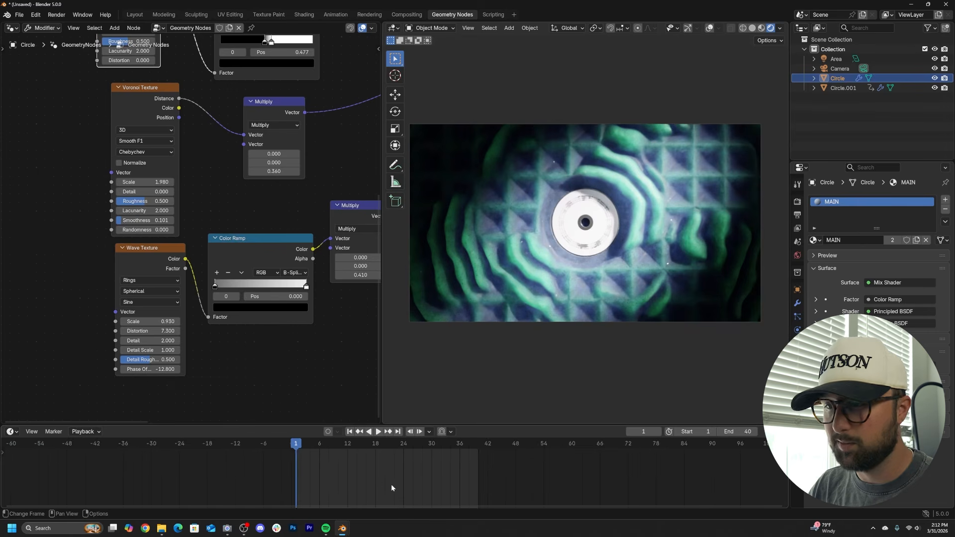
pyautogui.press('Left')
# - Set the Wave Texture's Phase Offset to 0
pyautogui.scroll(1, 245, 365)
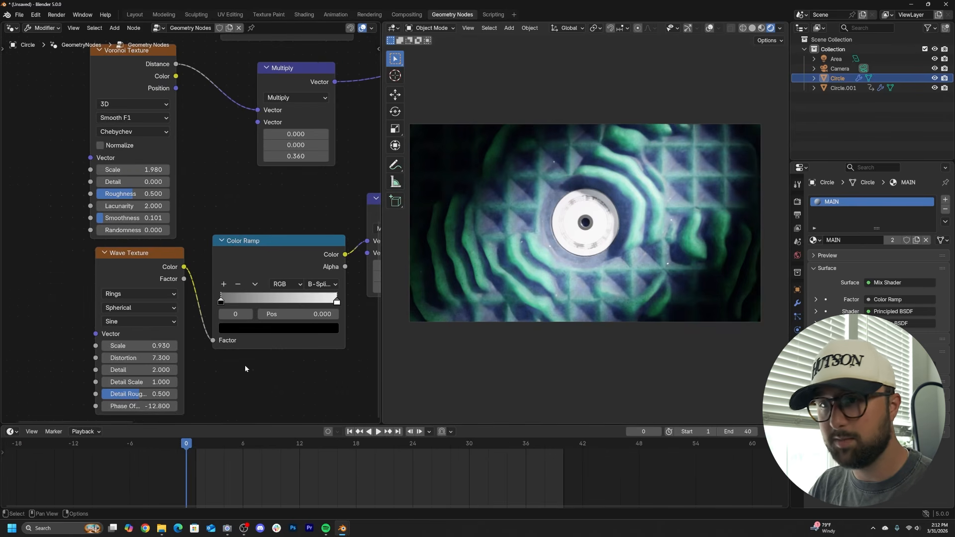
pyautogui.click(153, 406)
pyautogui.write('0')
pyautogui.press('Return')
pyautogui.moveTo(208, 393); pyautogui.dragTo(256, 346, button='middle')
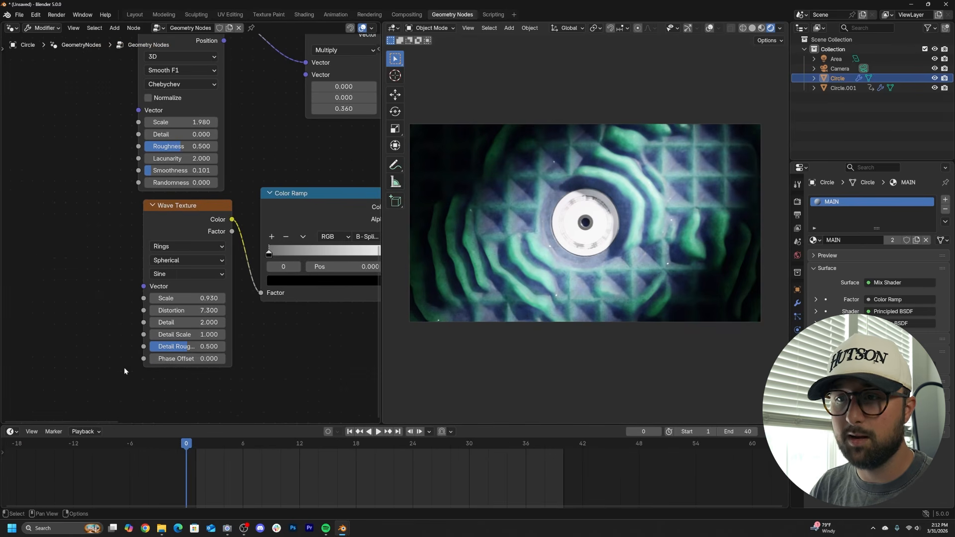
# - Check the default keyframe interpolation in the Animation preferences
pyautogui.click(36, 15)
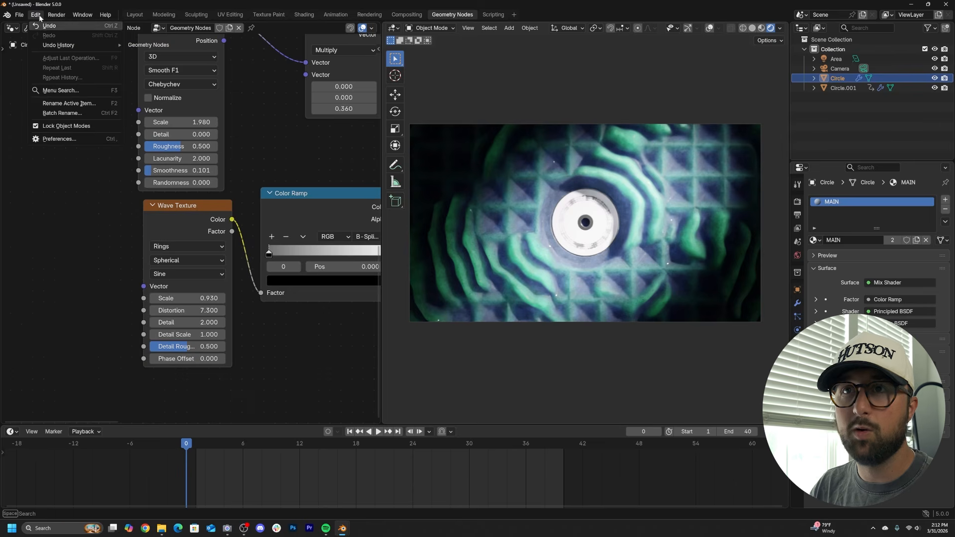
pyautogui.click(59, 139)
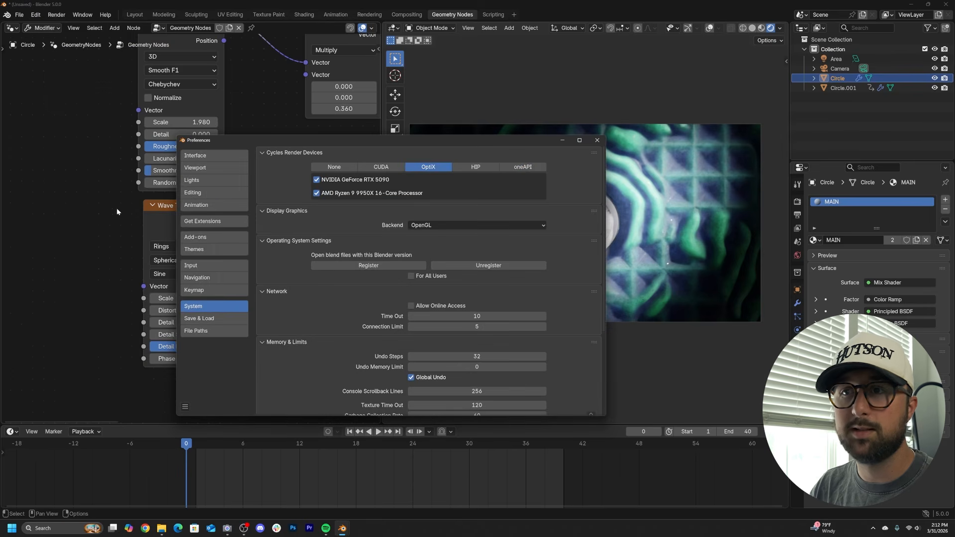
pyautogui.click(205, 206)
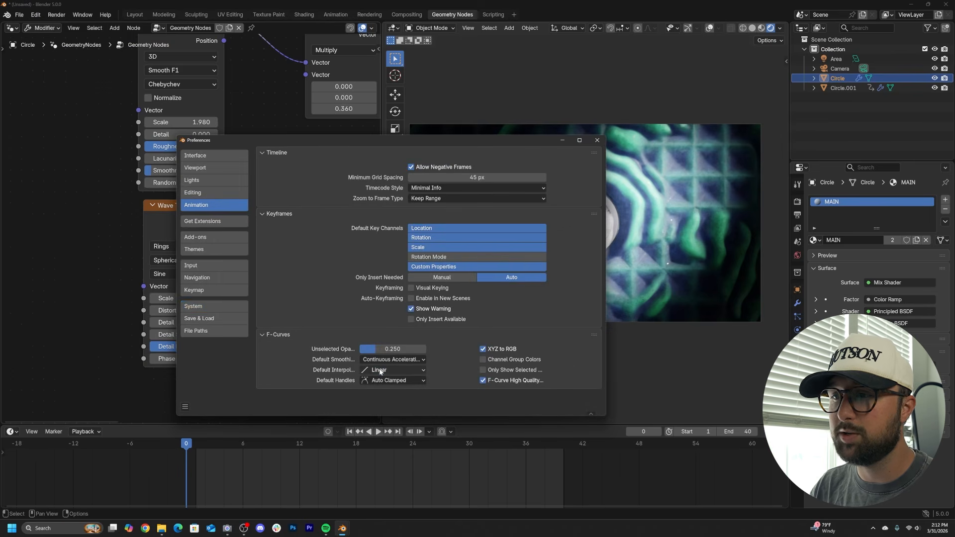
pyautogui.click(597, 140)
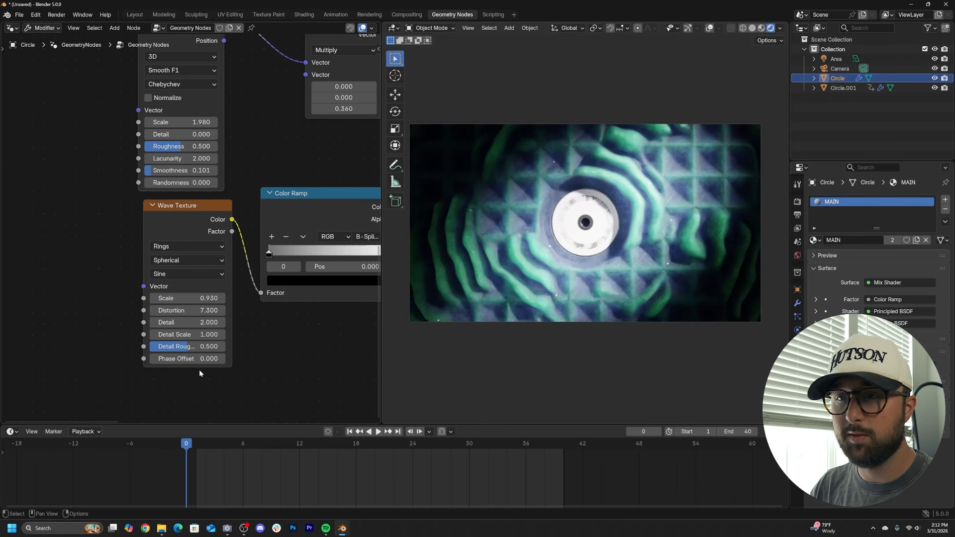
# - Keyframe the Wave Texture's Phase Offset at frame 0 and try entering 2*PI for it at frame 40
pyautogui.press('i')
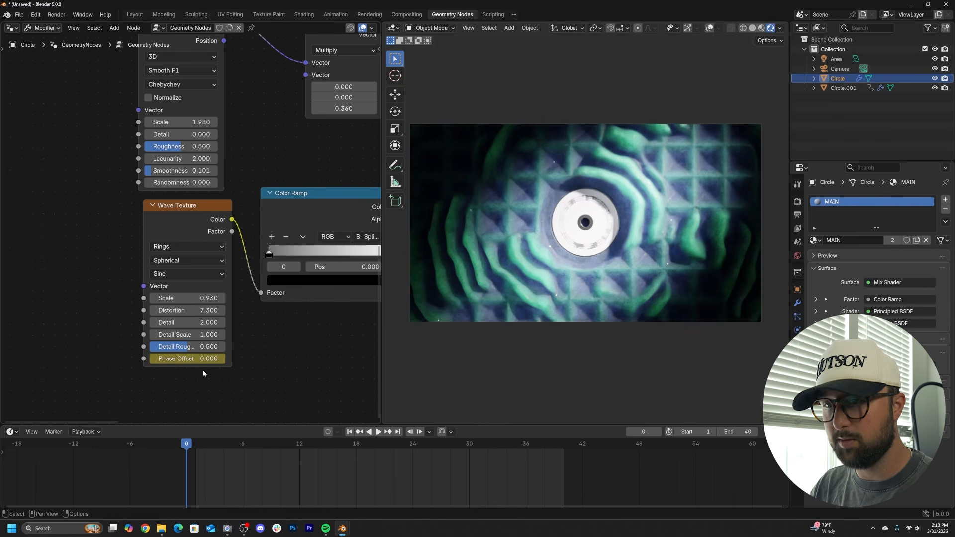
pyautogui.click(400, 431)
pyautogui.click(208, 361)
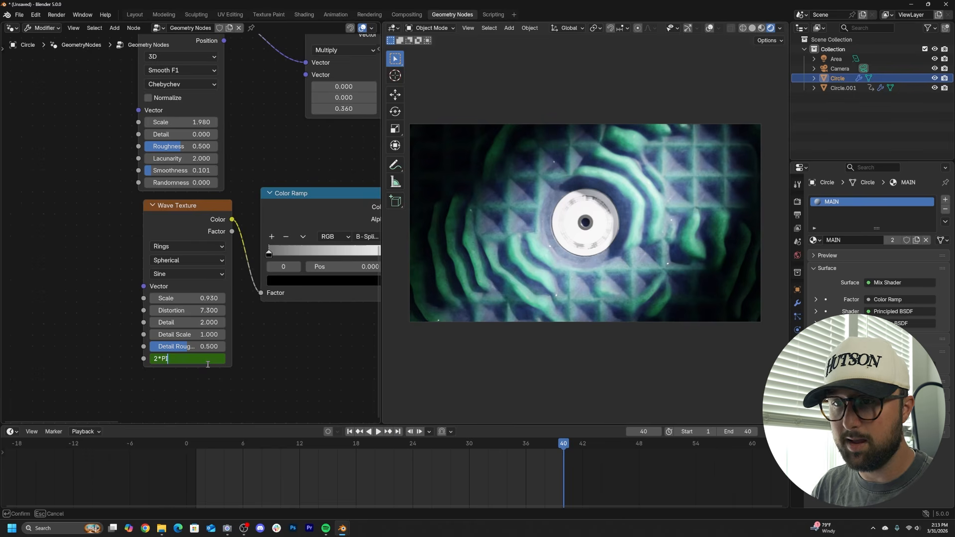
pyautogui.press('Return')
# - Enter 2*pi as the Wave Texture's Phase Offset at frame 40 and keyframe it
pyautogui.press('KP_Decimal')
pyautogui.moveTo(211, 333); pyautogui.dragTo(185, 159, button='middle')
pyautogui.scroll(-1, 177, 330)
pyautogui.scroll(3, 188, 327)
pyautogui.moveTo(176, 330); pyautogui.dragTo(212, 277, button='middle')
pyautogui.click(215, 317)
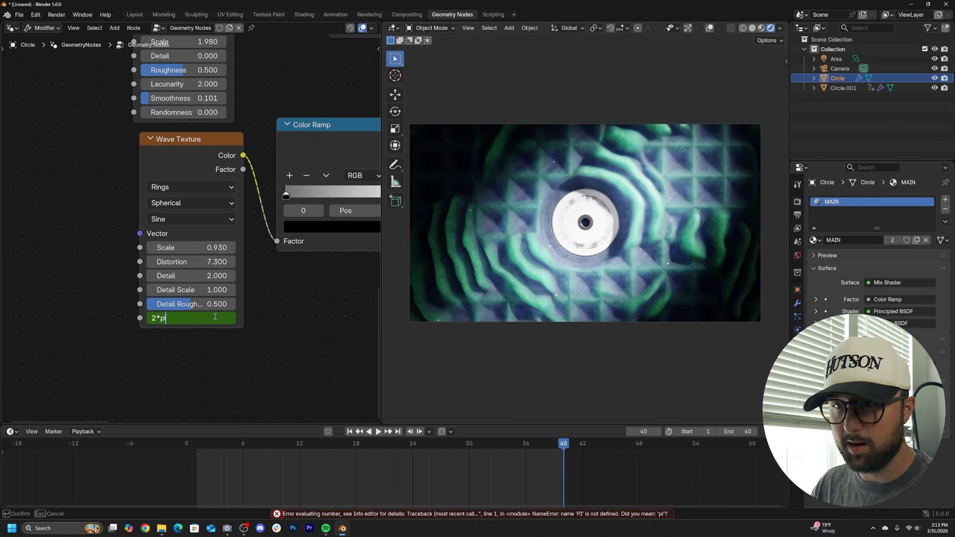
pyautogui.write('2*pi')
pyautogui.press('Return')
# - Play back the animation to examine the direction of the wave motion around the disc
pyautogui.press('space')
pyautogui.scroll(3, 607, 247)
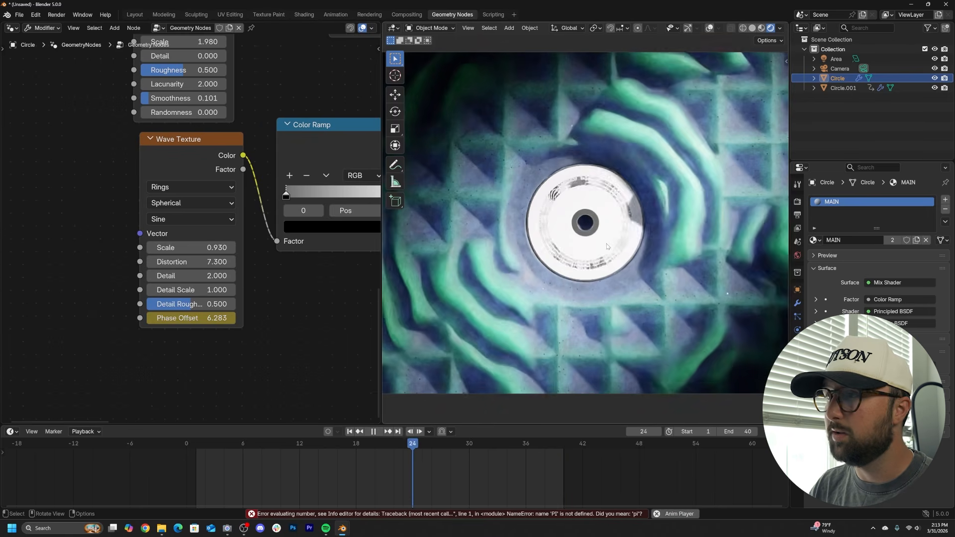
pyautogui.press('Escape')
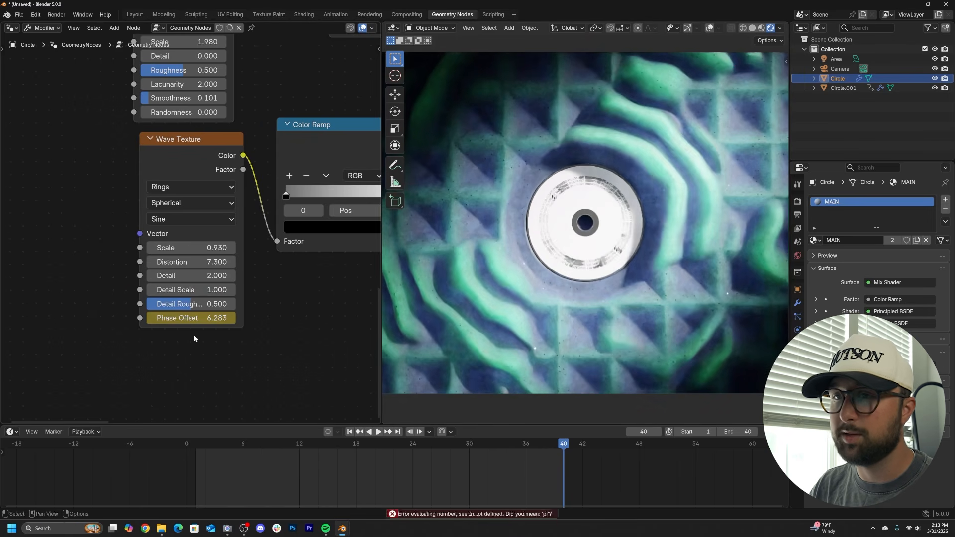
# - Change the Phase Offset keyframe at frame 40 to -2*pi and play back the reversed wave motion
pyautogui.click(181, 319)
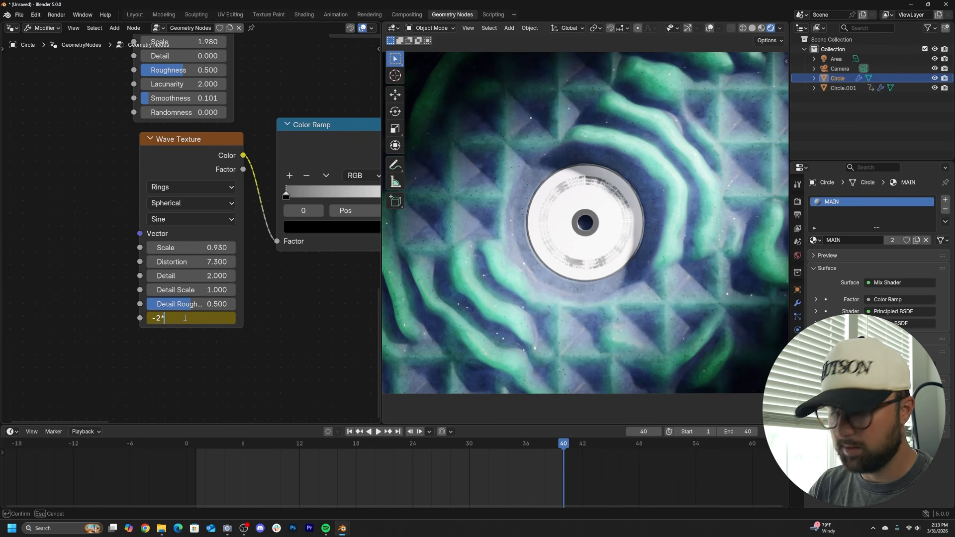
pyautogui.press('Return')
pyautogui.press('space')
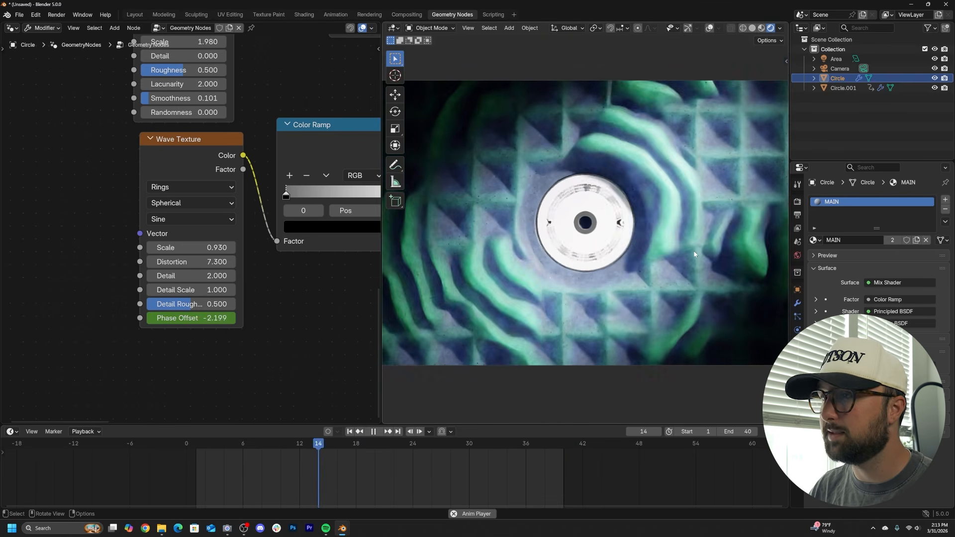
pyautogui.press('space')
pyautogui.scroll(3, 695, 254)
pyautogui.press('space')
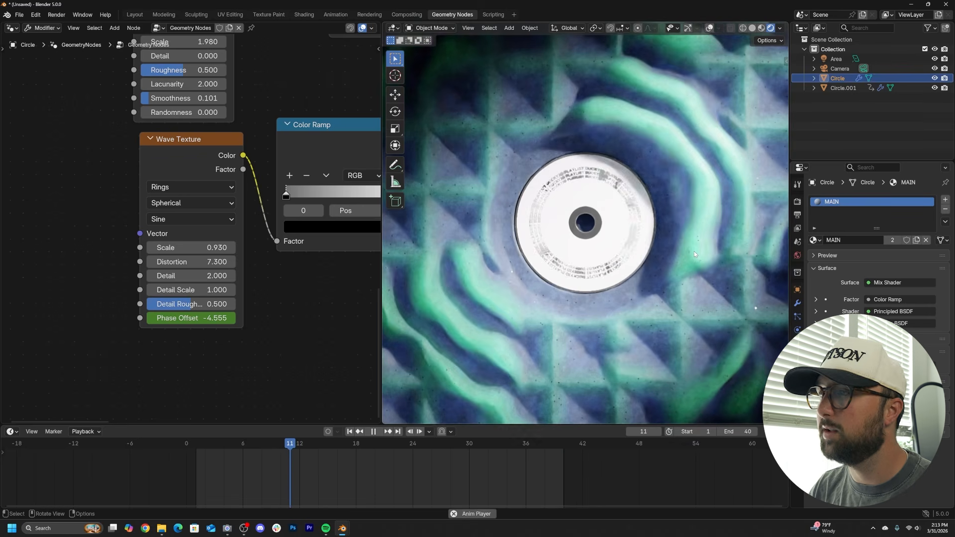
pyautogui.press('space')
# - Show the camera view in the Layout workspace and set the render's Max Samples to 500
pyautogui.click(135, 15)
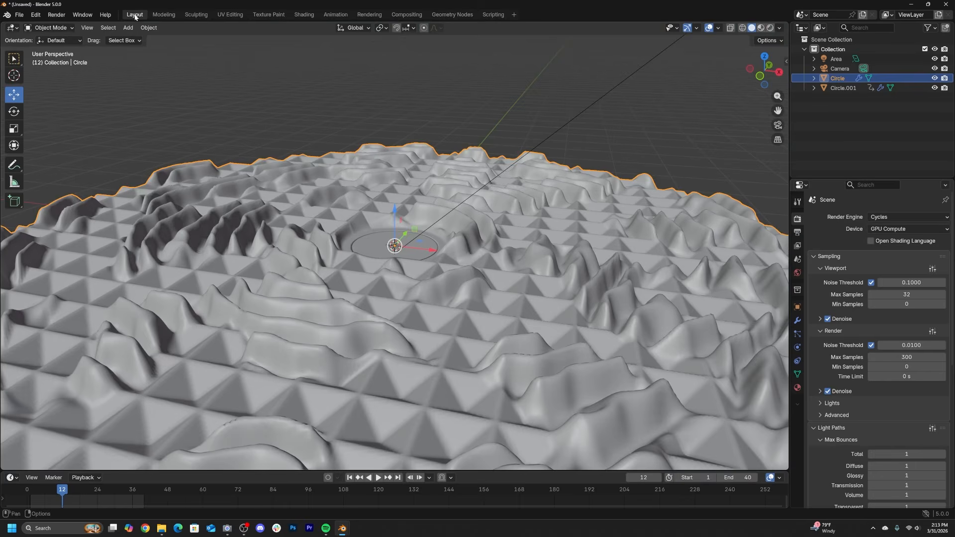
pyautogui.press('KP_0')
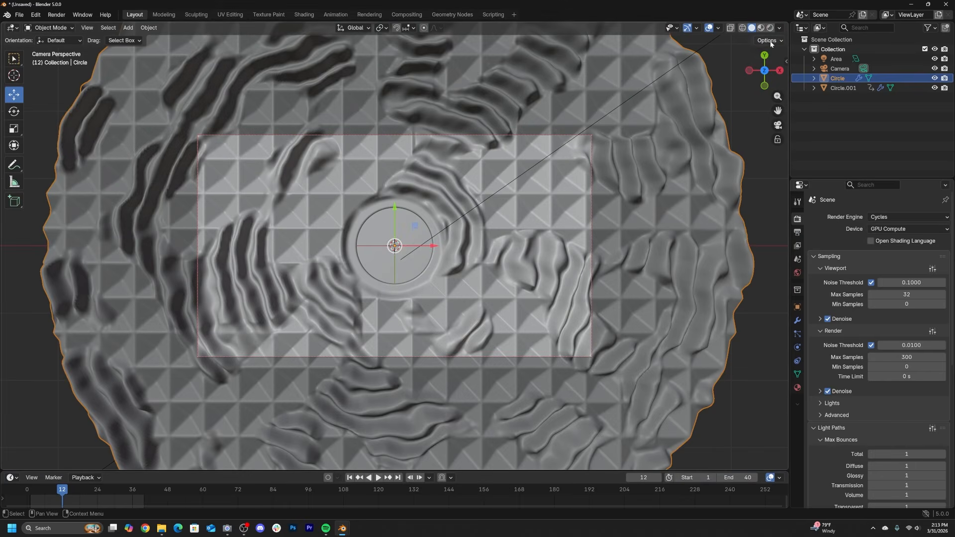
pyautogui.click(904, 353)
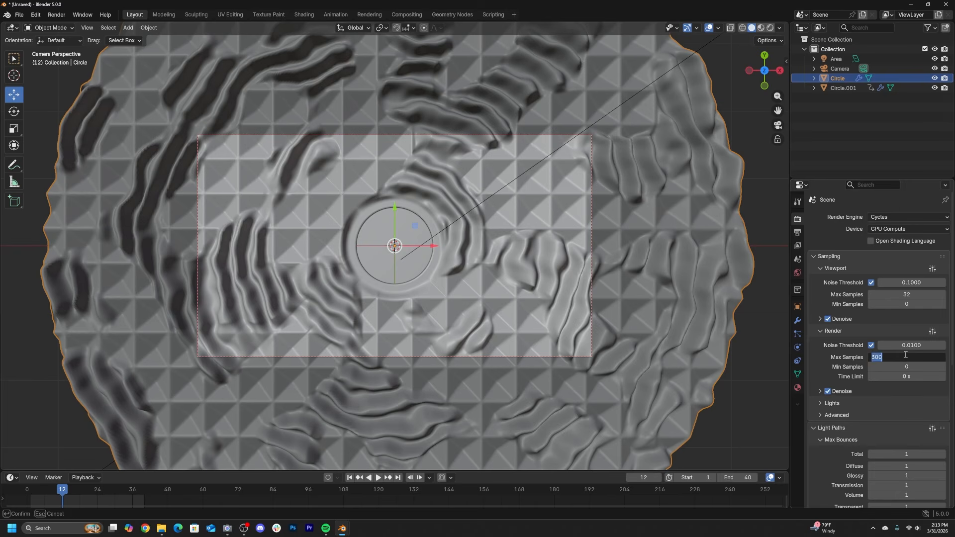
pyautogui.write('500')
pyautogui.press('Return')
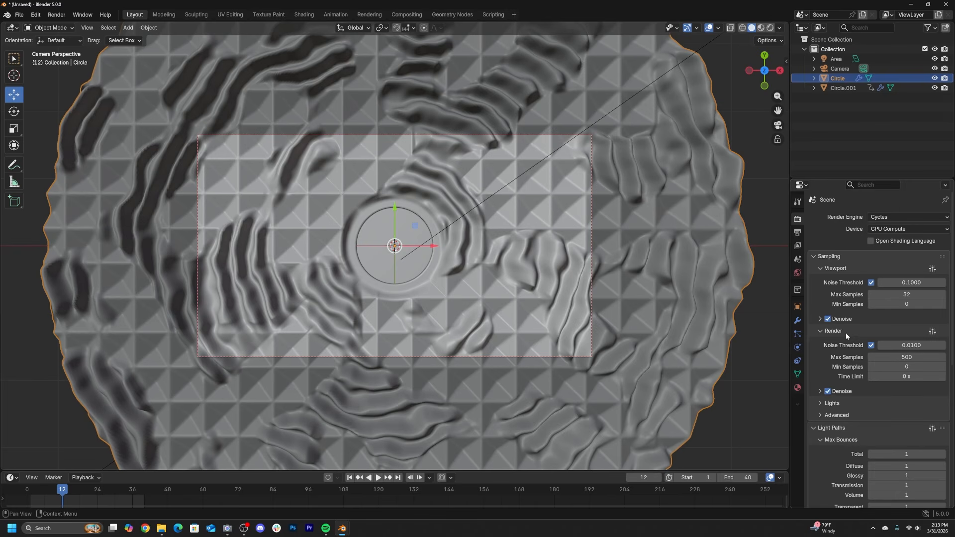
# - Review the resolution, frame range and file output settings, and start rendering the scene
pyautogui.click(798, 233)
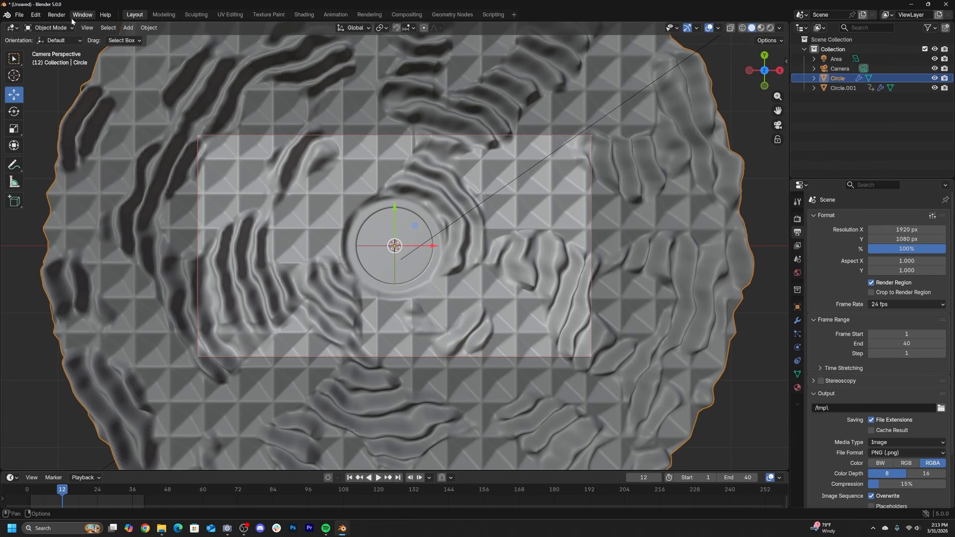
pyautogui.click(57, 14)
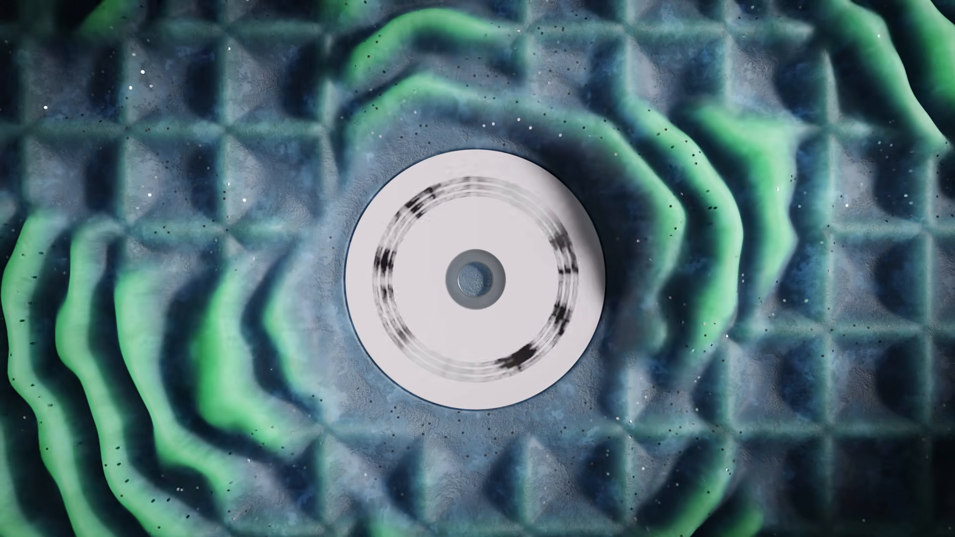